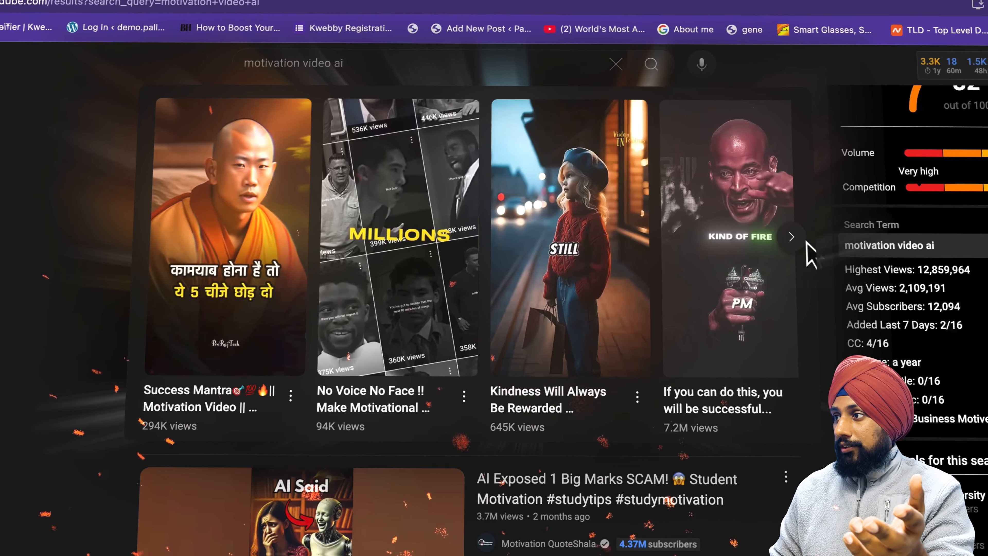
pyautogui.click(782, 242)
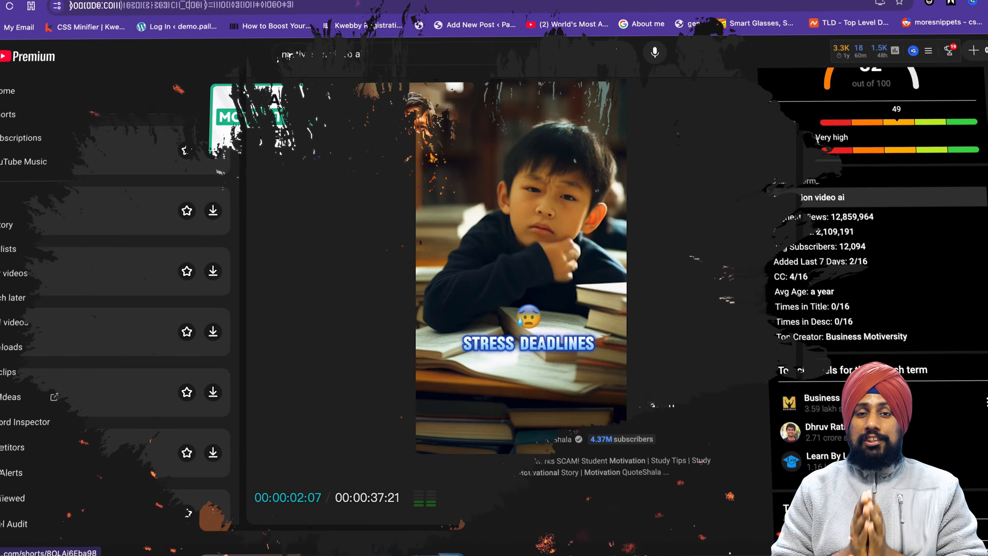
pyautogui.press('space')
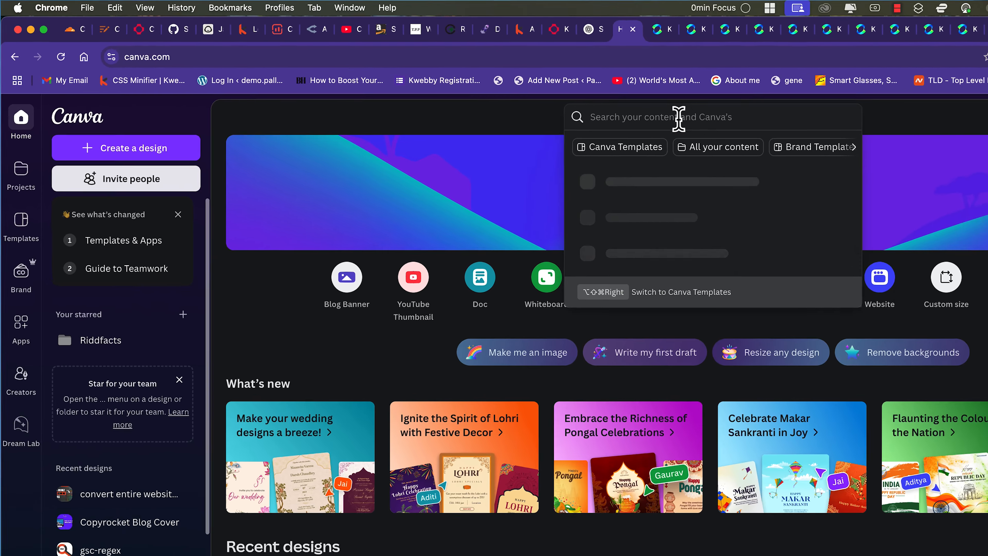
pyautogui.write('video')
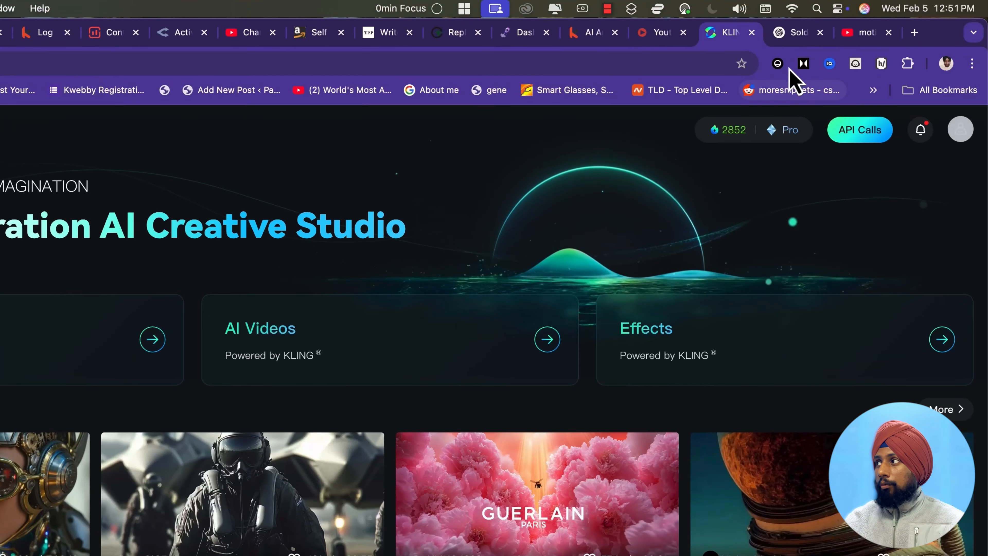
# Step: Switch to ChatGPT and review the soldier motivation script, reading the visual and voiceover of its scenes
pyautogui.click(786, 35)
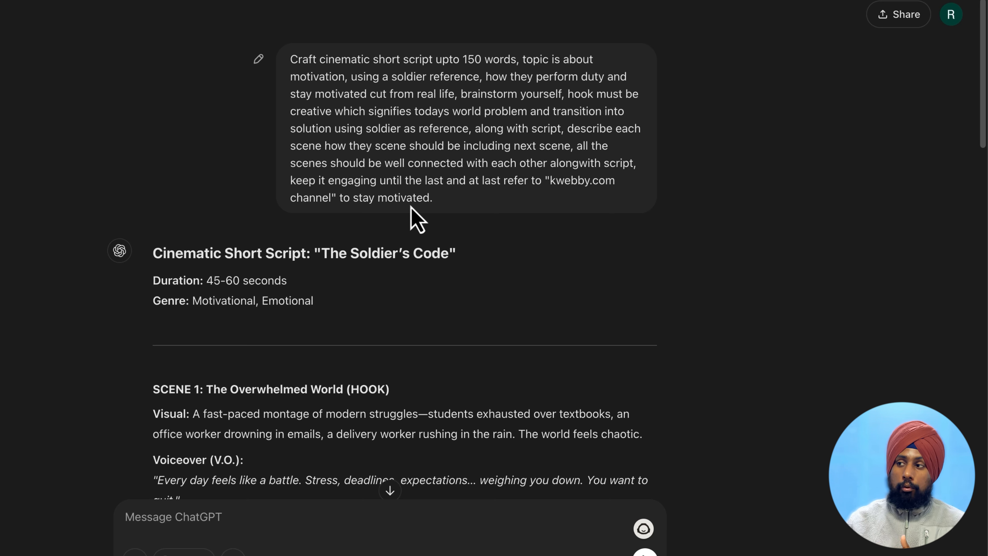
pyautogui.scroll(-7, 238, 335)
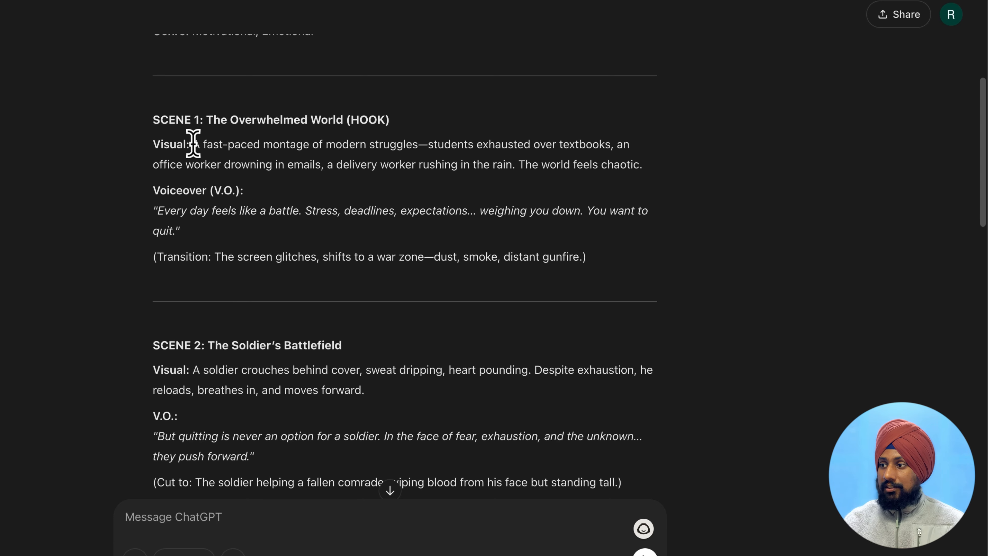
pyautogui.scroll(-20, 193, 144)
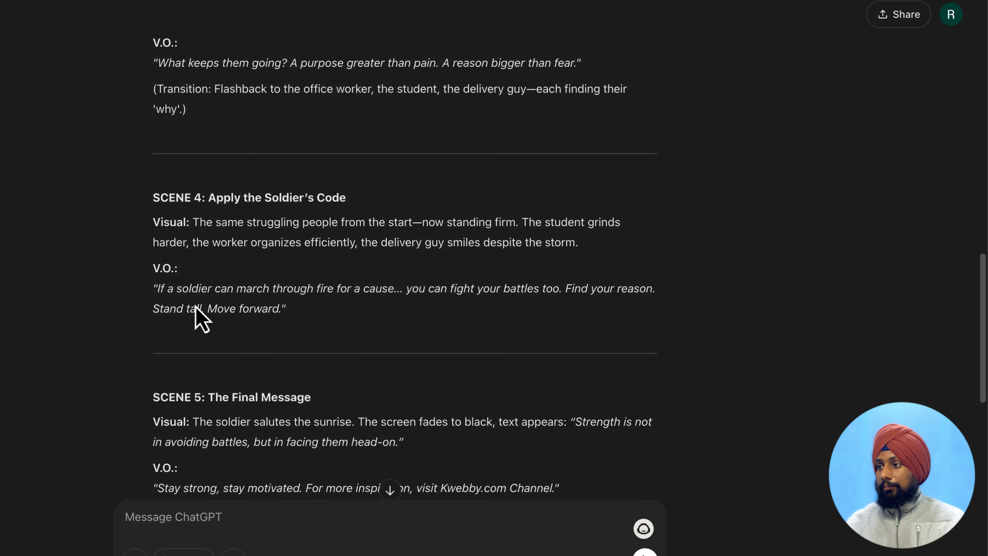
pyautogui.scroll(20, 191, 284)
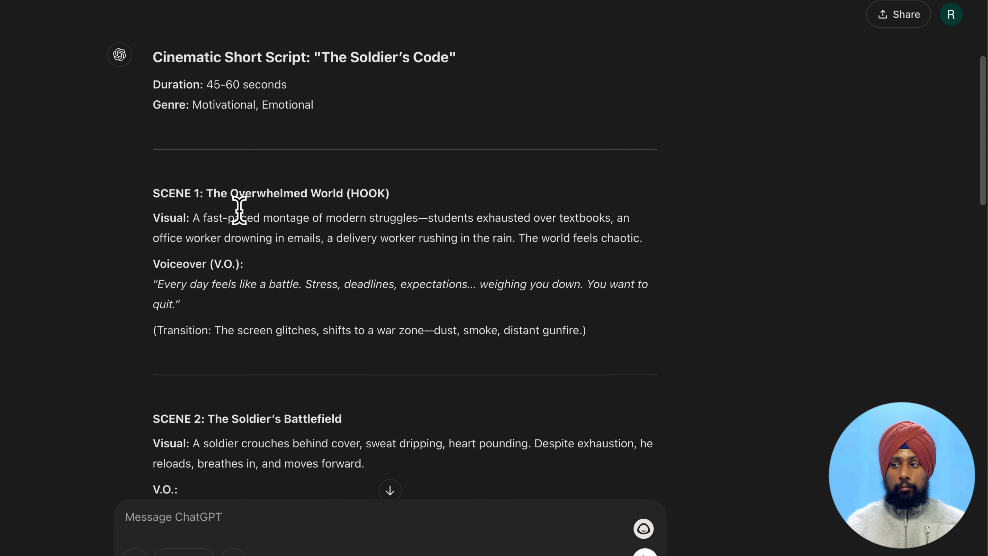
pyautogui.moveTo(196, 218); pyautogui.dragTo(360, 217)
pyautogui.click(199, 217)
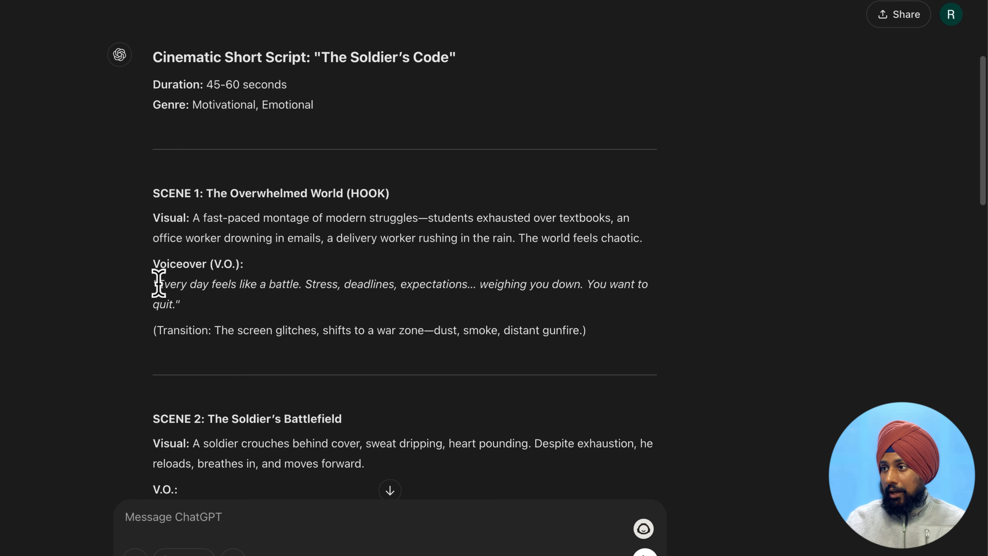
pyautogui.moveTo(159, 284); pyautogui.dragTo(272, 284)
pyautogui.click(331, 284)
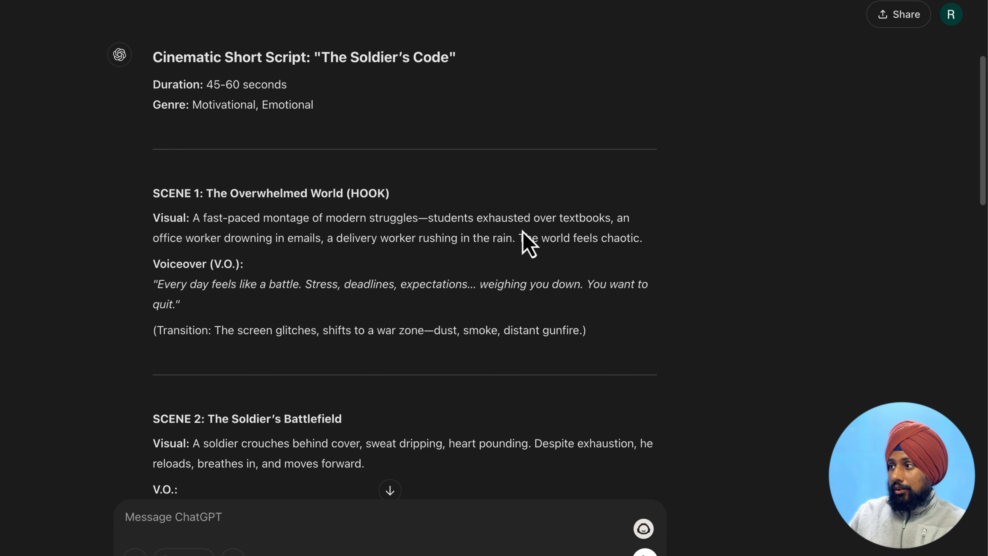
# Step: Copy "students exhausted over textbooks," from Scene 1 into the text-to-image prompt of Kling AI's AI Images
pyautogui.moveTo(614, 217); pyautogui.dragTo(427, 216)
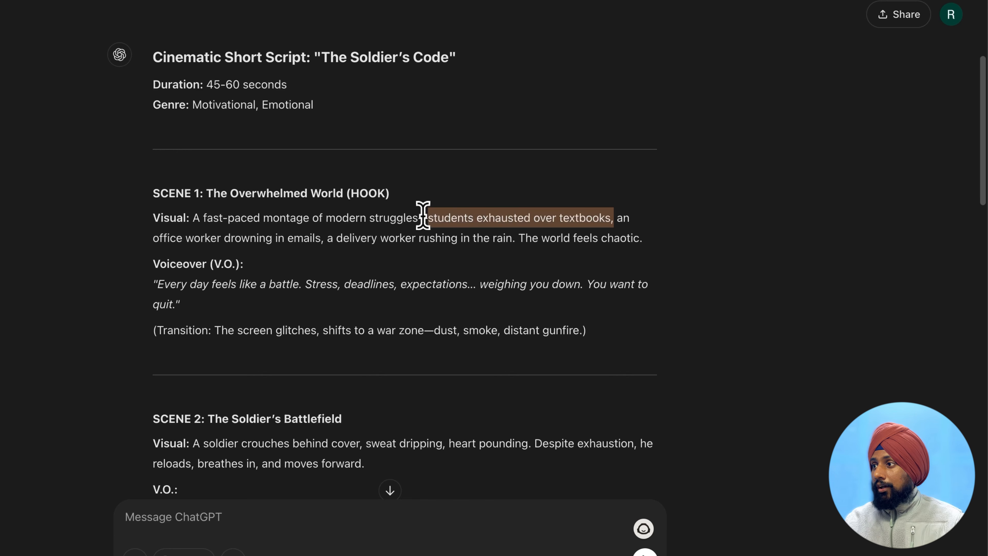
pyautogui.click(802, 31)
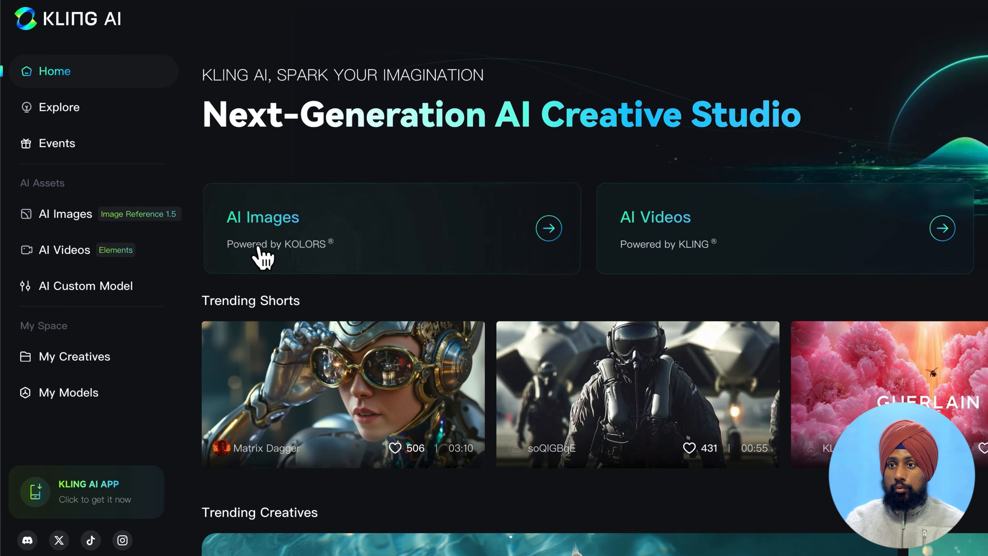
pyautogui.click(366, 250)
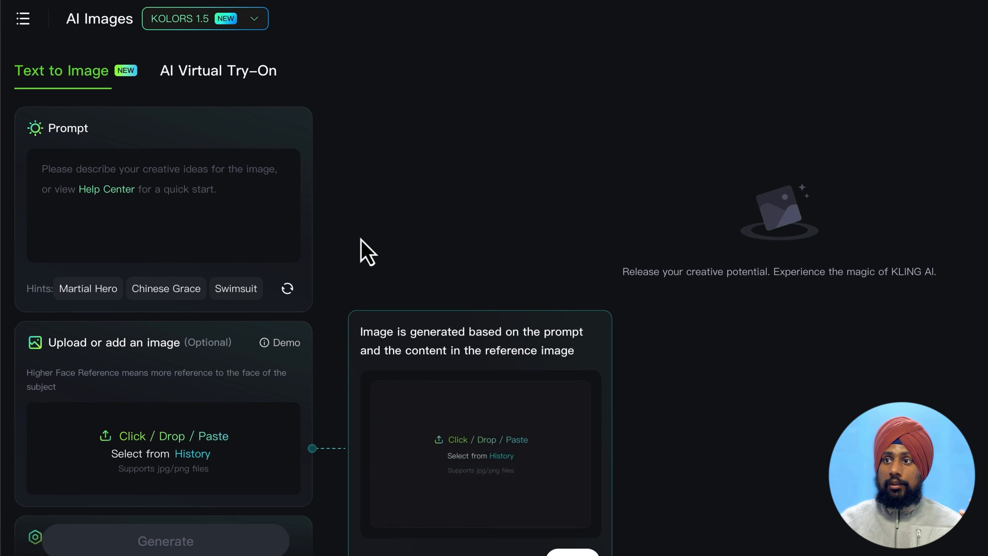
pyautogui.click(181, 212)
pyautogui.write('students exhausted over textbooks,')
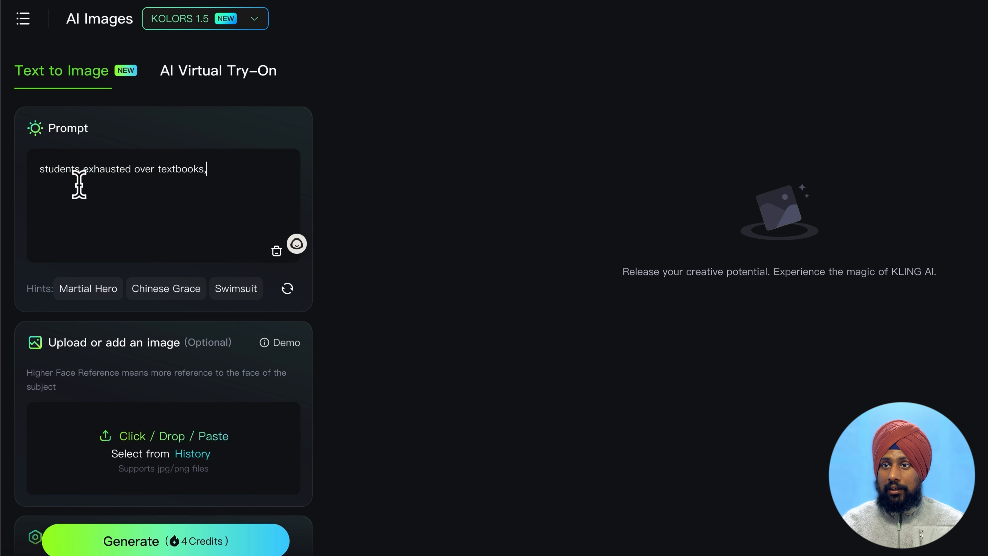
# Step: Change "students" to "student" in the image prompt and continue the description after "textbooks,"
pyautogui.click(80, 170)
pyautogui.press('BackSpace')
pyautogui.click(247, 172)
pyautogui.write('loo')
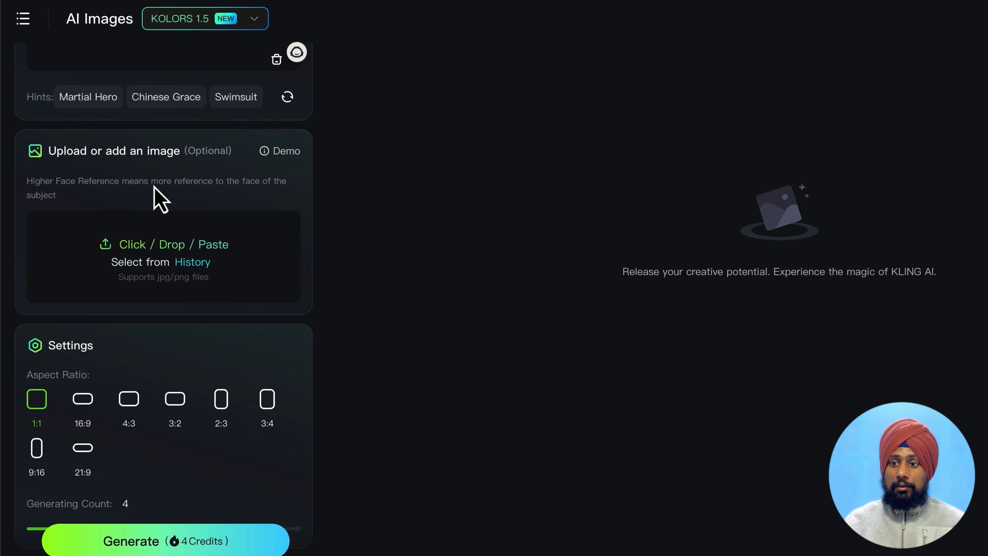
# Step: Set the aspect ratio to 9:16 and the generating count to 4, and generate the images
pyautogui.scroll(-1, 93, 434)
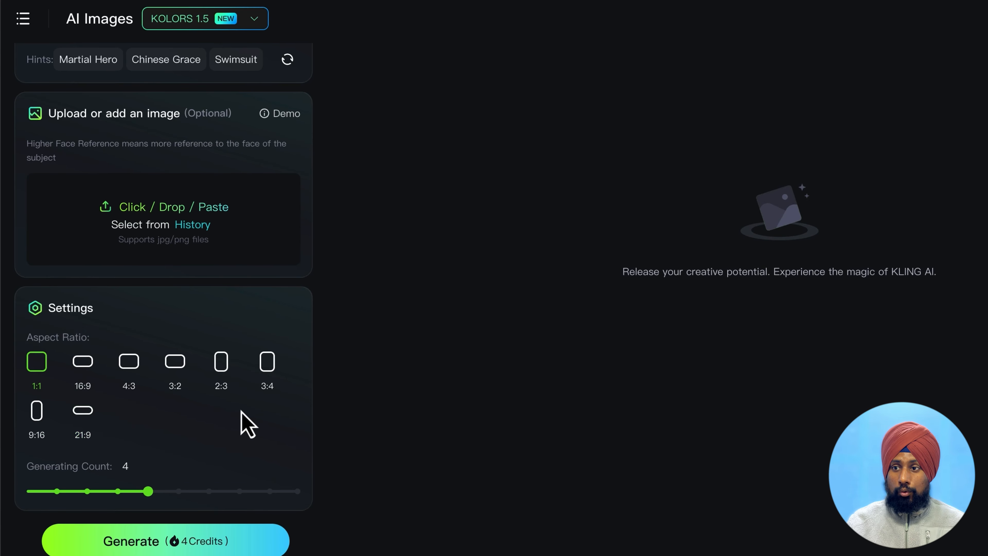
pyautogui.click(35, 415)
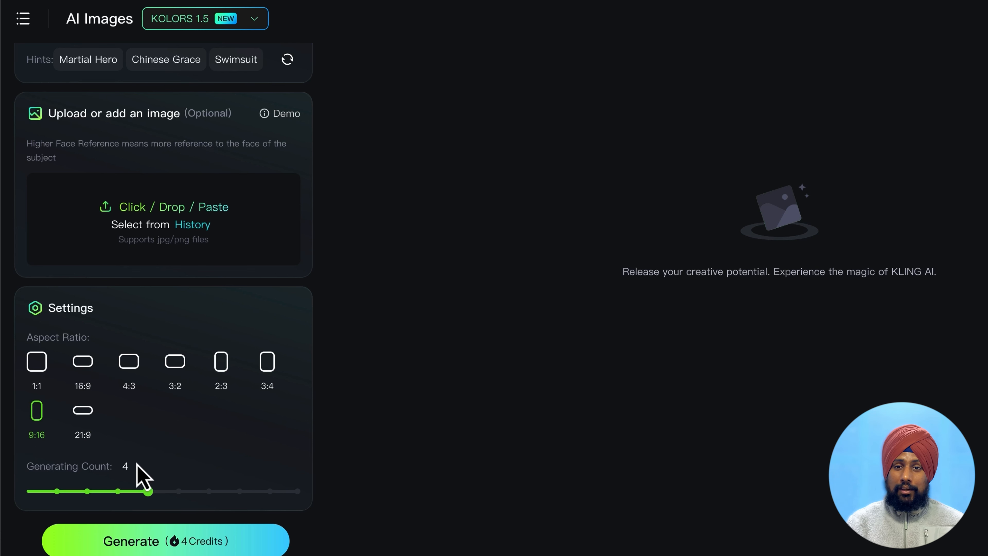
pyautogui.moveTo(151, 488); pyautogui.dragTo(37, 505)
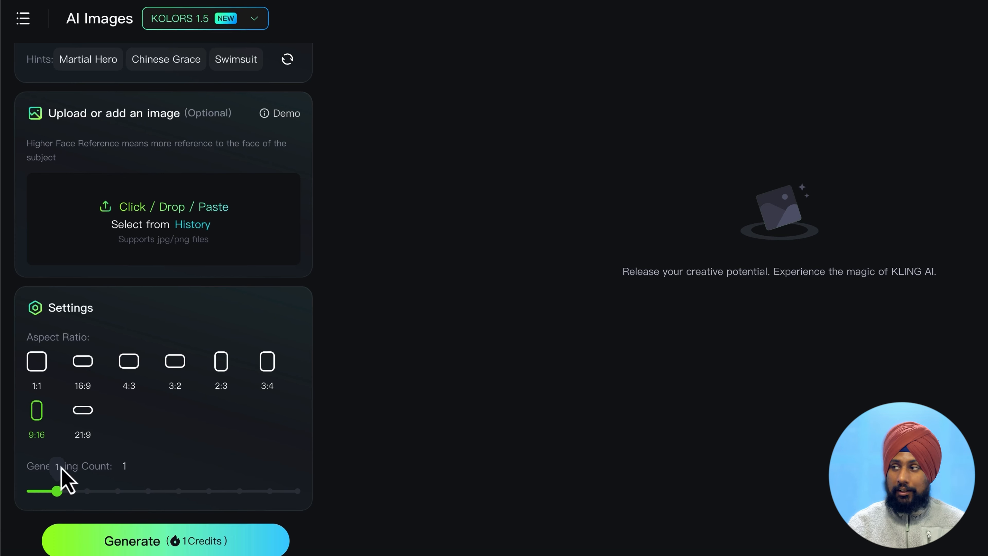
pyautogui.scroll(-2, 63, 477)
pyautogui.click(147, 446)
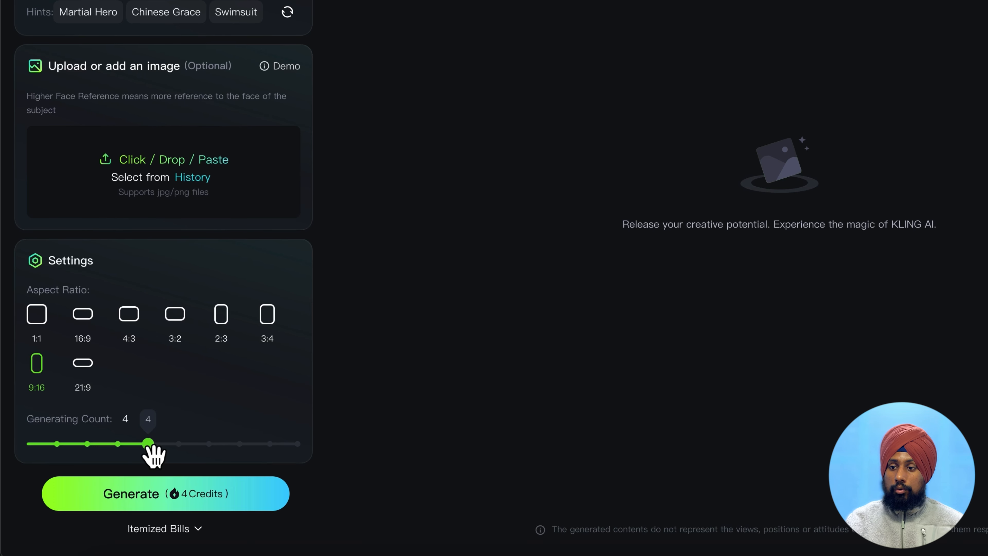
pyautogui.click(223, 502)
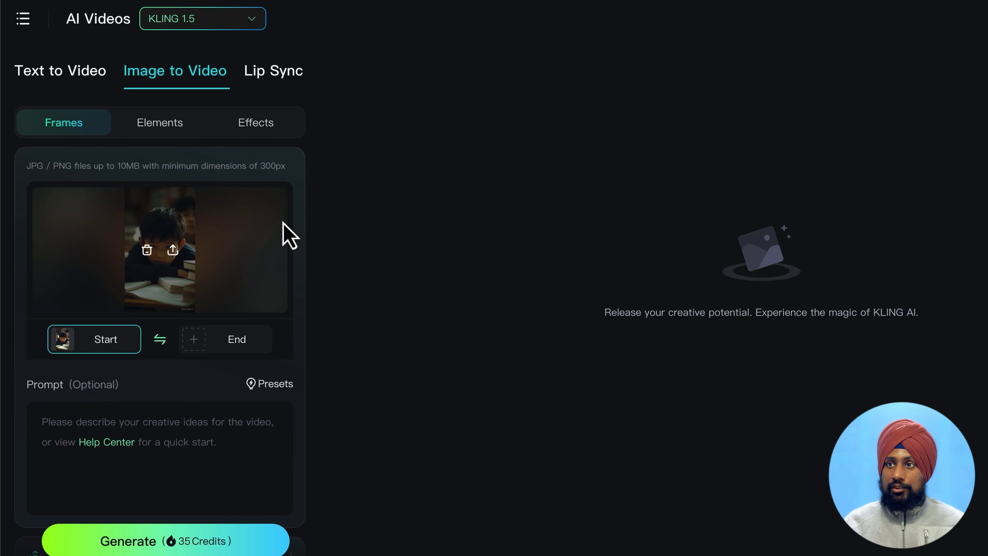
# Step: Enter "subject looks sad facing to camera" as the image-to-video prompt for the boy's start frame
pyautogui.click(186, 24)
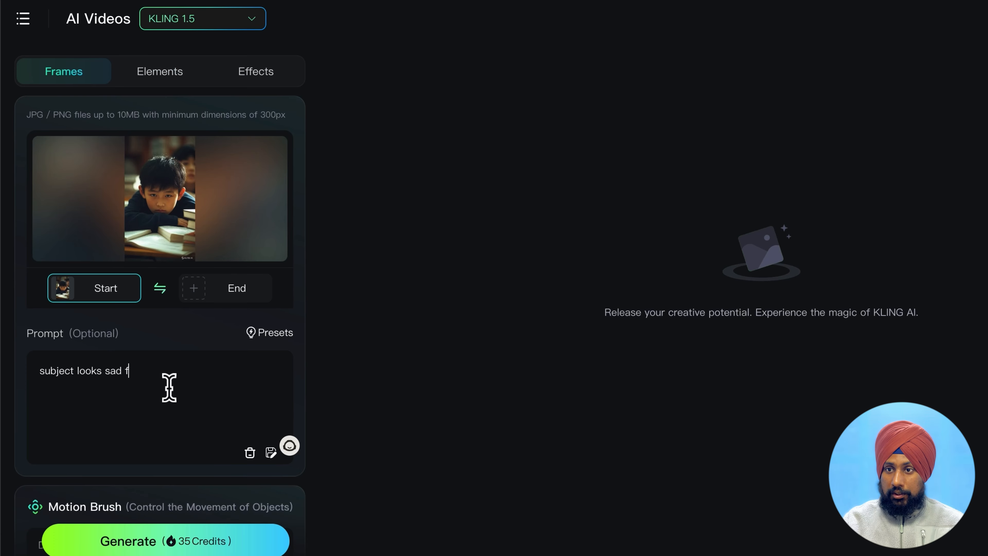
pyautogui.write('acing to camera')
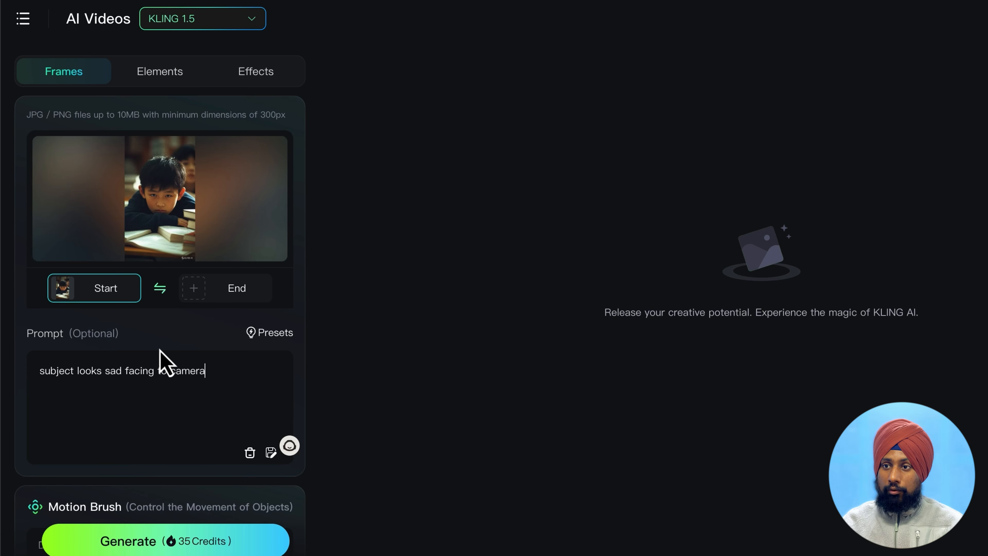
# Step: Paint the boy's face and hair as Area 1 in Motion Brush and draw a curved motion path for Track 1
pyautogui.scroll(-4, 168, 360)
pyautogui.scroll(-1, 195, 350)
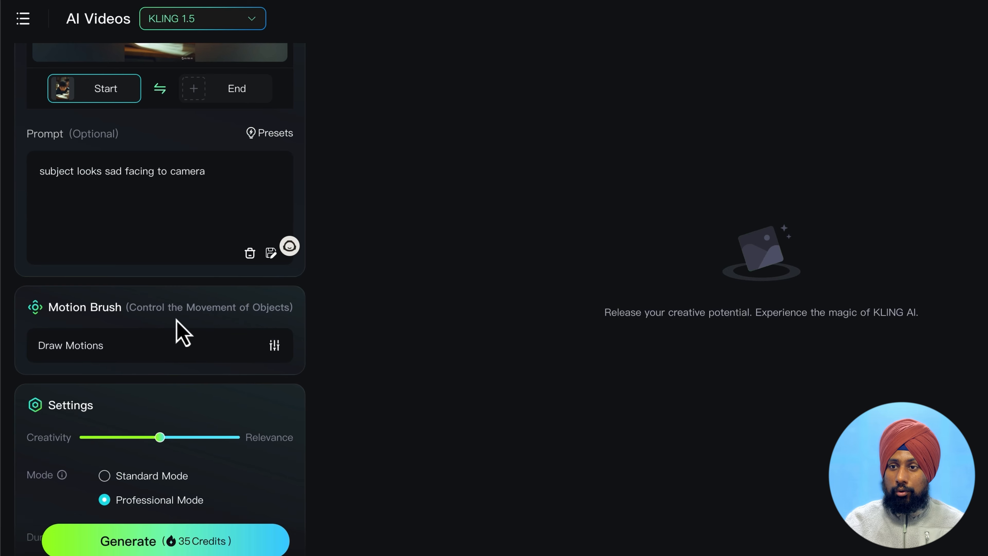
pyautogui.click(145, 360)
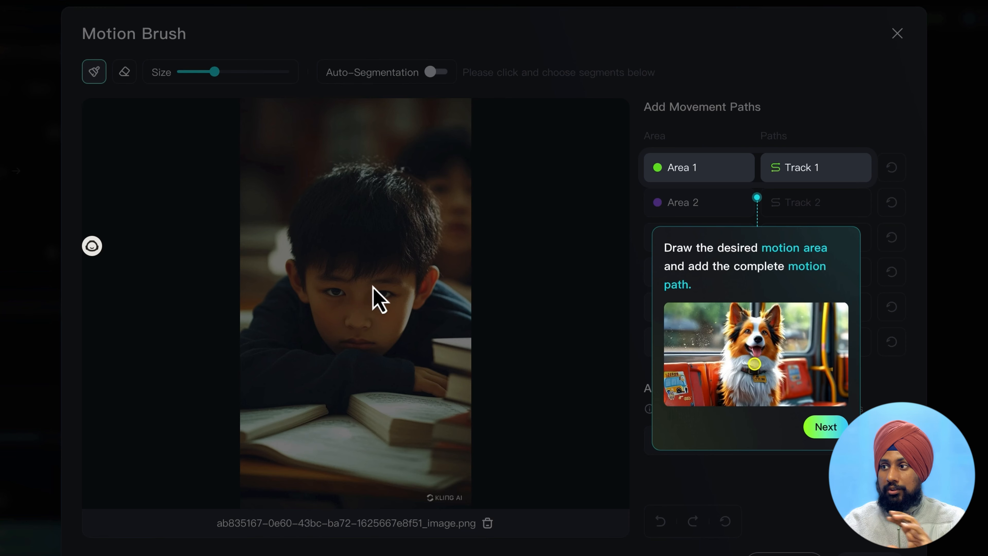
pyautogui.click(692, 169)
pyautogui.moveTo(362, 257)
pyautogui.mouseDown()
pyautogui.moveTo(381, 296)
pyautogui.moveTo(357, 231)
pyautogui.moveTo(403, 307)
pyautogui.moveTo(332, 331)
pyautogui.moveTo(364, 277)
pyautogui.moveTo(329, 210)
pyautogui.mouseUp()
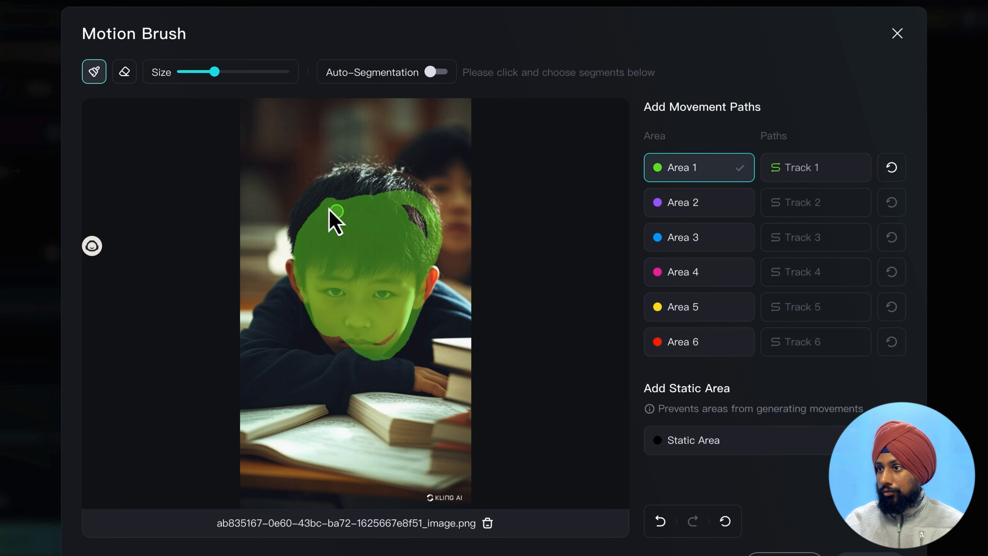
pyautogui.click(852, 178)
pyautogui.moveTo(366, 280); pyautogui.dragTo(244, 346)
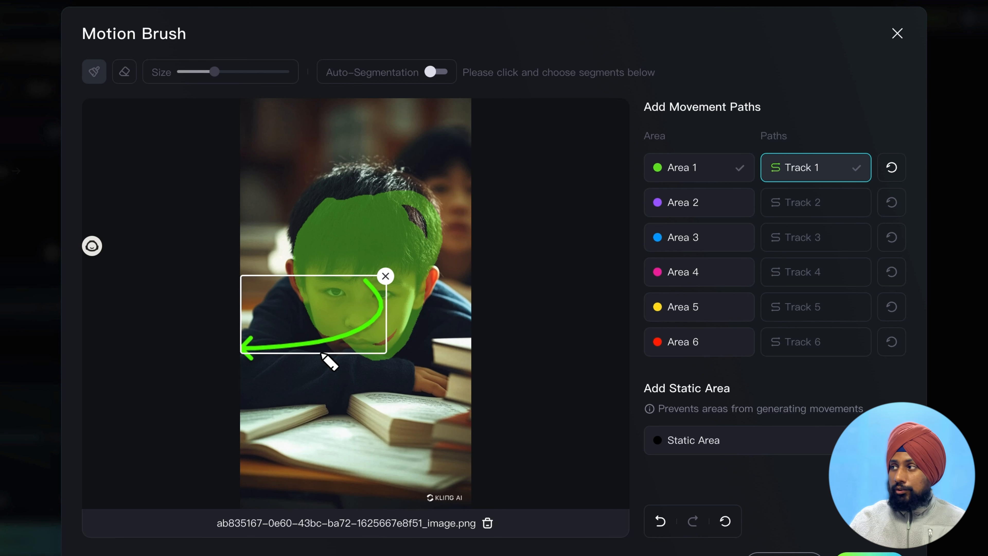
# Step: Reset the Area 1 motion and leave Motion Brush without applying it
pyautogui.click(889, 173)
pyautogui.click(898, 33)
pyautogui.click(591, 318)
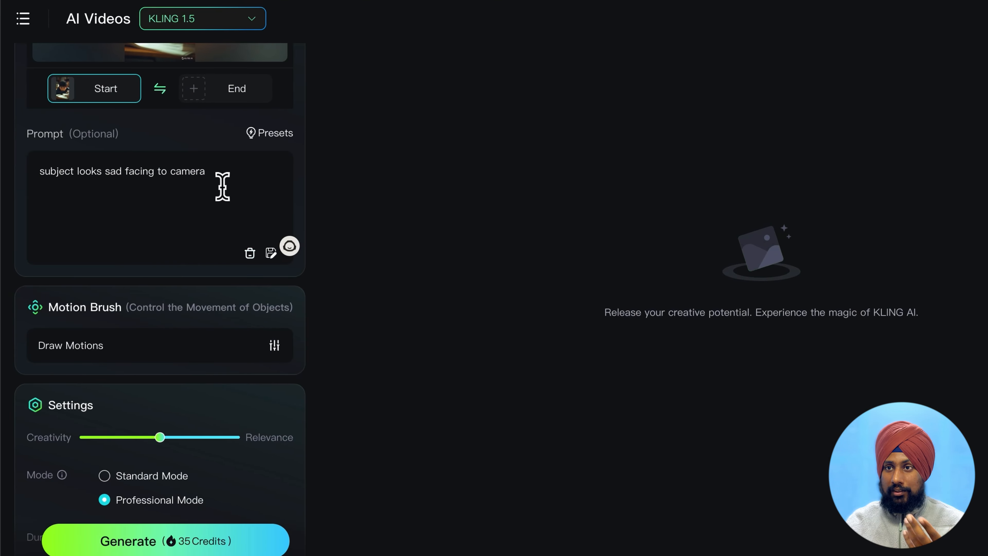
# Step: Set the video's camera control to Zoom with a value of -5.6
pyautogui.scroll(-4, 91, 239)
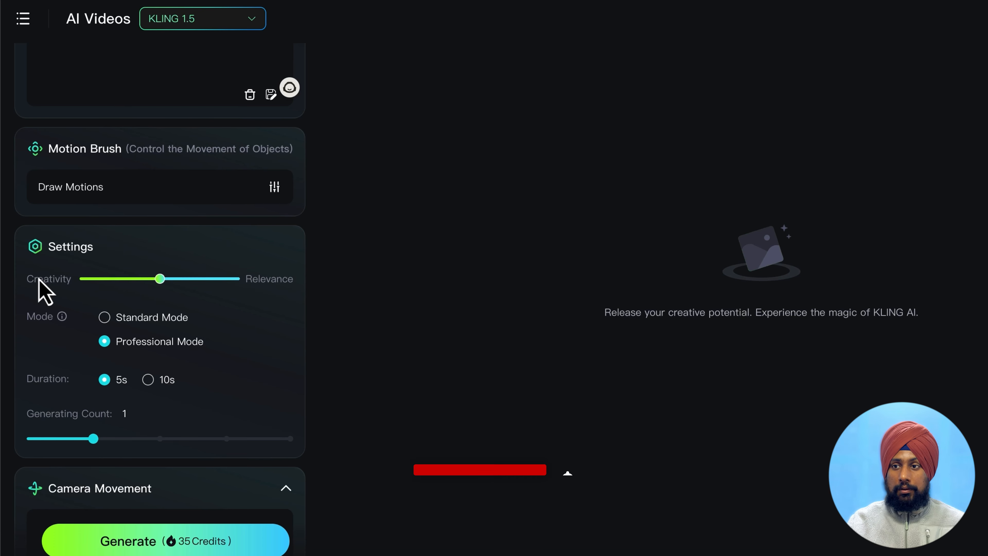
pyautogui.scroll(-3, 187, 386)
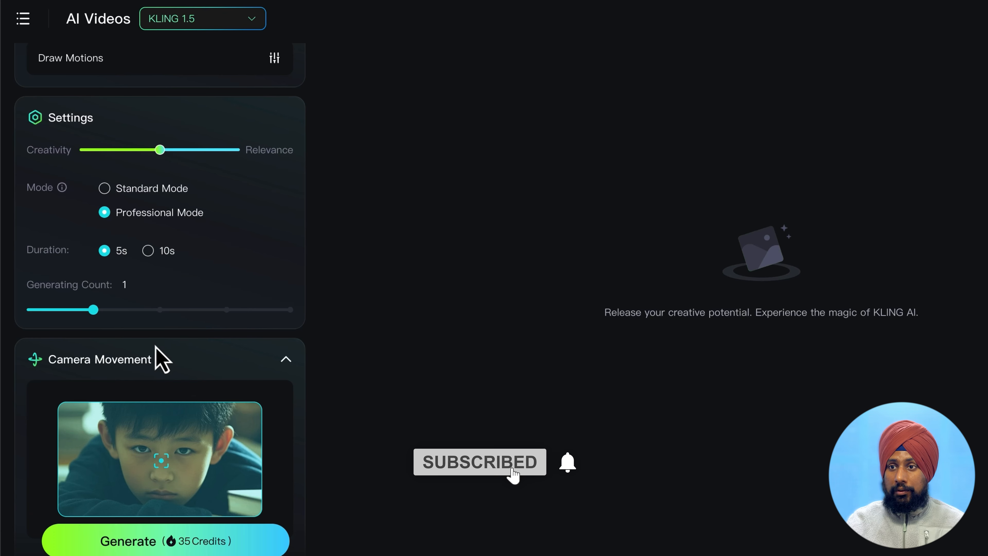
pyautogui.scroll(-2, 73, 283)
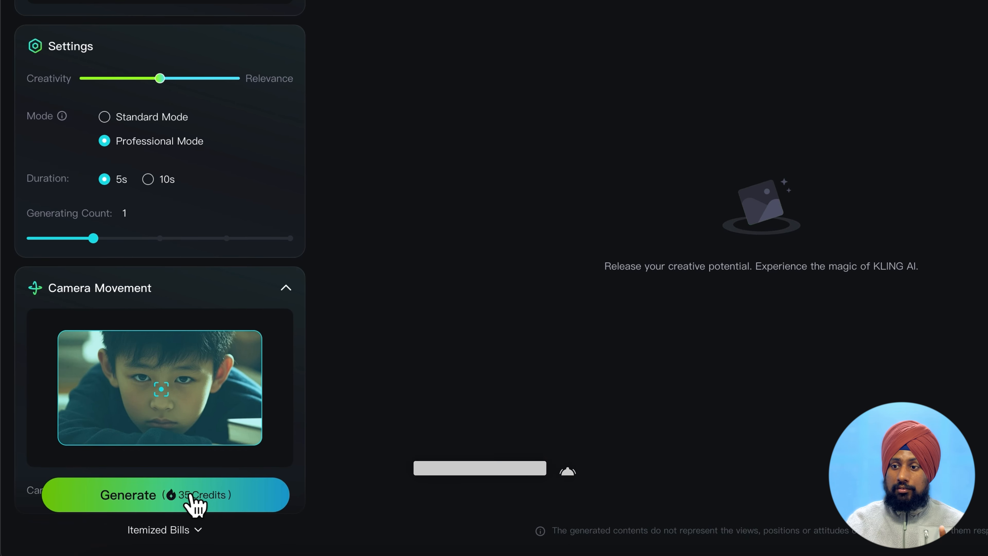
pyautogui.scroll(-3, 210, 448)
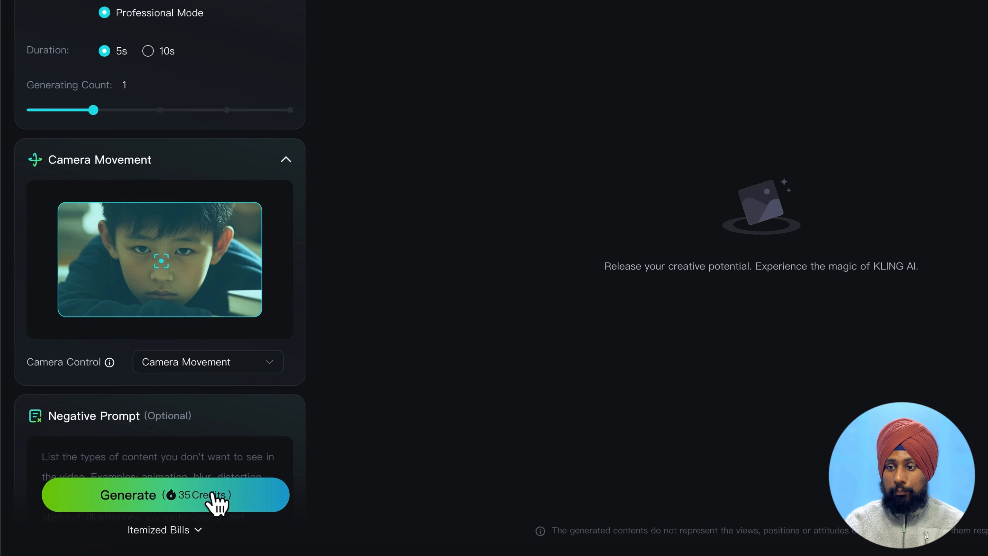
pyautogui.scroll(-1, 201, 432)
pyautogui.click(194, 346)
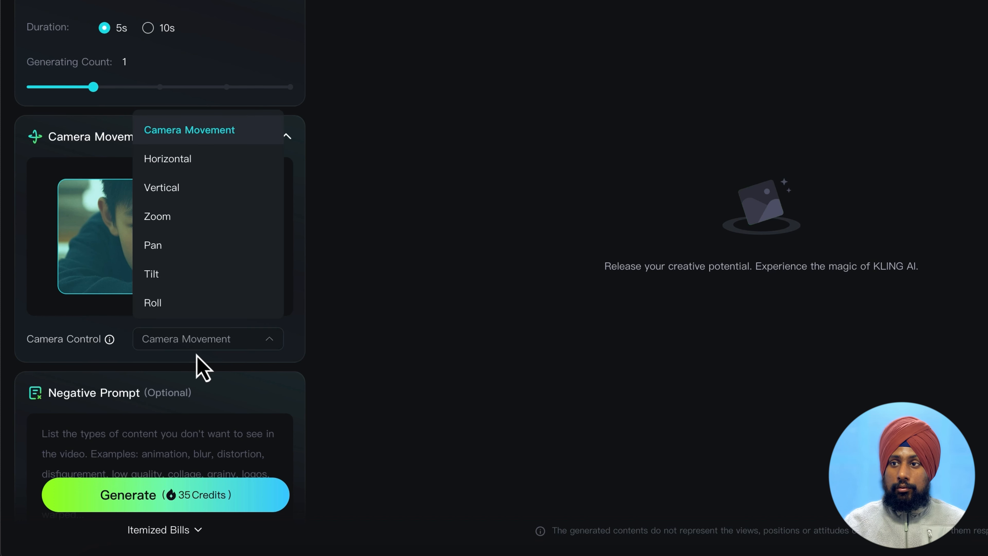
pyautogui.click(190, 219)
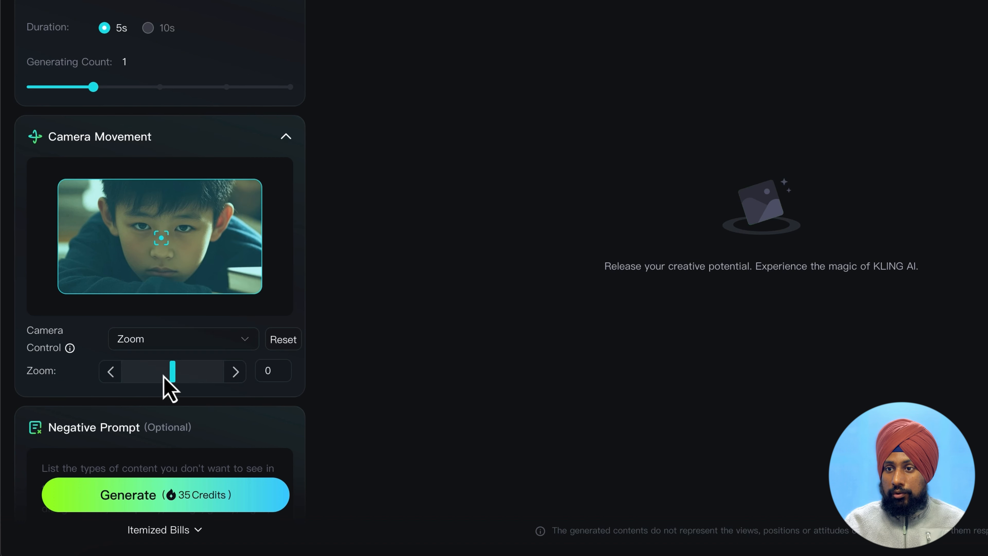
pyautogui.moveTo(173, 374); pyautogui.dragTo(145, 379)
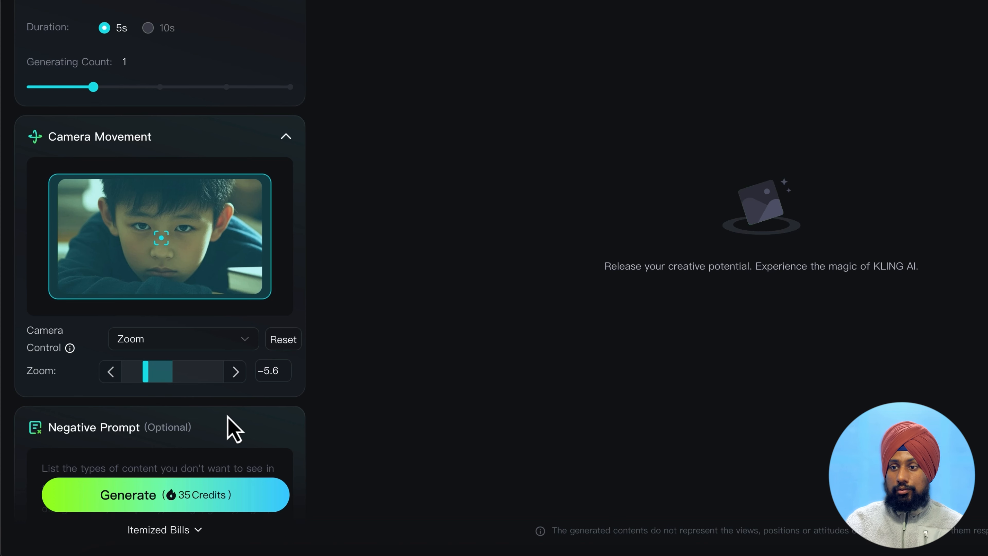
# Step: Enter "low quality," as the negative prompt and generate the boy's video clip
pyautogui.scroll(-3, 213, 452)
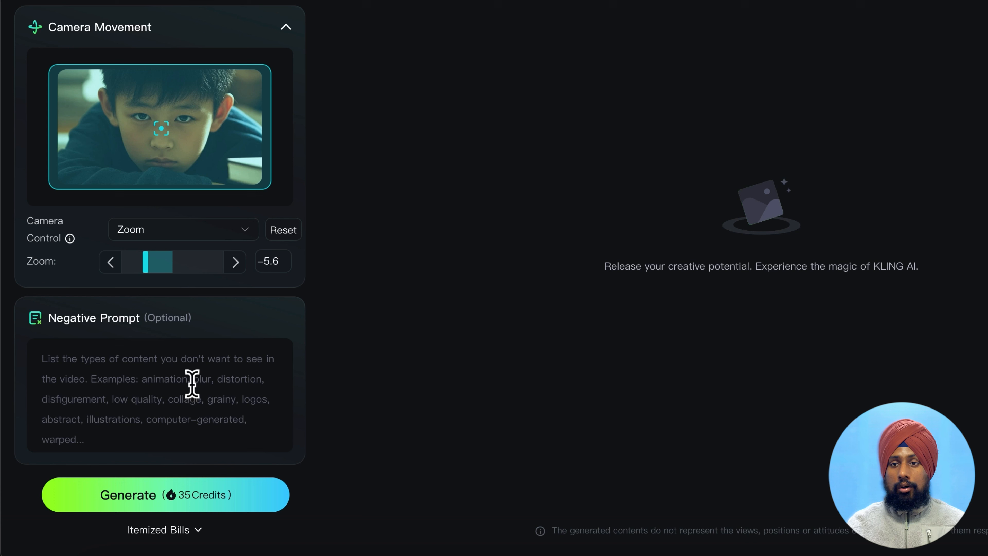
pyautogui.write('low quality,')
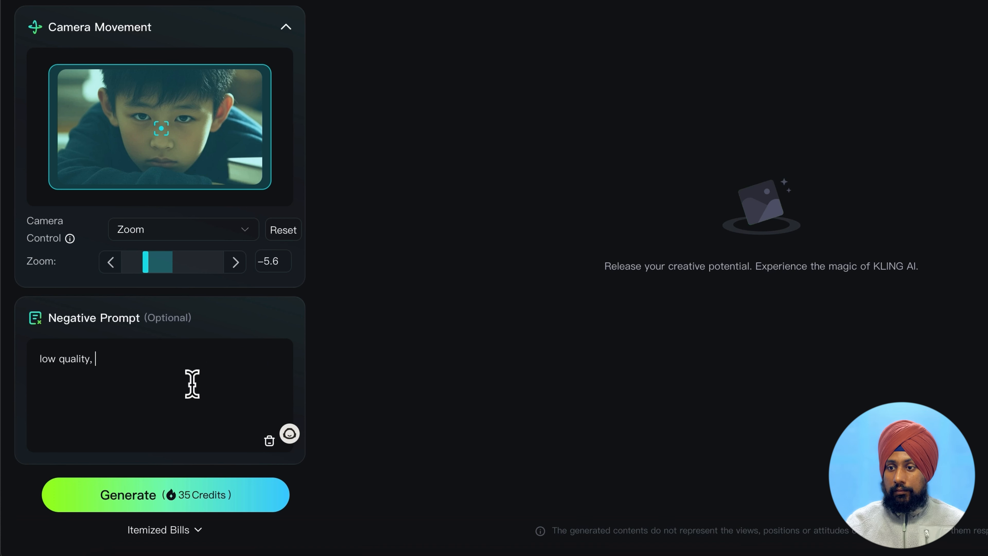
pyautogui.click(255, 501)
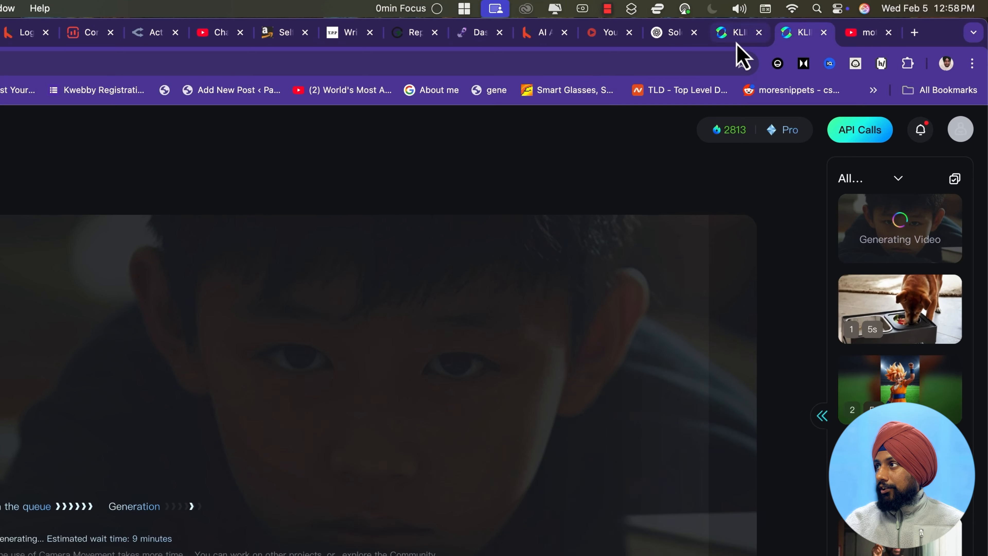
# Step: Copy "an office worker drowning in emails" from the Scene 1 visual in the ChatGPT script
pyautogui.click(737, 37)
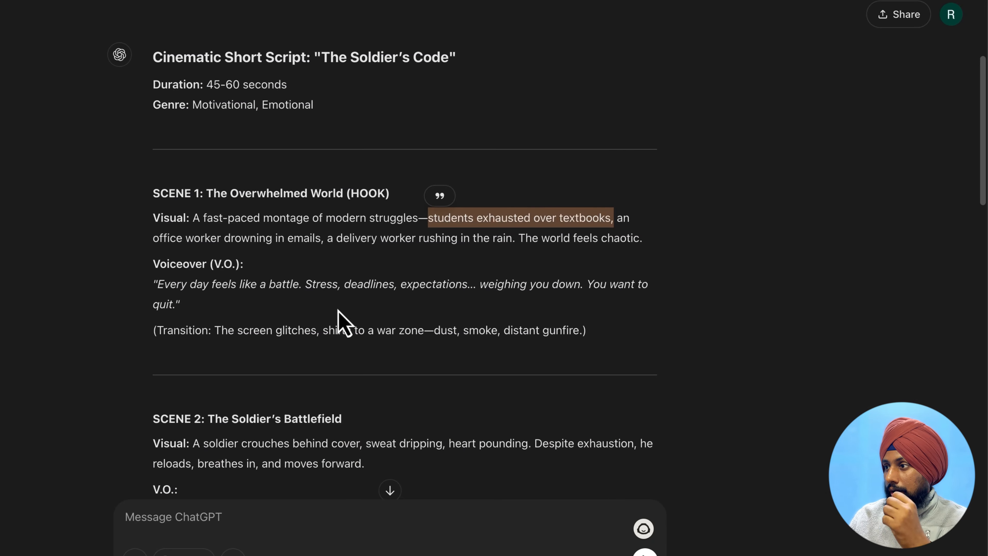
pyautogui.doubleClick(369, 283)
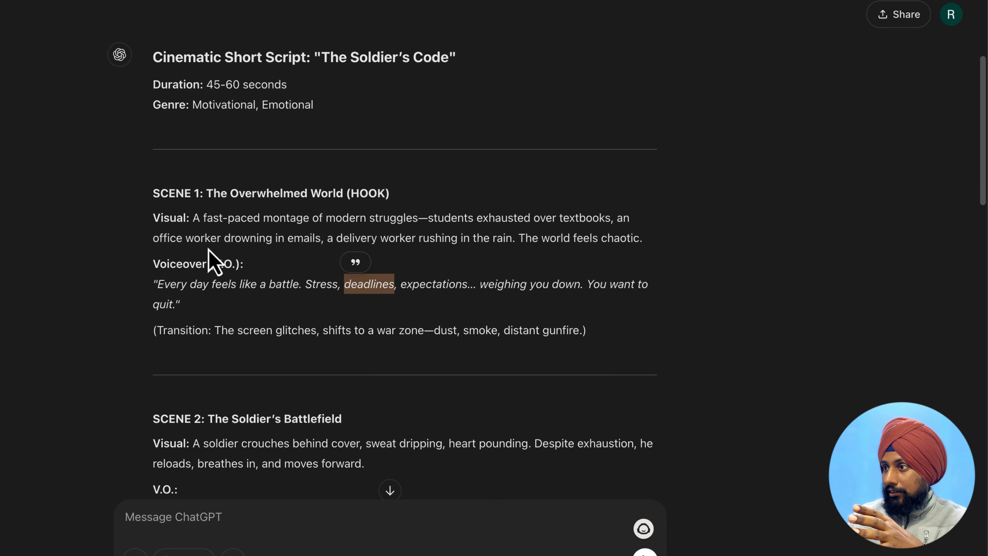
pyautogui.moveTo(322, 238); pyautogui.dragTo(608, 214)
pyautogui.hotkey('ctrl', 'c')
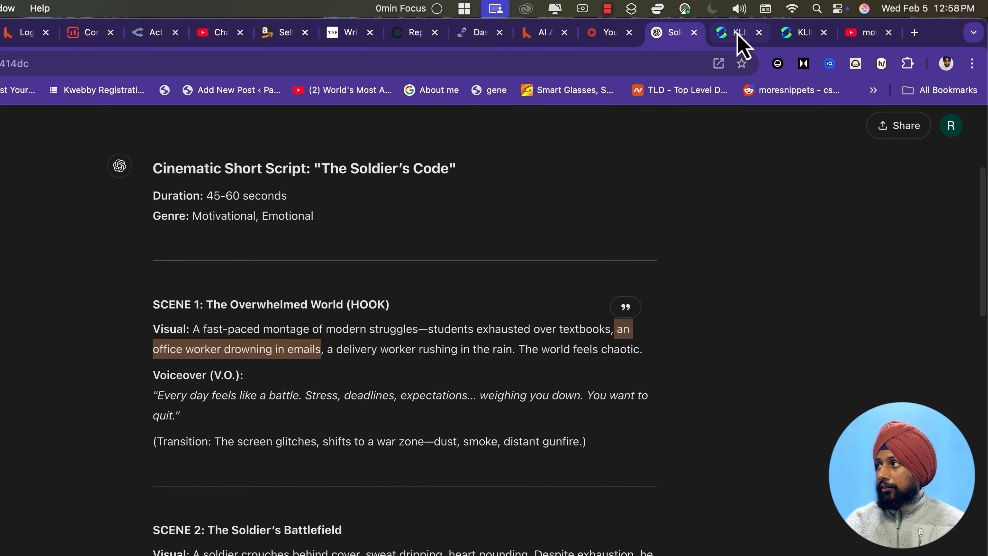
# Step: Replace "student exhausted over textbooks" in the Kling AI image prompt with "an office worker drowning in emails" and generate the images
pyautogui.click(739, 40)
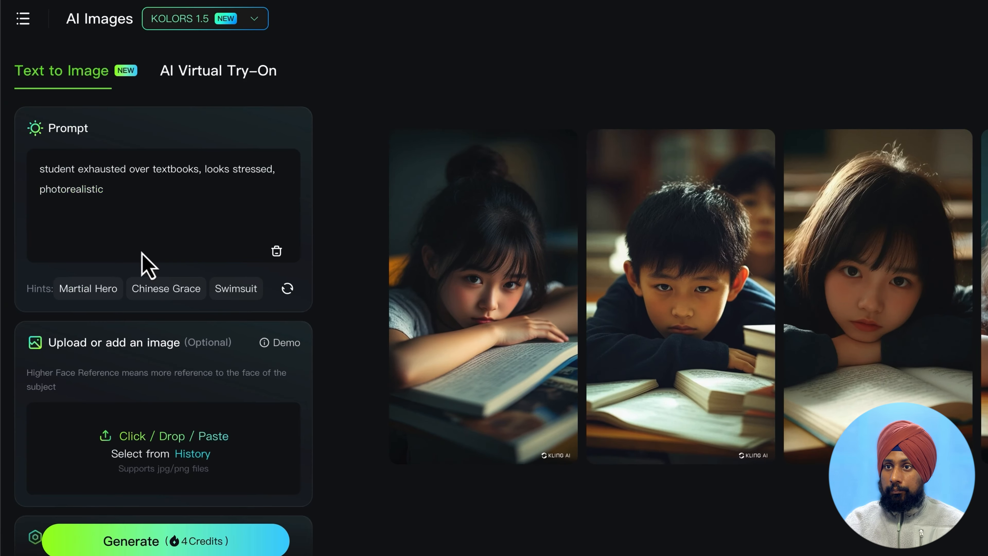
pyautogui.moveTo(199, 169); pyautogui.dragTo(33, 166)
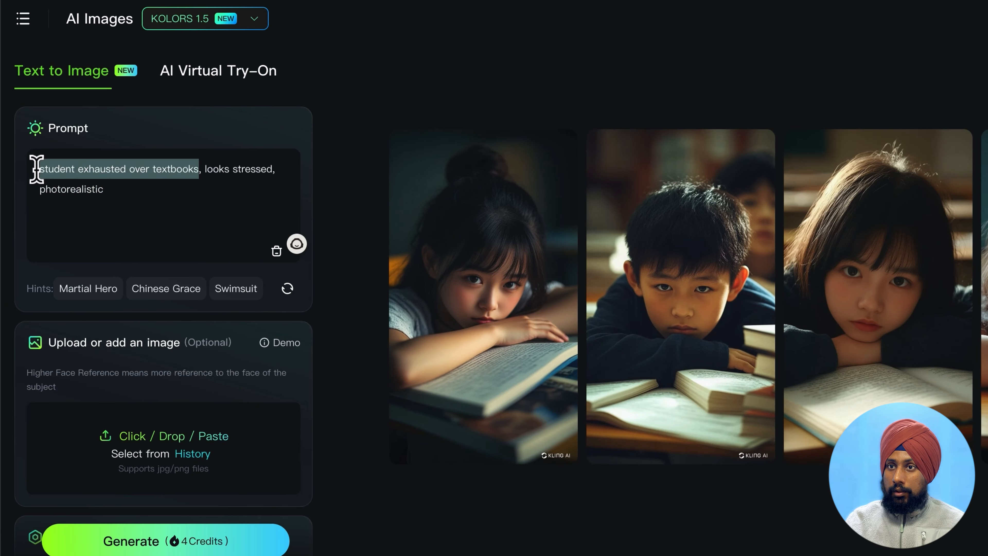
pyautogui.hotkey('ctrl', 'v')
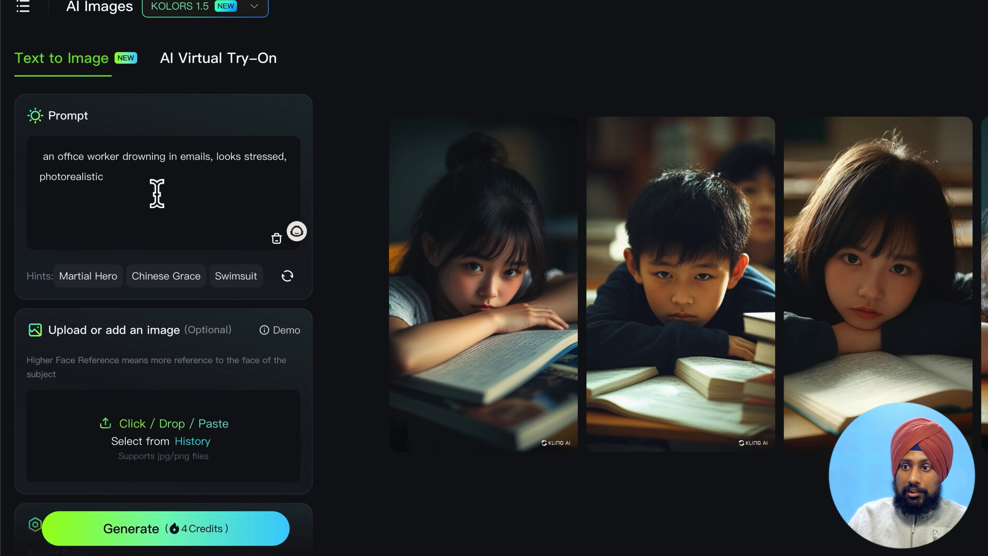
pyautogui.scroll(-7, 227, 495)
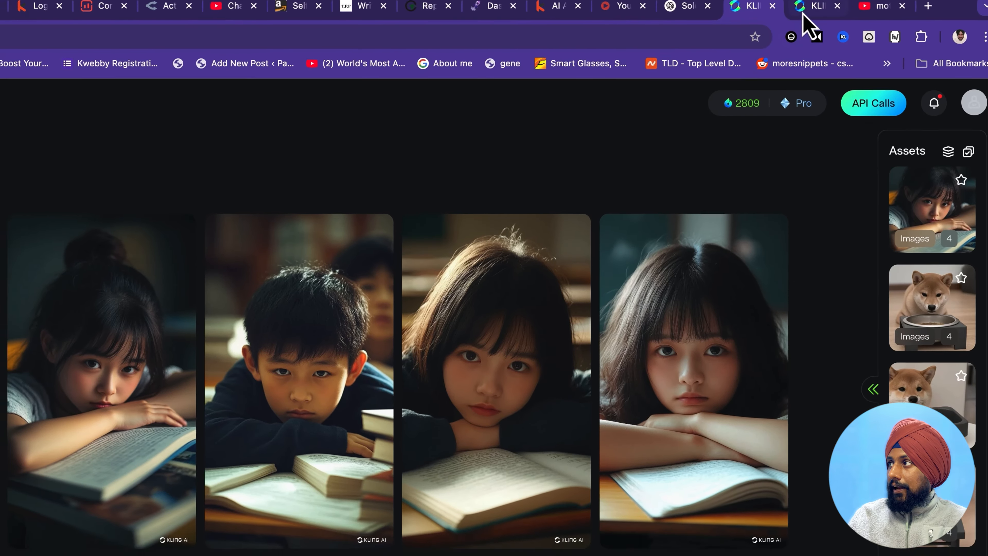
pyautogui.click(803, 16)
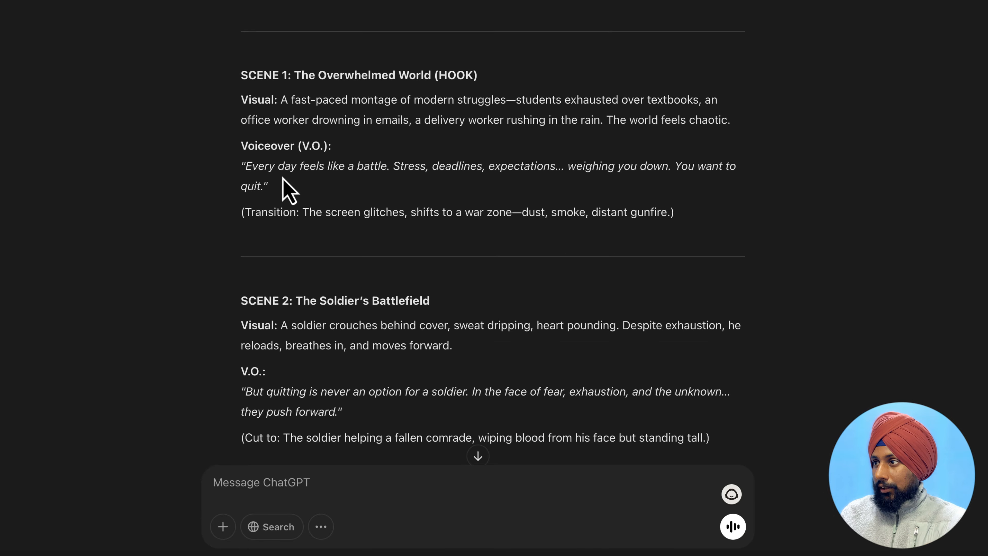
# Step: Compare the Scene 1 and Scene 2 descriptions in the ChatGPT script with the soldier images and clip generated in Kling AI
pyautogui.scroll(-1, 290, 238)
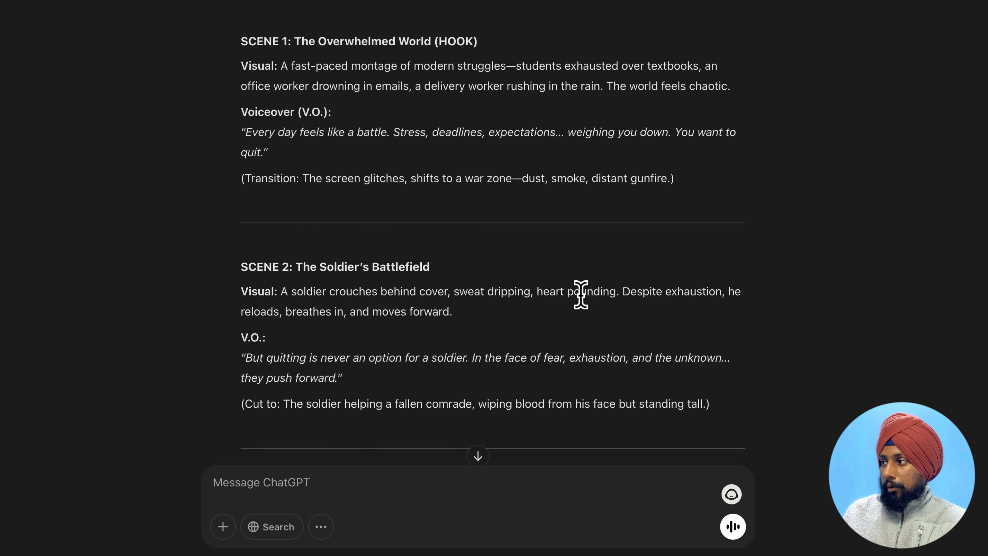
pyautogui.click(783, 46)
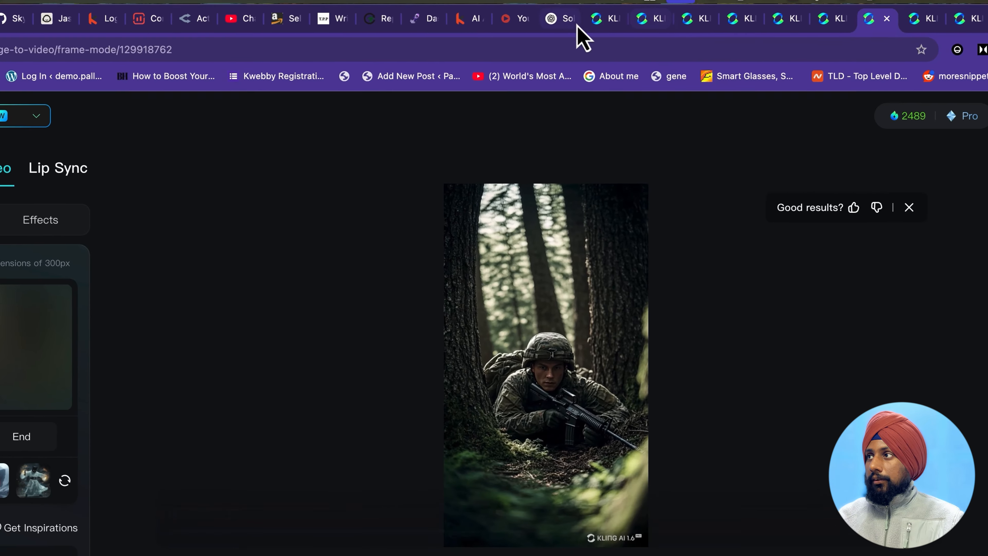
pyautogui.click(577, 24)
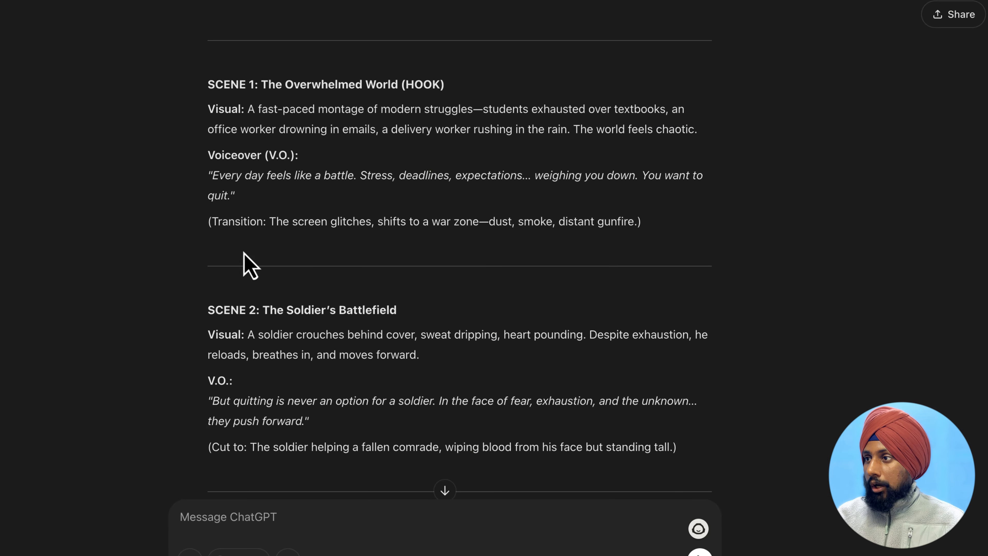
pyautogui.scroll(-3, 244, 253)
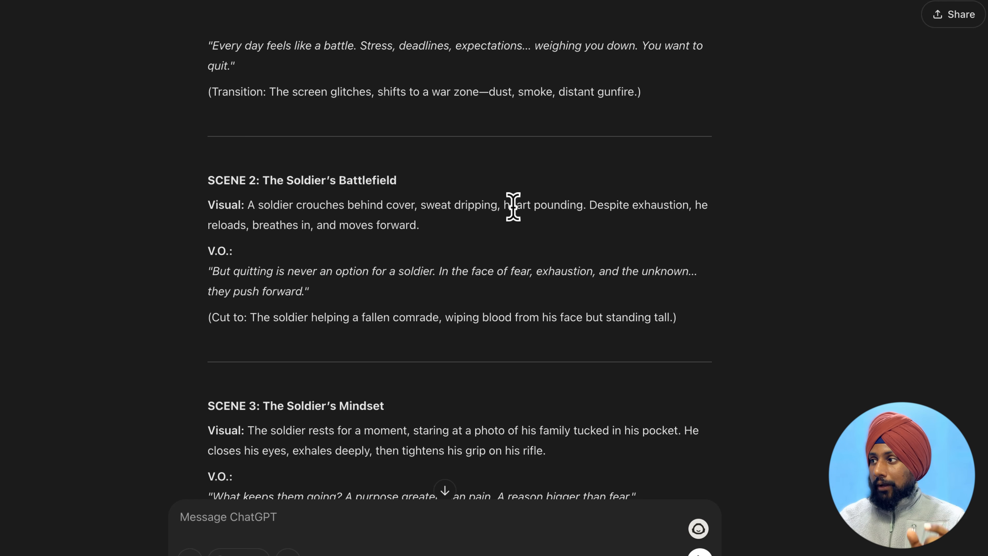
pyautogui.click(692, 33)
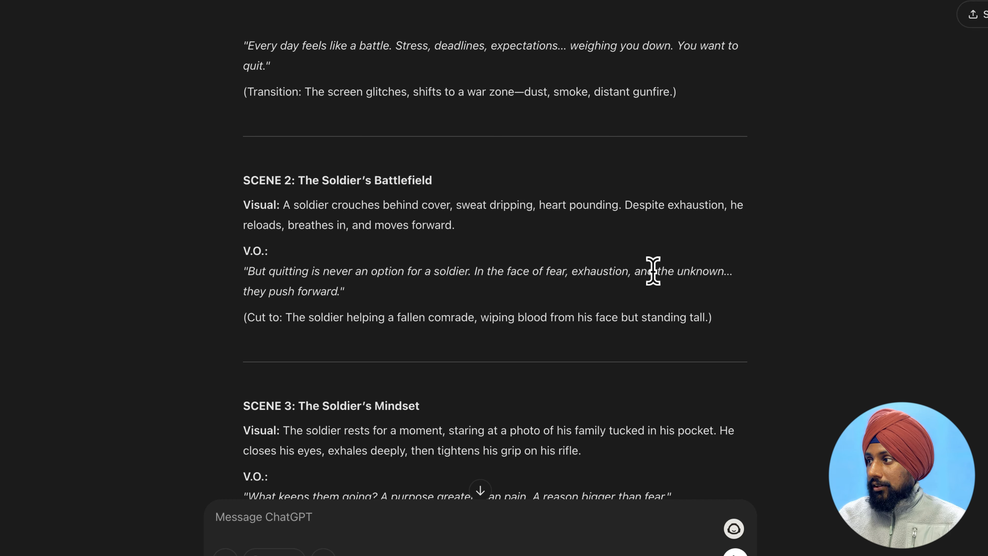
pyautogui.moveTo(658, 273); pyautogui.dragTo(445, 291)
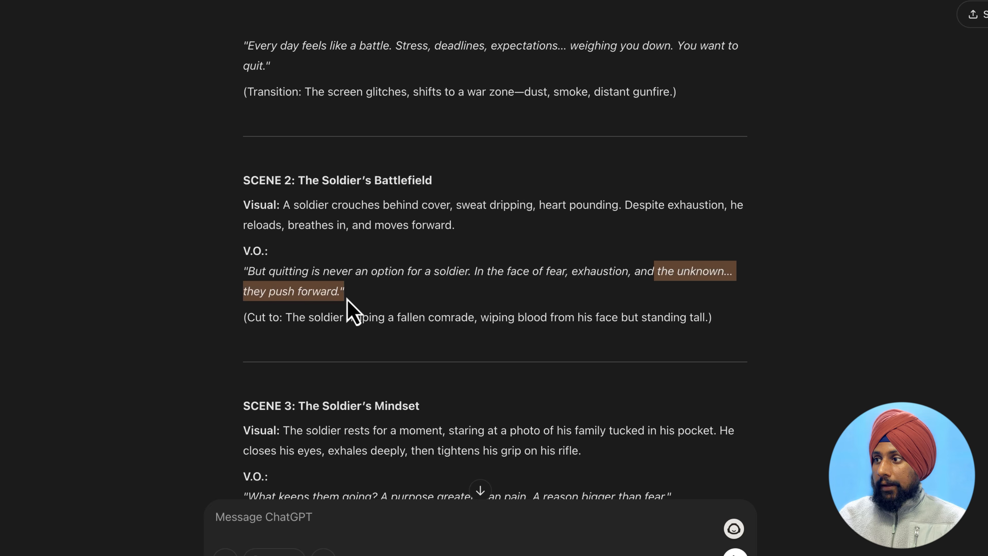
pyautogui.click(686, 39)
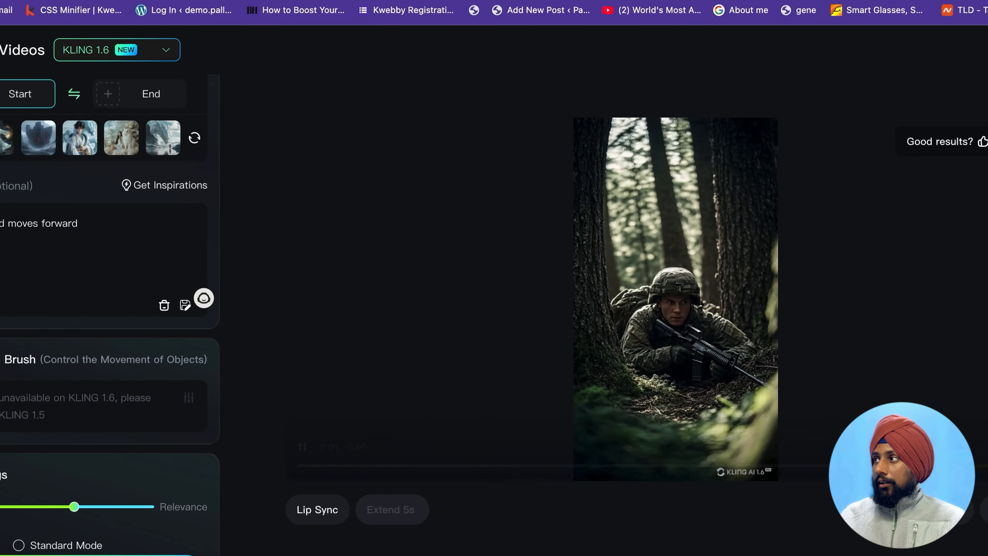
pyautogui.scroll(5, 66, 221)
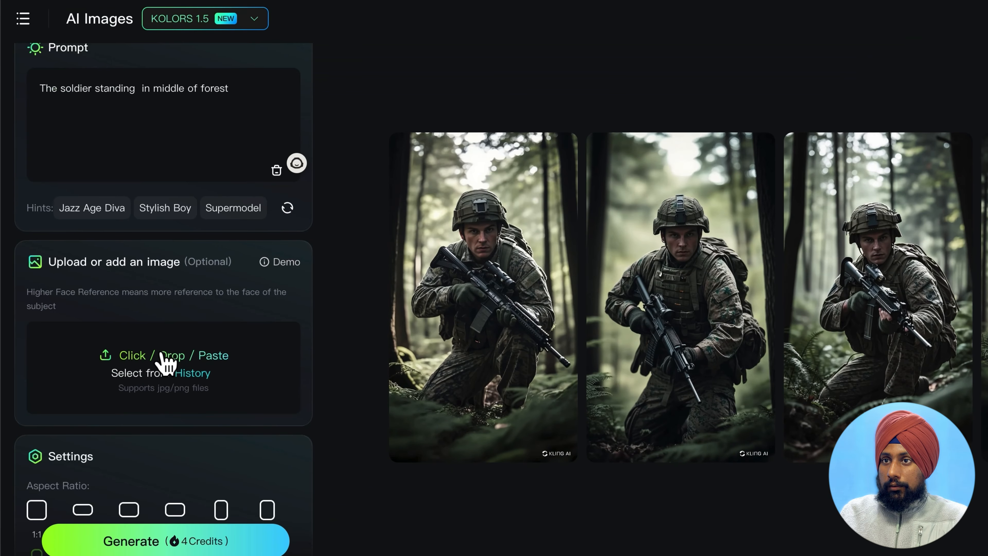
# Step: Choose the history image of the soldier holding a rifle and a small photo as the reference for the forest soldier prompt
pyautogui.scroll(-3, 164, 363)
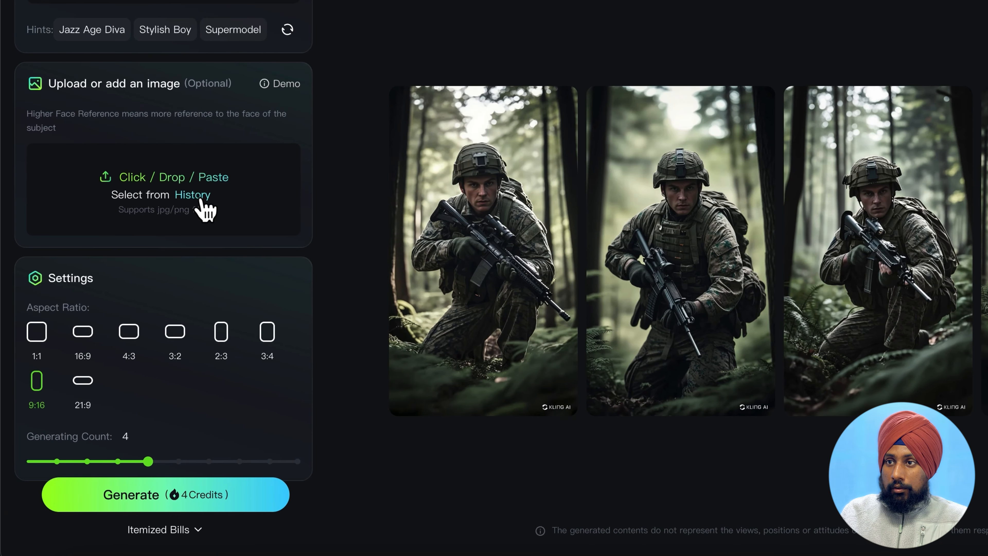
pyautogui.click(201, 200)
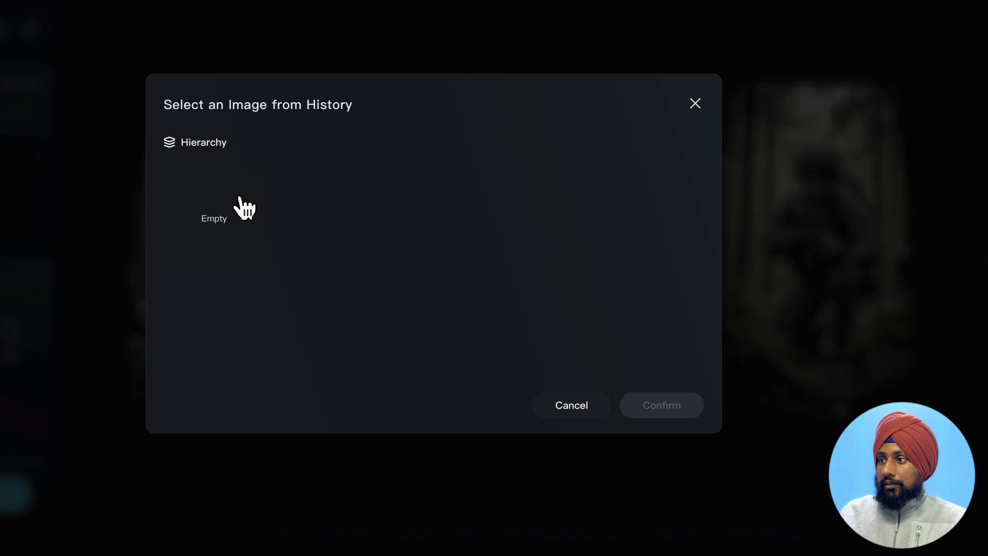
pyautogui.click(205, 143)
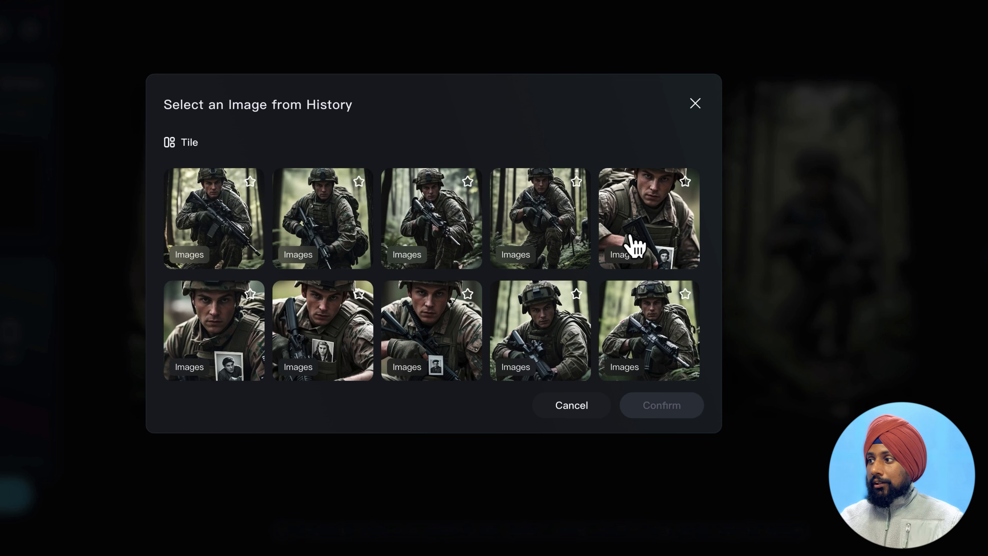
pyautogui.scroll(-2, 557, 296)
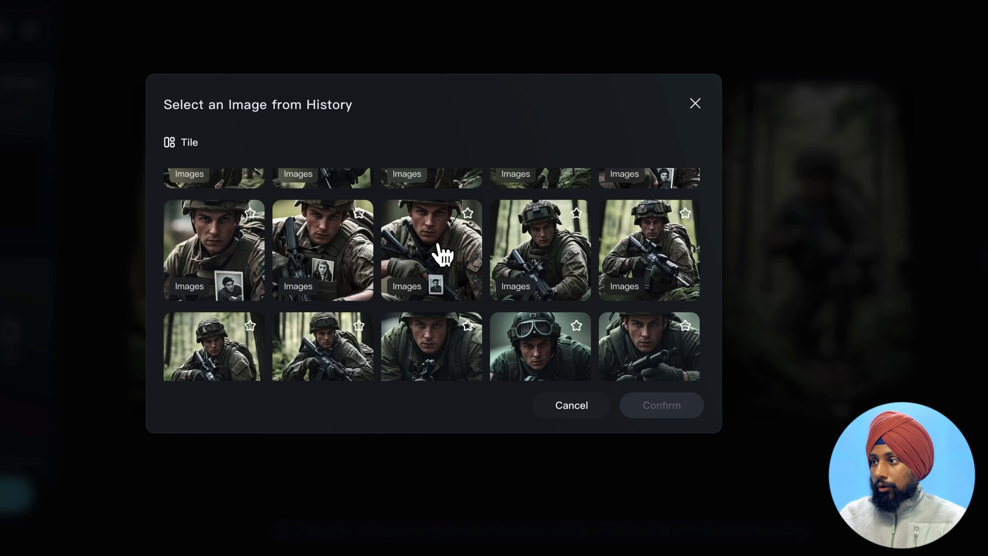
pyautogui.click(439, 246)
pyautogui.click(684, 412)
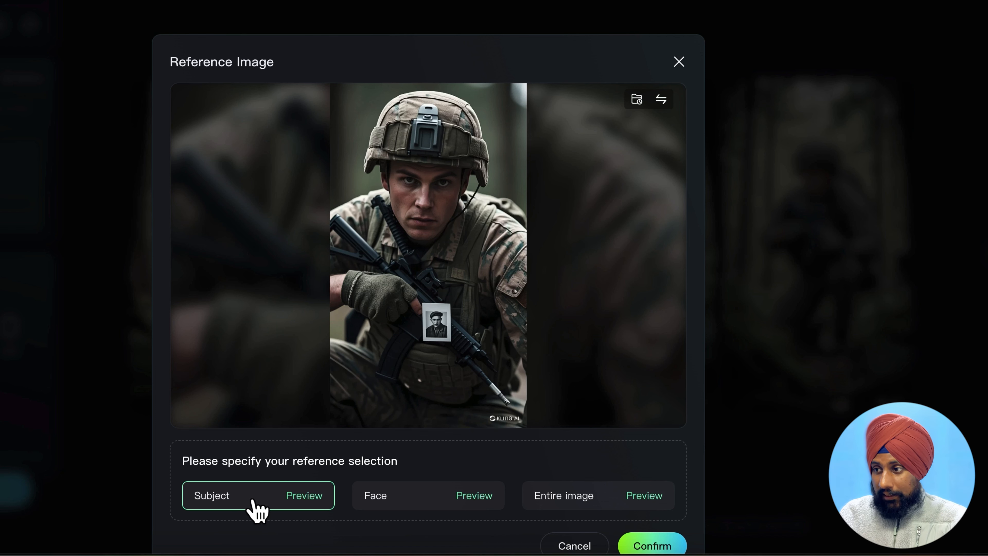
# Step: Confirm the reference image with Subject as the reference selection
pyautogui.scroll(-2, 413, 485)
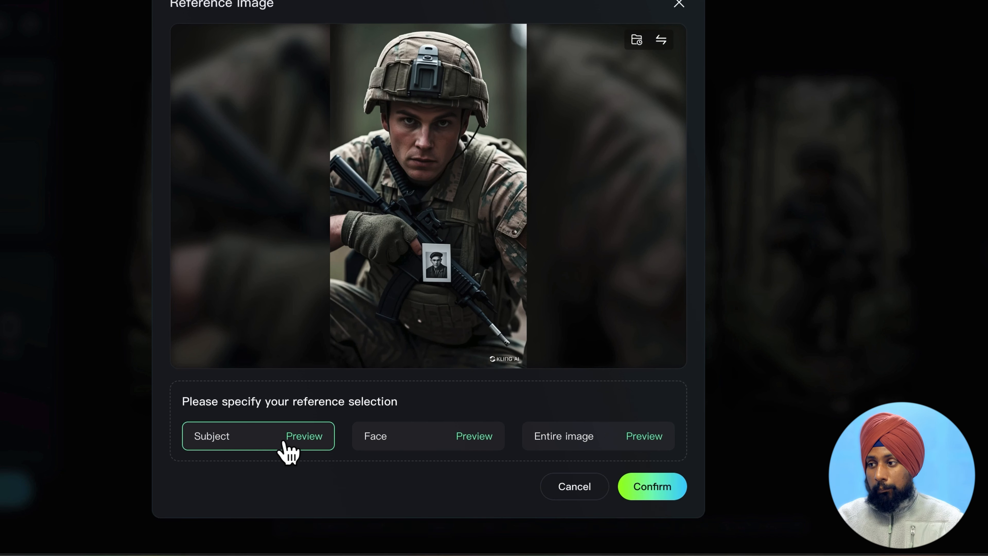
pyautogui.moveTo(316, 445)
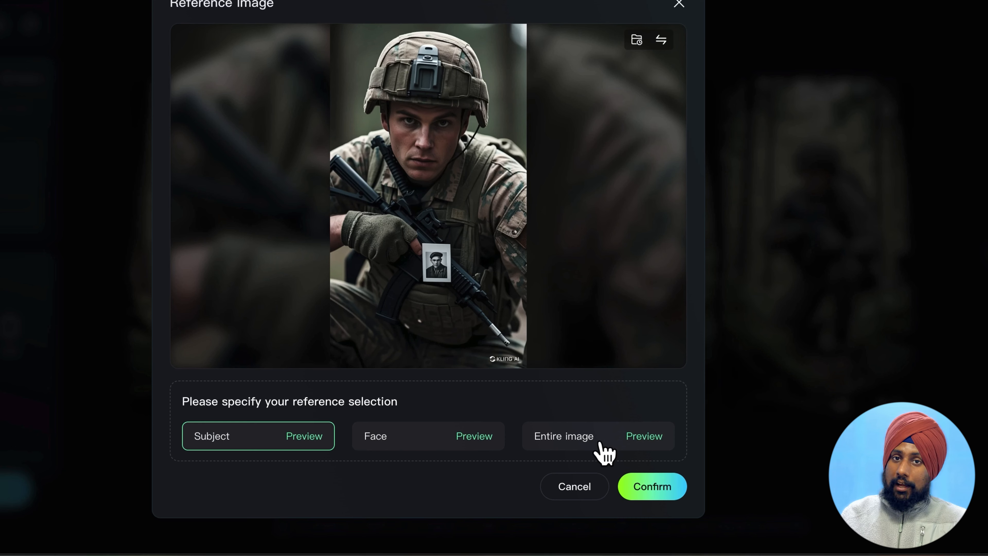
pyautogui.click(630, 487)
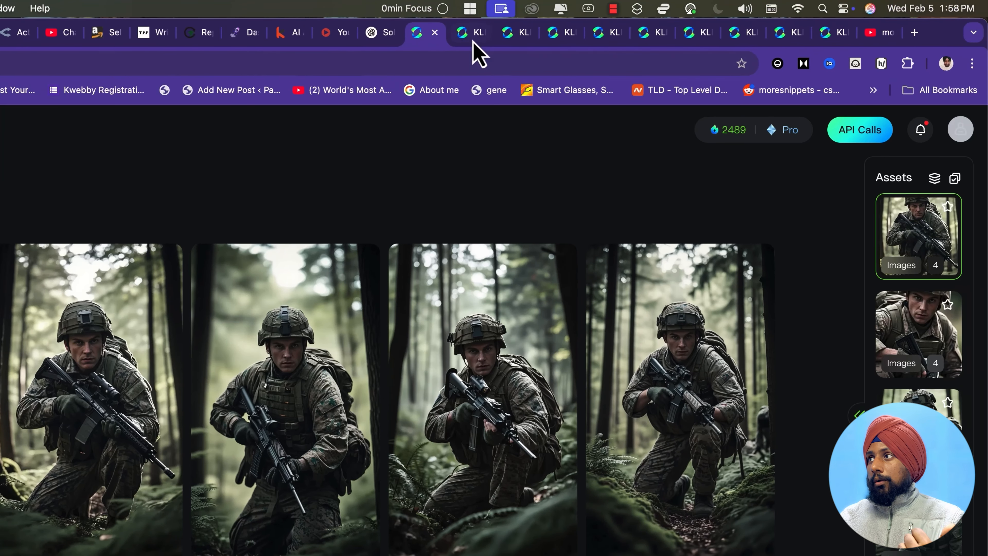
# Step: Review the visuals and voiceover lines of Scenes 2 to 5 in the ChatGPT script
pyautogui.click(473, 41)
pyautogui.hotkey('ctrl', 'Tab')
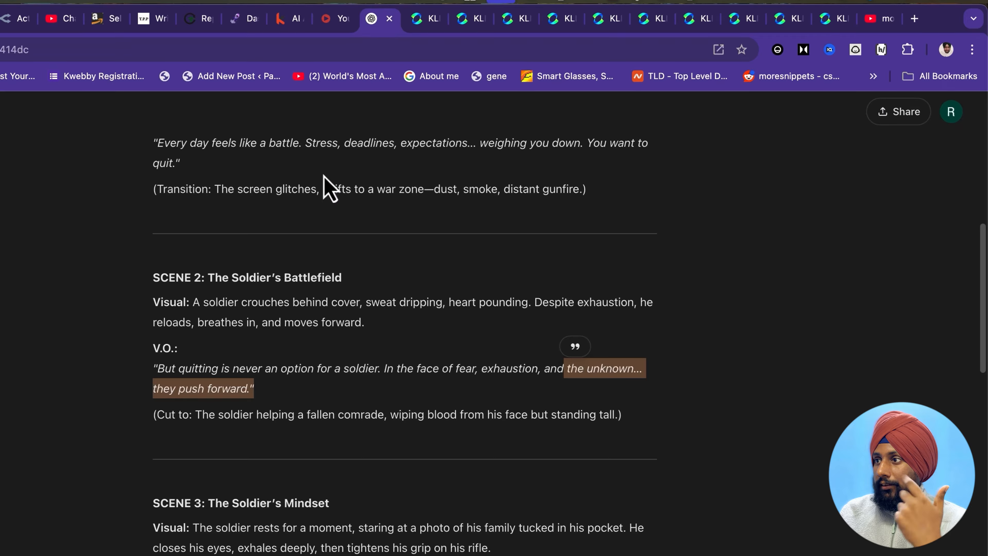
pyautogui.scroll(1, 274, 314)
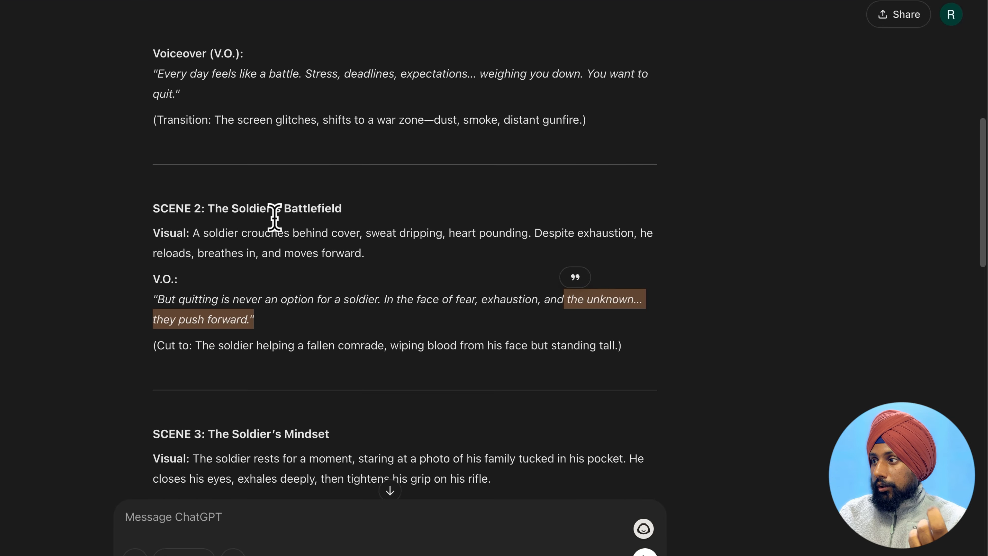
pyautogui.scroll(-6, 274, 315)
pyautogui.scroll(-1, 353, 297)
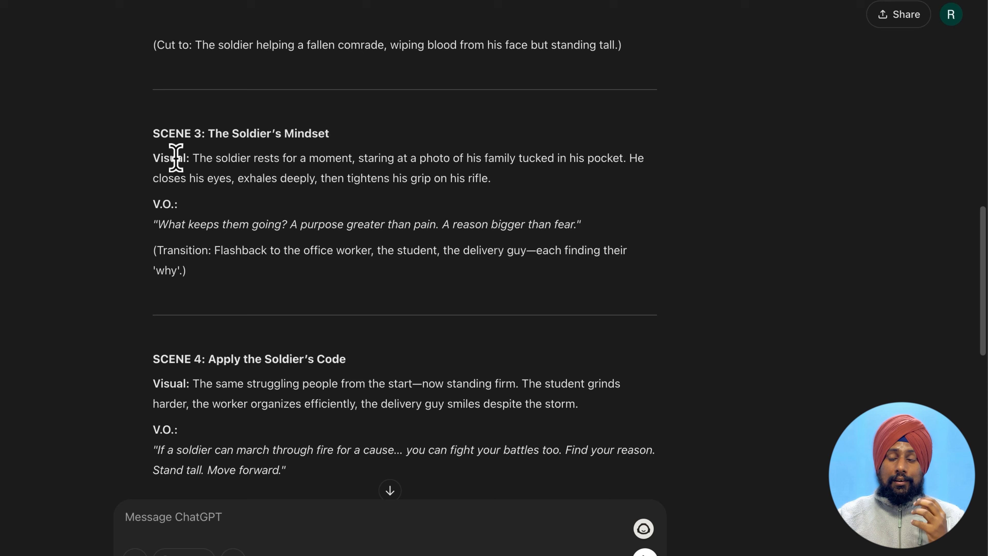
pyautogui.scroll(-2, 249, 336)
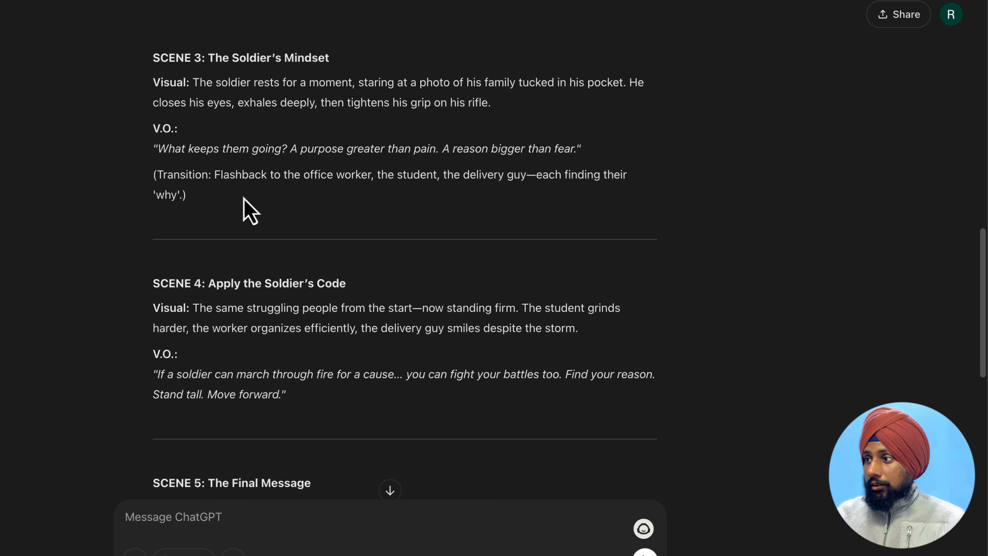
pyautogui.scroll(-2, 243, 273)
pyautogui.scroll(-1, 300, 314)
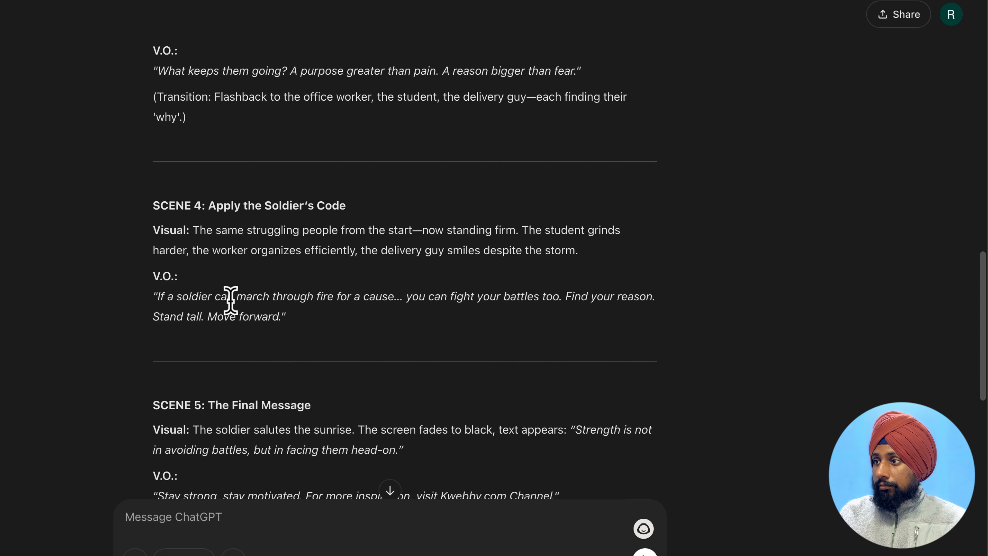
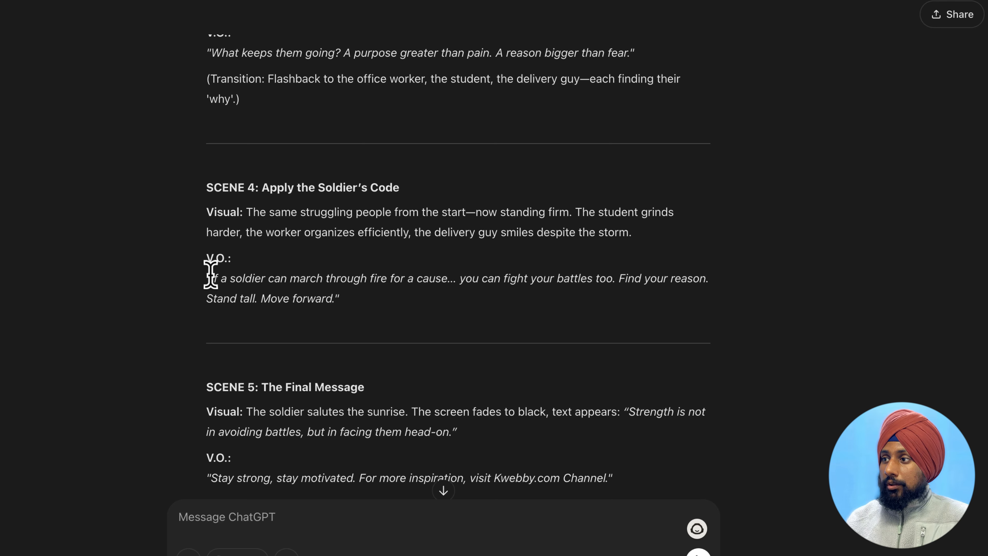
pyautogui.moveTo(210, 274); pyautogui.dragTo(460, 275)
pyautogui.click(536, 77)
pyautogui.scroll(3, 388, 110)
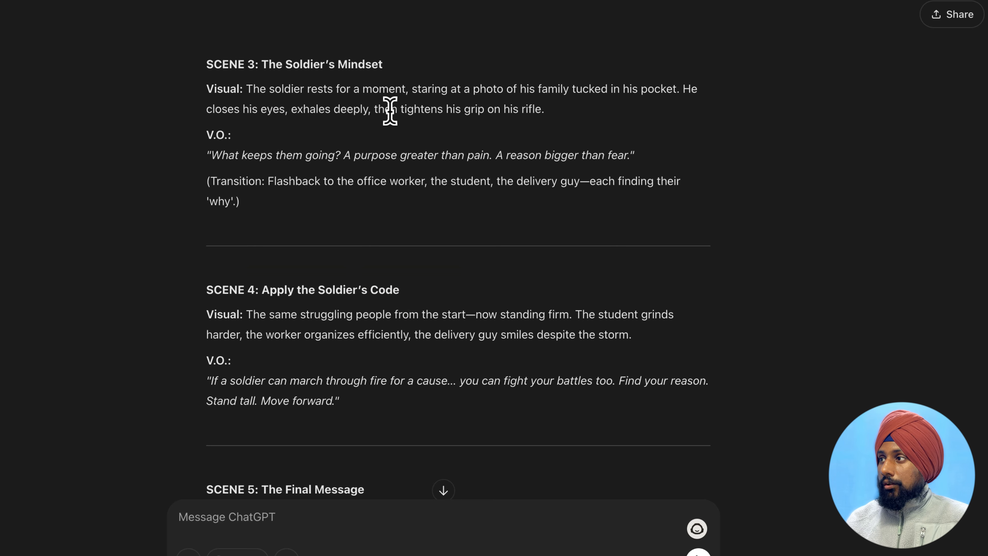
pyautogui.moveTo(390, 109); pyautogui.dragTo(540, 110)
pyautogui.click(526, 144)
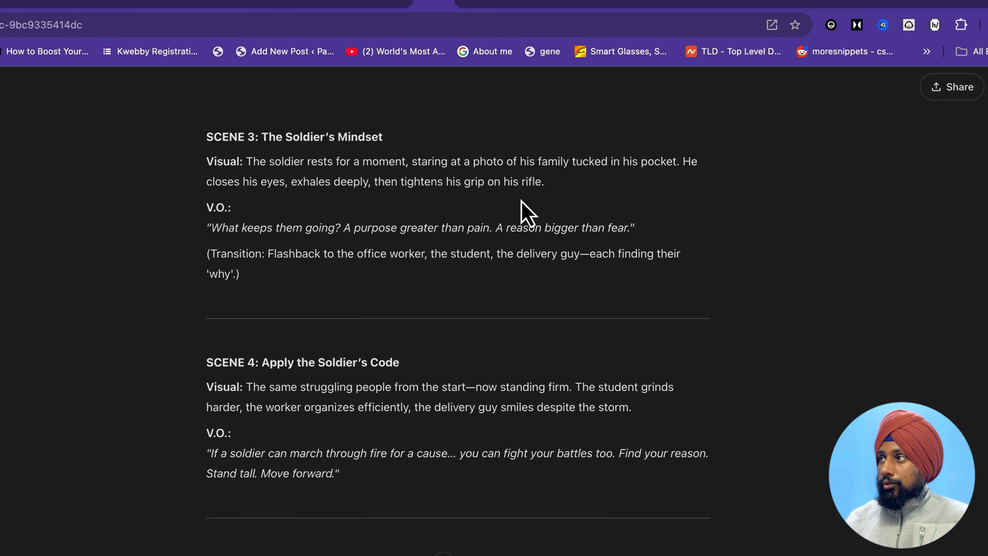
# Step: In Kling AI, change the image prompt to "The soldier fighting in battlefield" with a dark atmosphere and generate four images using the soldier reference
pyautogui.click(485, 48)
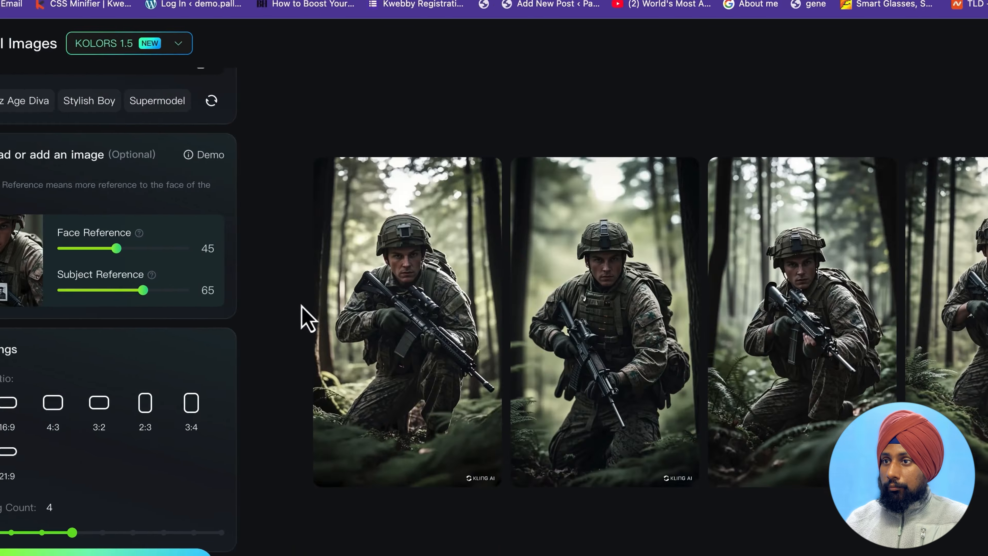
pyautogui.scroll(5, 101, 319)
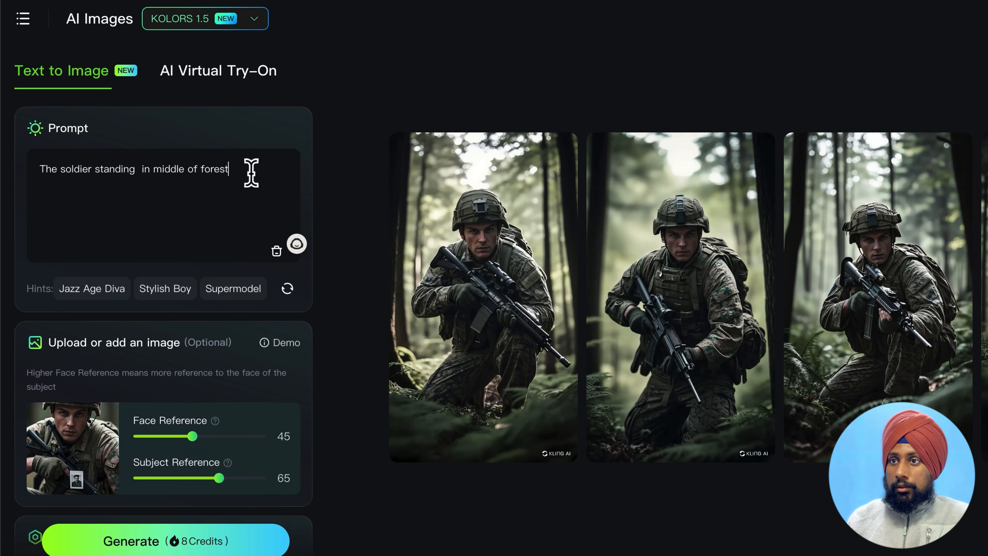
pyautogui.moveTo(252, 173); pyautogui.dragTo(96, 168)
pyautogui.write('fighting in')
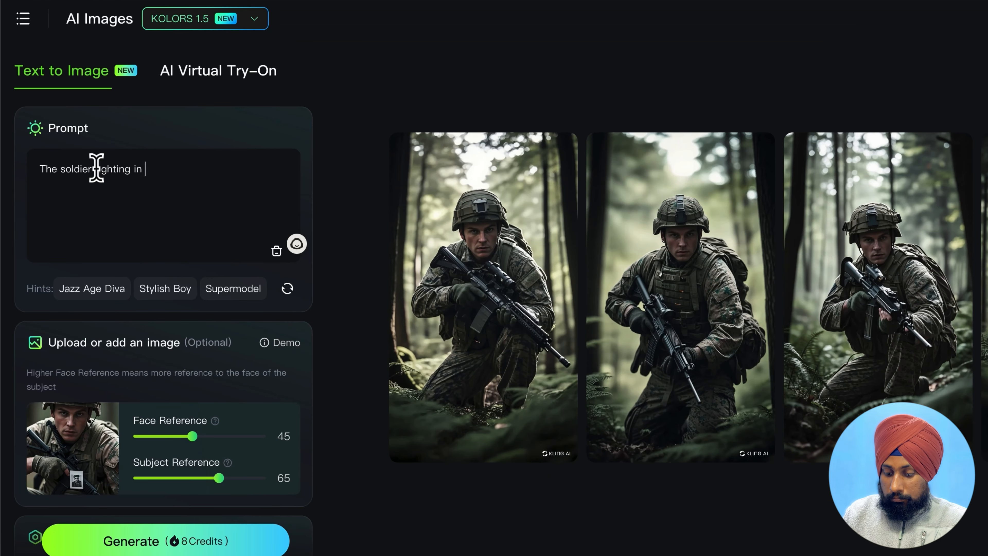
pyautogui.write(' battlefield')
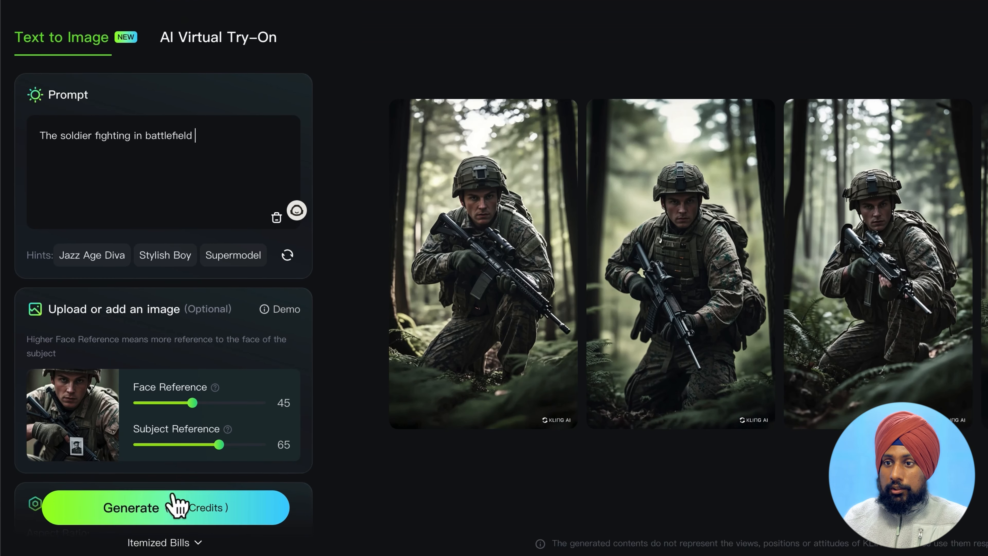
pyautogui.scroll(-1, 90, 438)
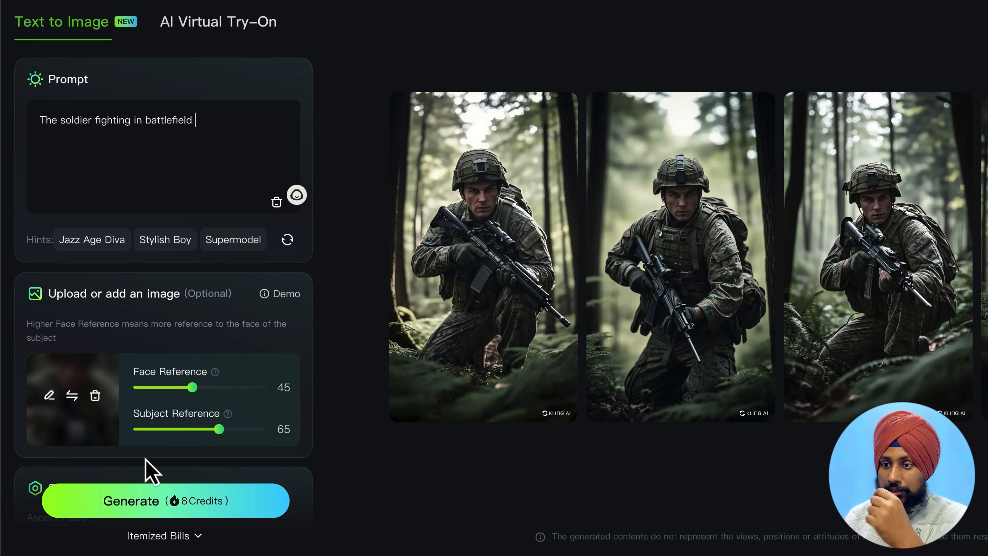
pyautogui.scroll(-5, 163, 483)
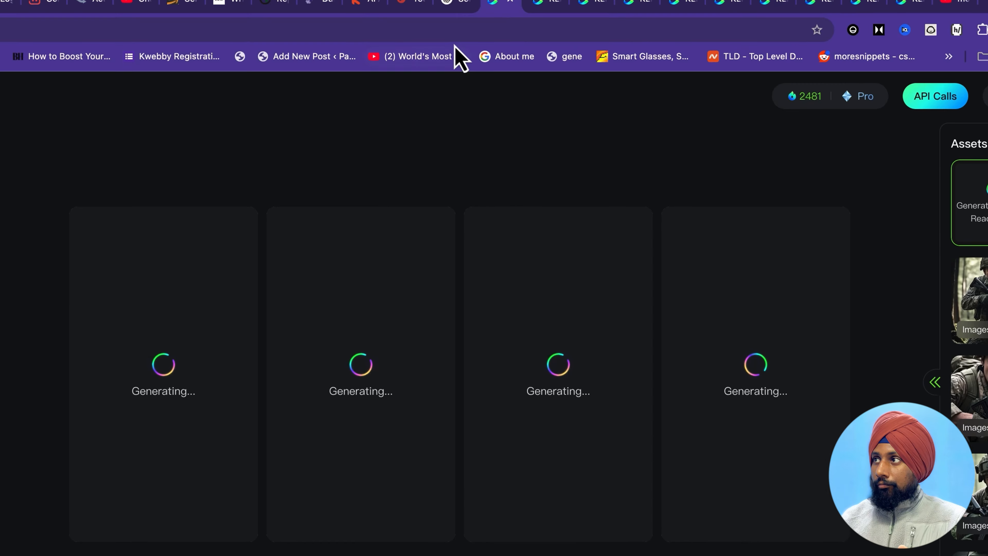
# Step: Switch to the ChatGPT script and examine the Scene 4 voiceover lines about marching through fire and fighting your battles
pyautogui.click(447, 33)
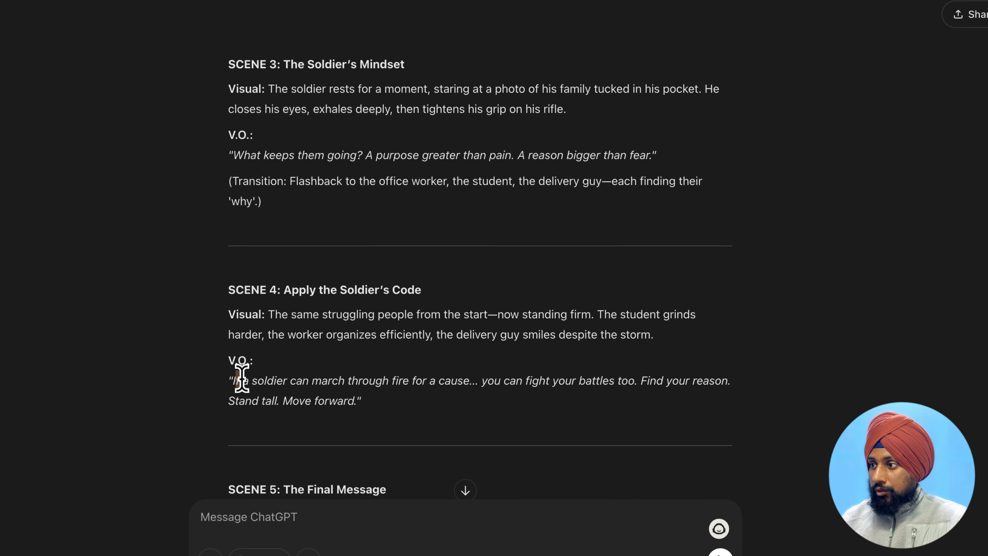
pyautogui.moveTo(235, 472); pyautogui.dragTo(470, 472)
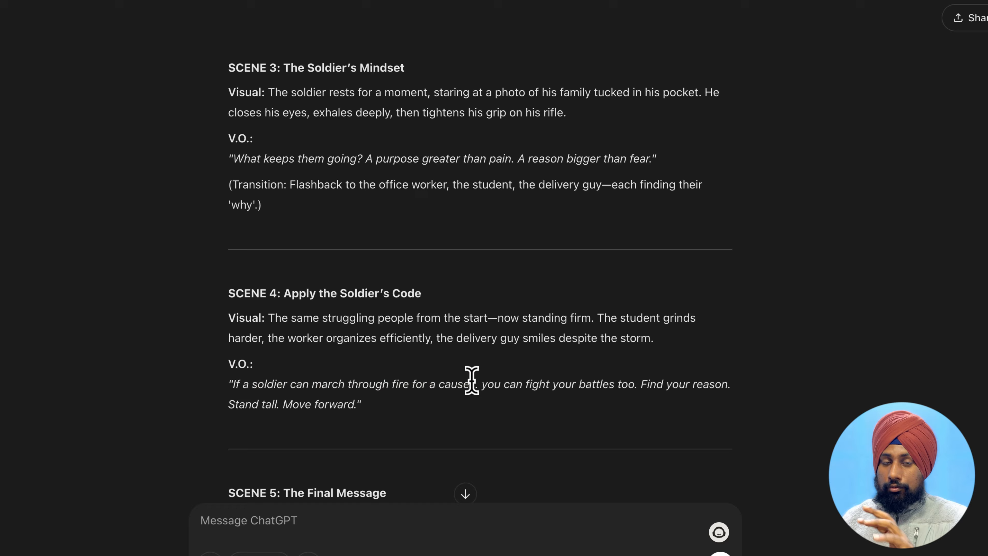
pyautogui.click(489, 27)
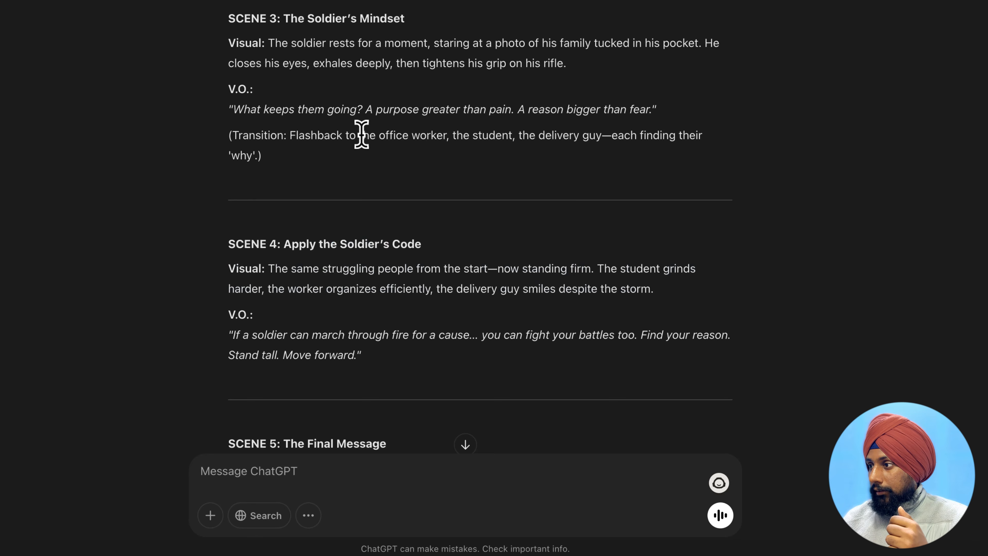
pyautogui.scroll(-3, 428, 163)
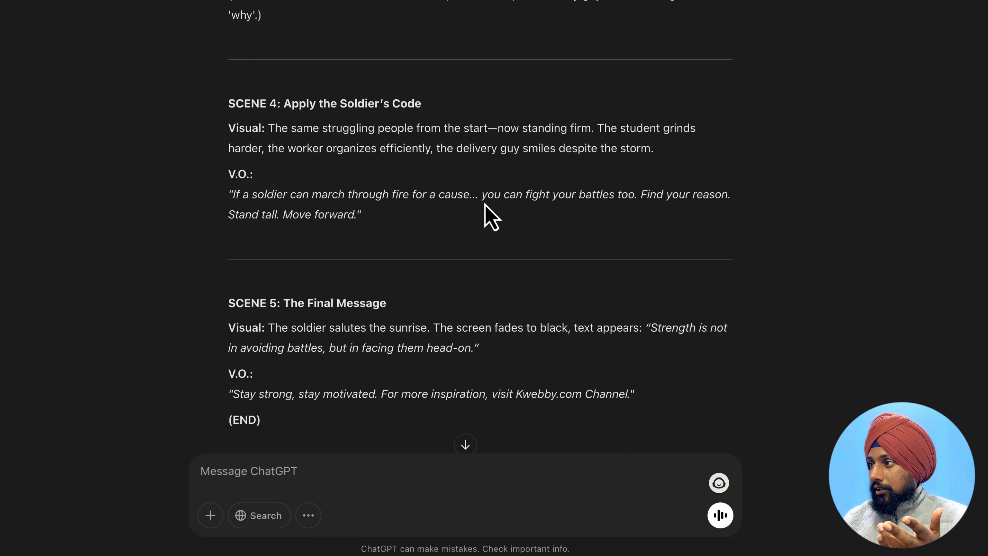
pyautogui.moveTo(482, 195); pyautogui.dragTo(341, 209)
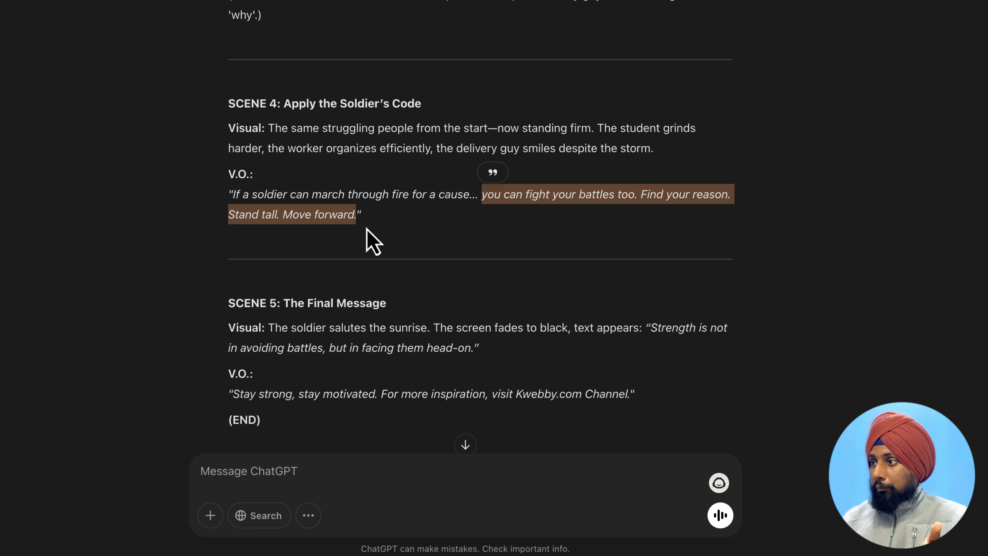
pyautogui.click(372, 241)
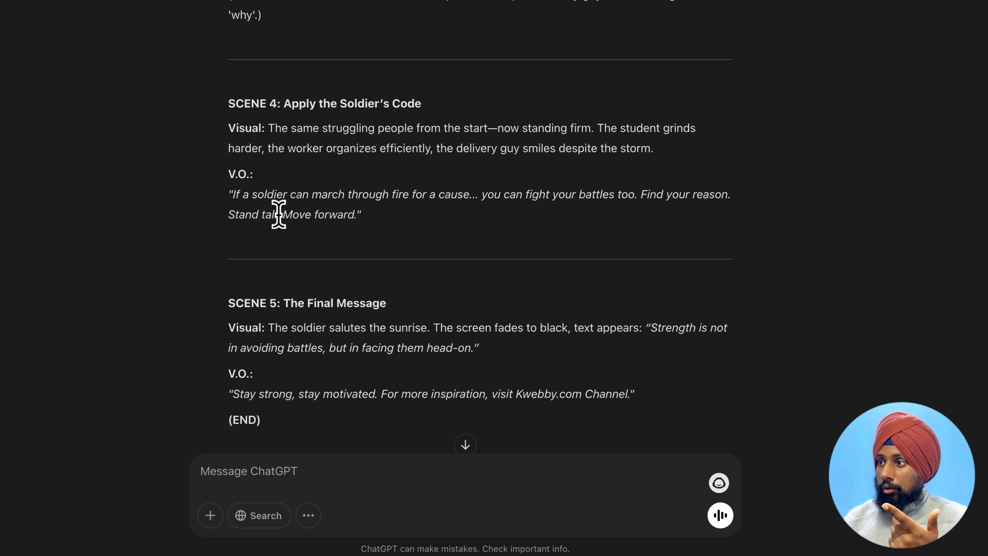
pyautogui.moveTo(279, 214); pyautogui.dragTo(354, 249)
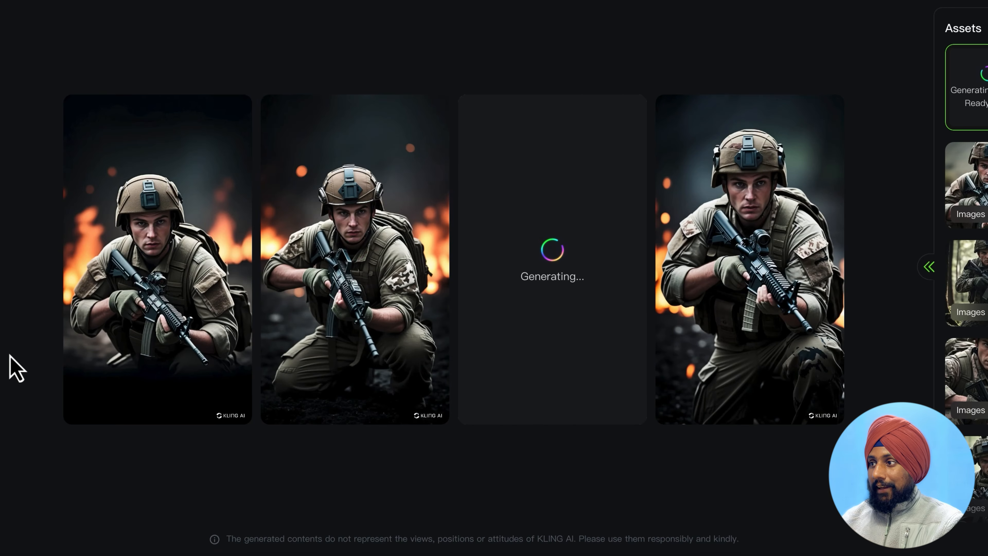
# Step: Send the second battlefield image of the kneeling soldier aiming his rifle to Image to Video as the start frame, dismissing the trial package offer
pyautogui.click(379, 215)
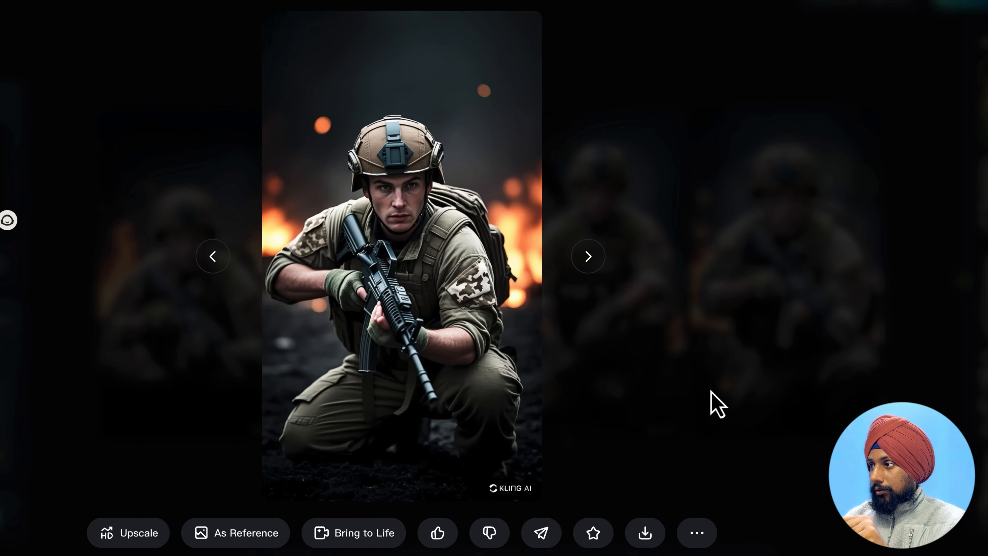
pyautogui.click(637, 371)
pyautogui.click(432, 318)
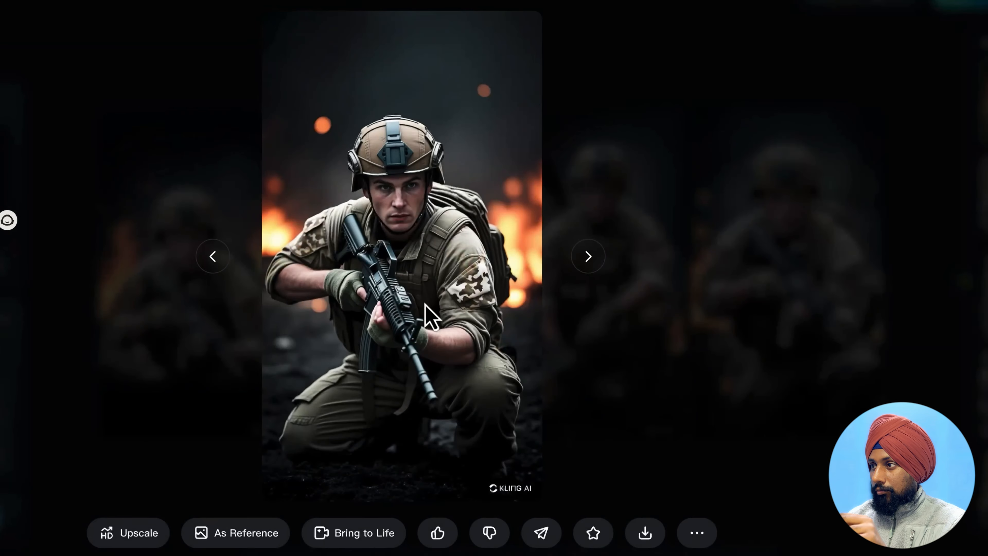
pyautogui.click(342, 539)
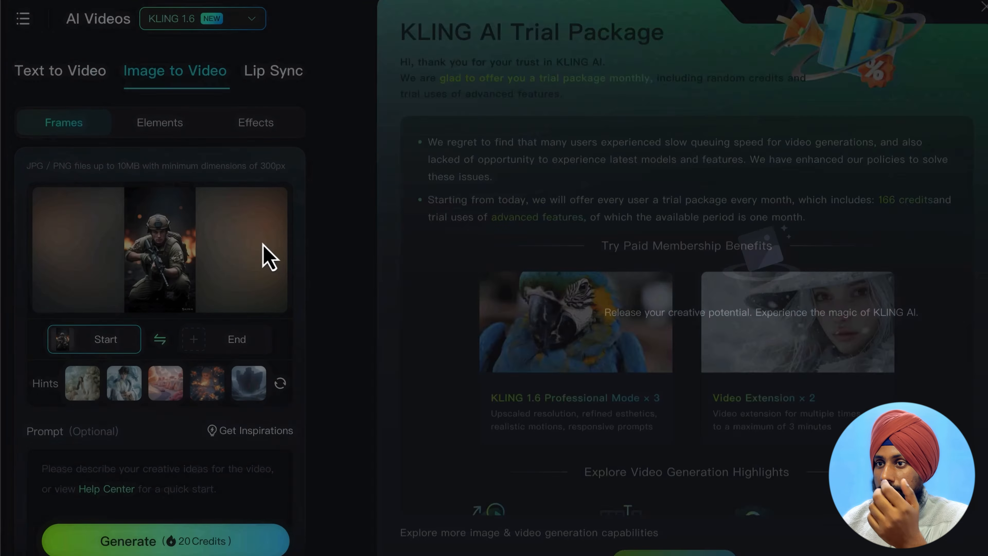
pyautogui.click(268, 257)
# Step: Enter "fighting" as the soldier video prompt, choose Professional Mode with a 5s duration, and generate one clip
pyautogui.scroll(-5, 142, 309)
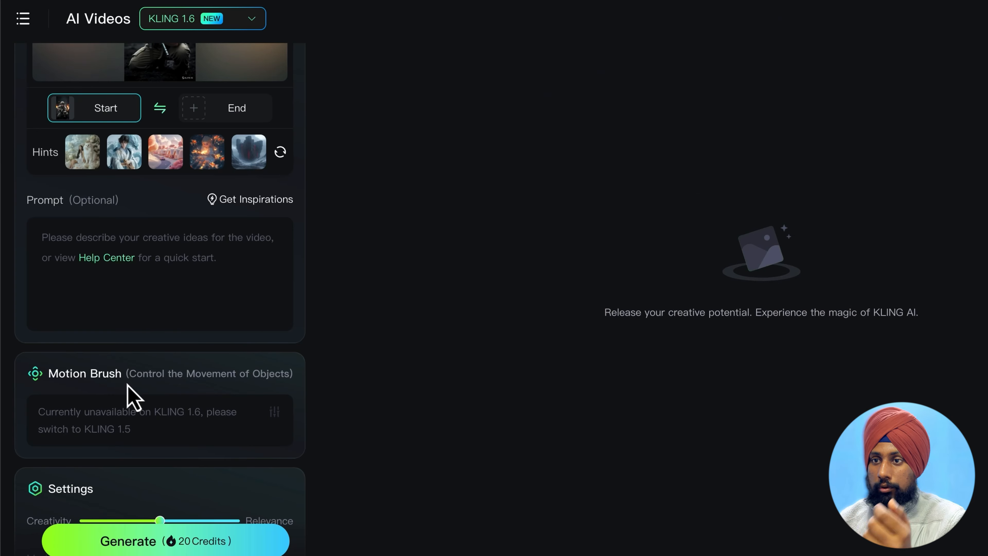
pyautogui.click(190, 254)
pyautogui.write('fighting')
pyautogui.scroll(-6, 178, 311)
pyautogui.click(161, 362)
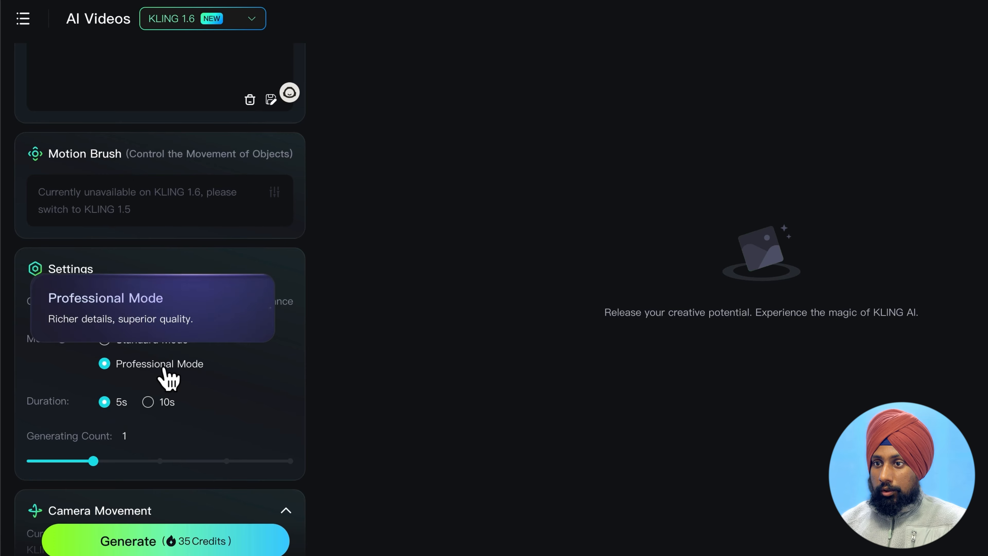
pyautogui.scroll(-5, 203, 419)
pyautogui.click(201, 504)
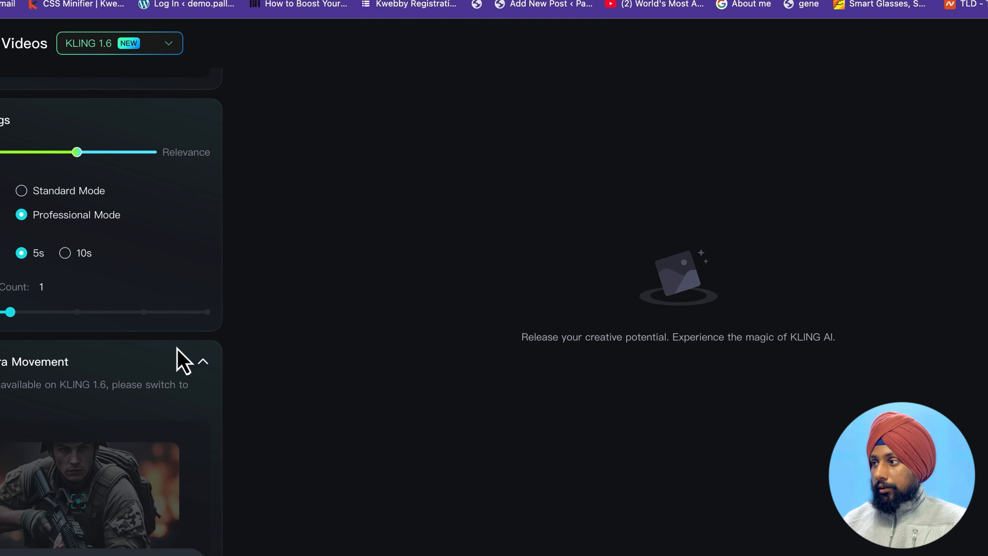
# Step: Check the Scene 4 visual in the ChatGPT script and bring the Kling AI history image of the boy leaning on books to life
pyautogui.click(580, 37)
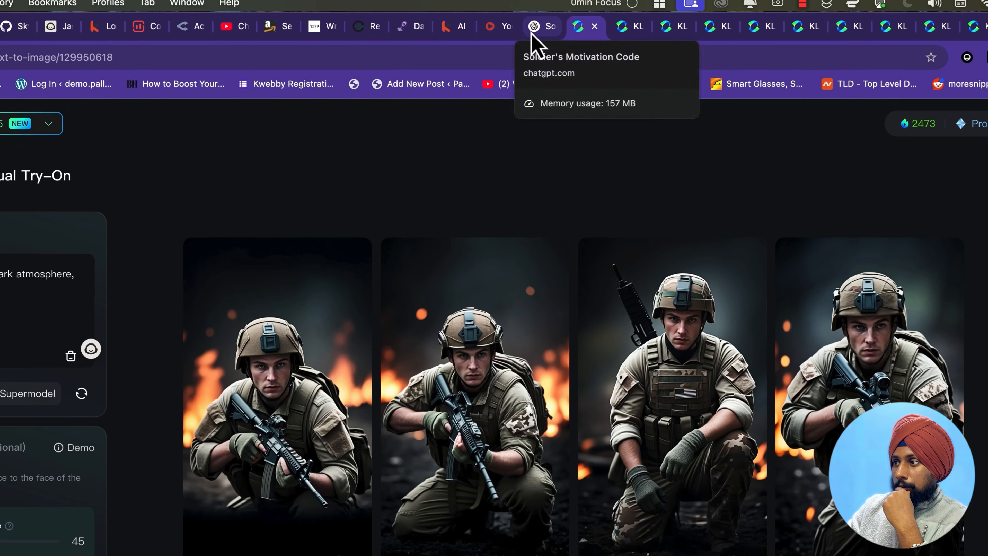
pyautogui.click(550, 33)
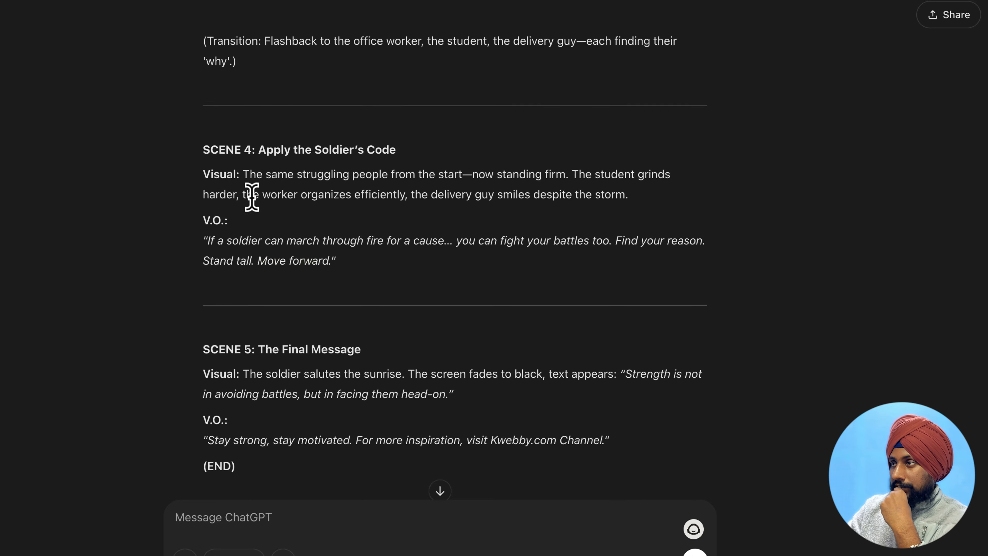
pyautogui.click(412, 11)
pyautogui.scroll(-1, 938, 405)
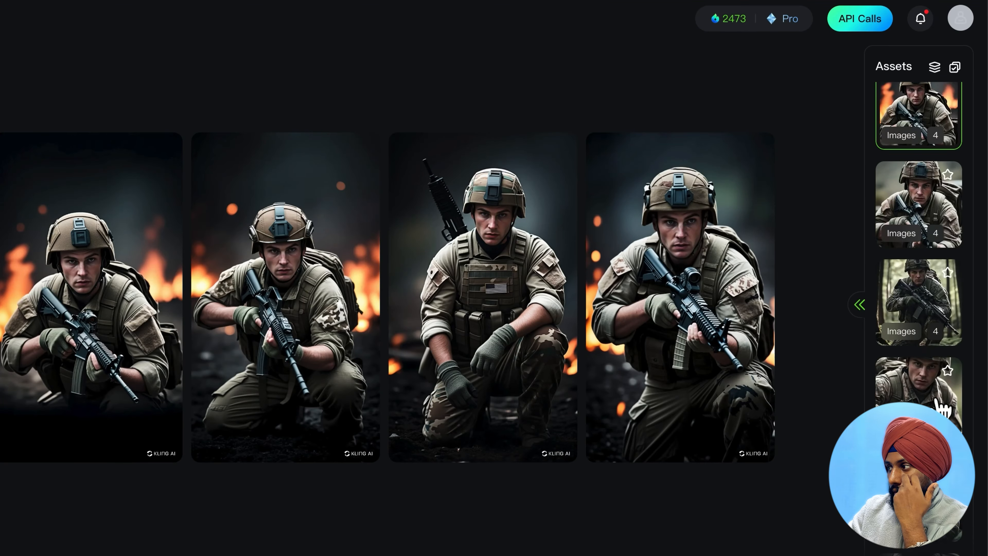
pyautogui.scroll(10, 942, 408)
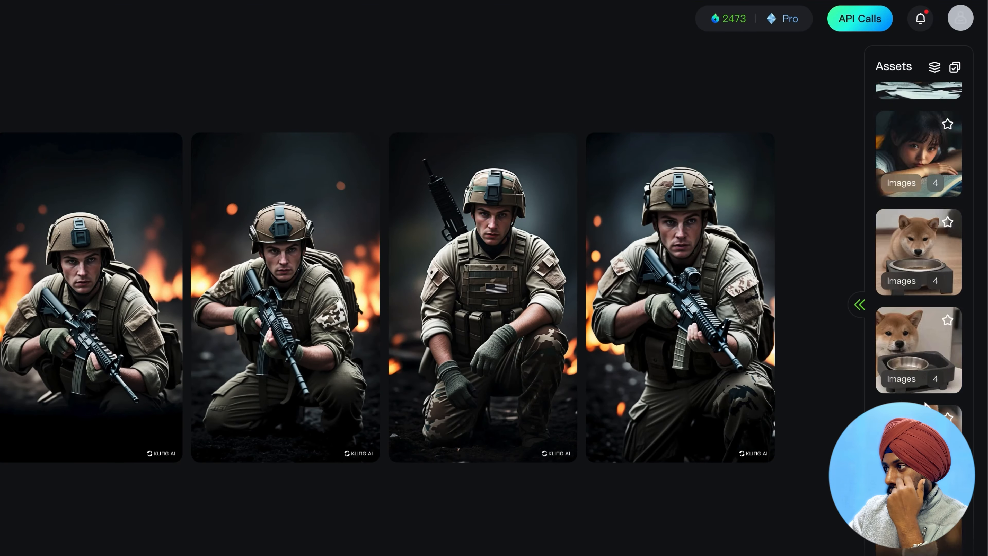
pyautogui.click(913, 315)
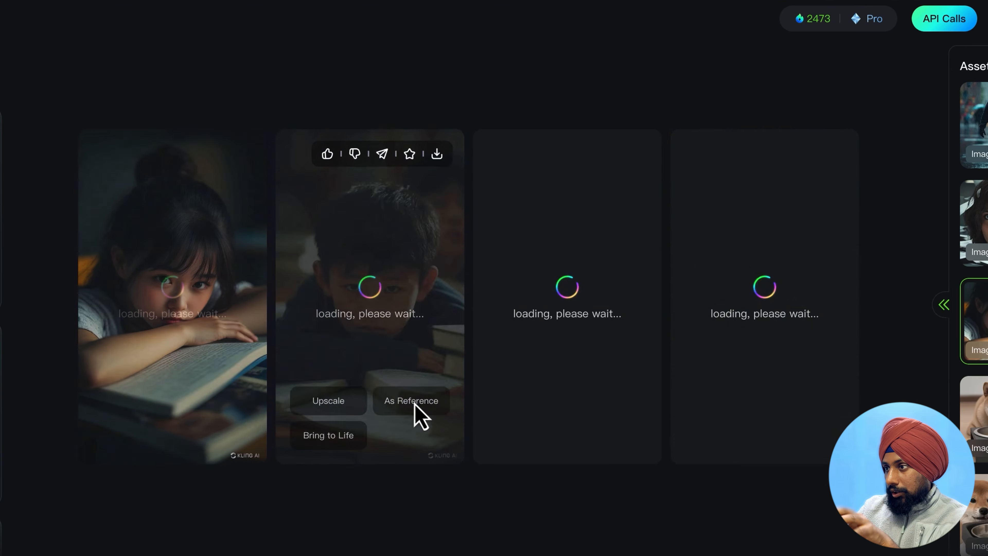
pyautogui.click(342, 452)
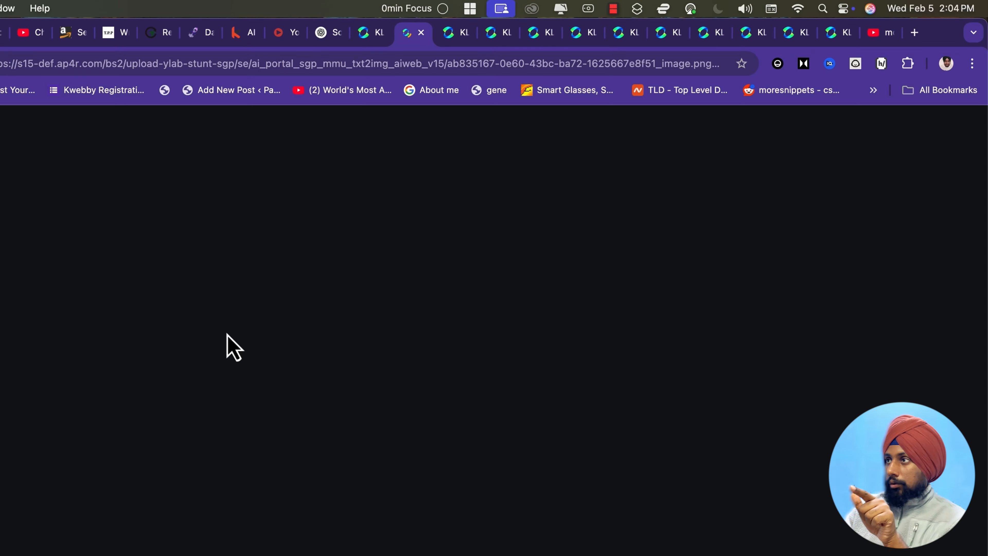
# Step: Enter "standup and looks confident" as the boy's video prompt and generate a 5s Professional Mode clip
pyautogui.click(220, 465)
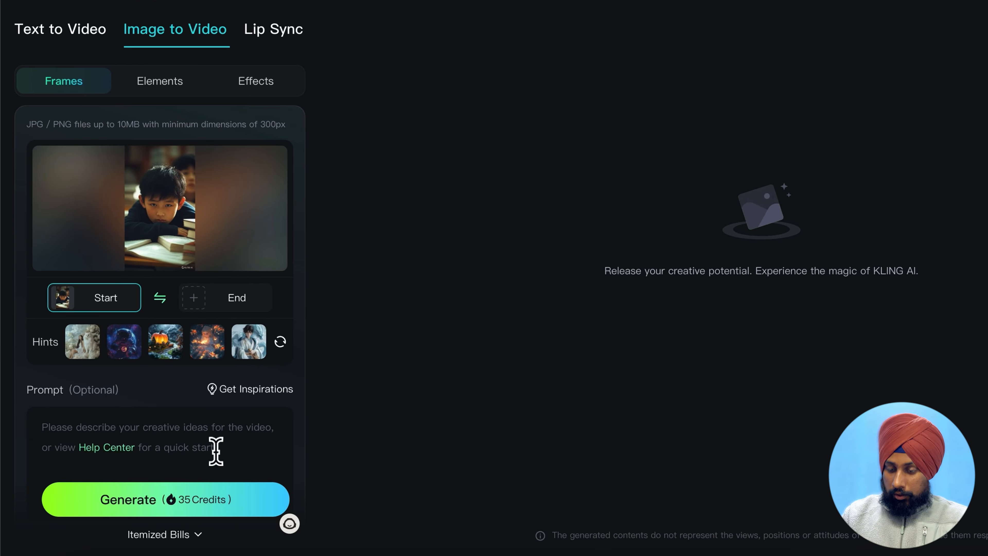
pyautogui.write('standup and looks confident')
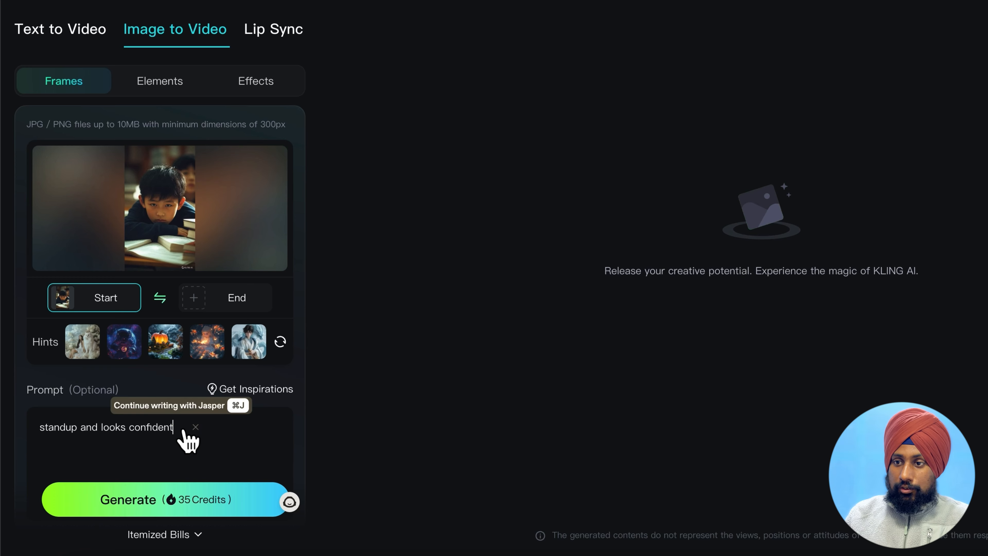
pyautogui.scroll(-10, 187, 440)
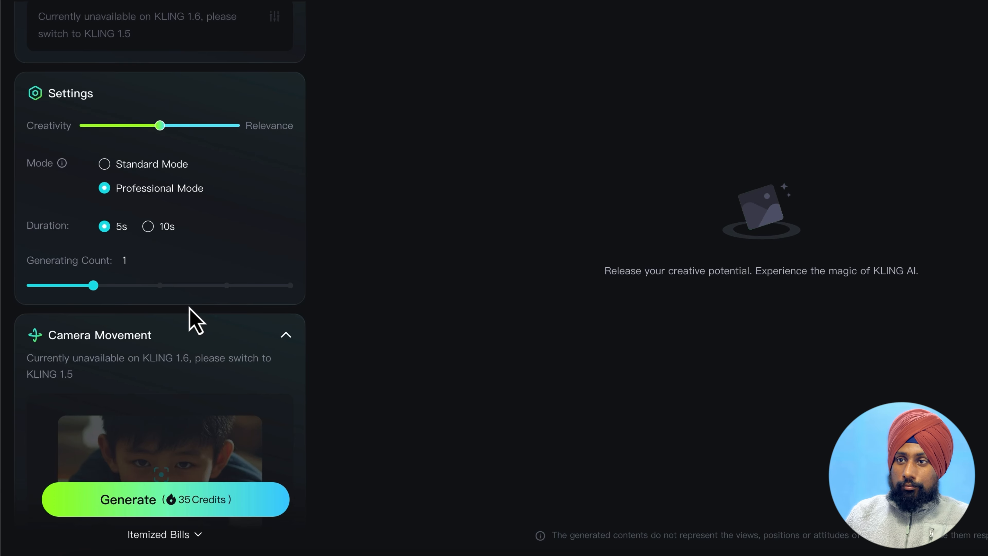
pyautogui.click(208, 513)
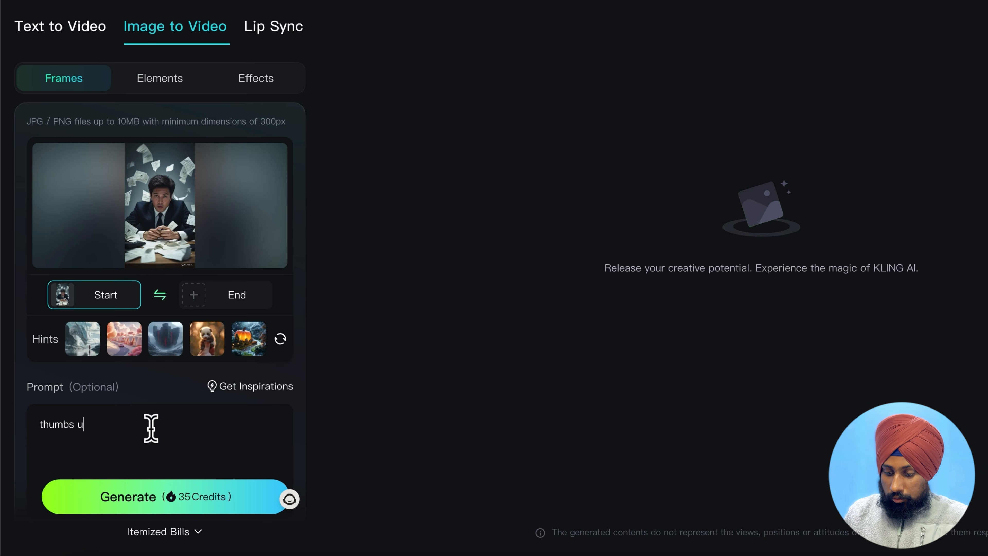
# Step: Complete the office worker's video prompt as "thumbs up to camera, looks confident" and generate the clip
pyautogui.write('p to camera, looks confident')
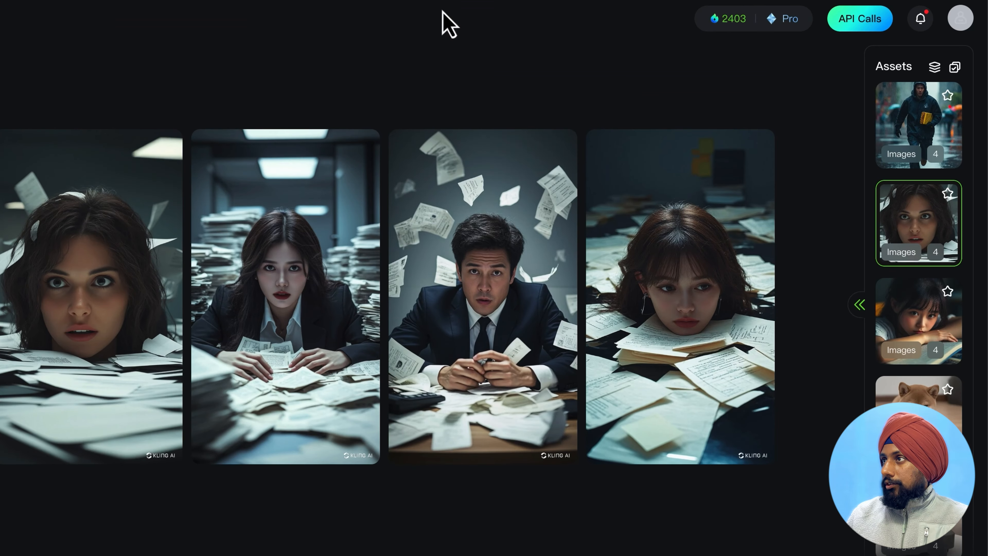
# Step: Bring the rainy street image of the delivery man in an orange jacket with a delivery backpack to life as a video start frame
pyautogui.click(919, 125)
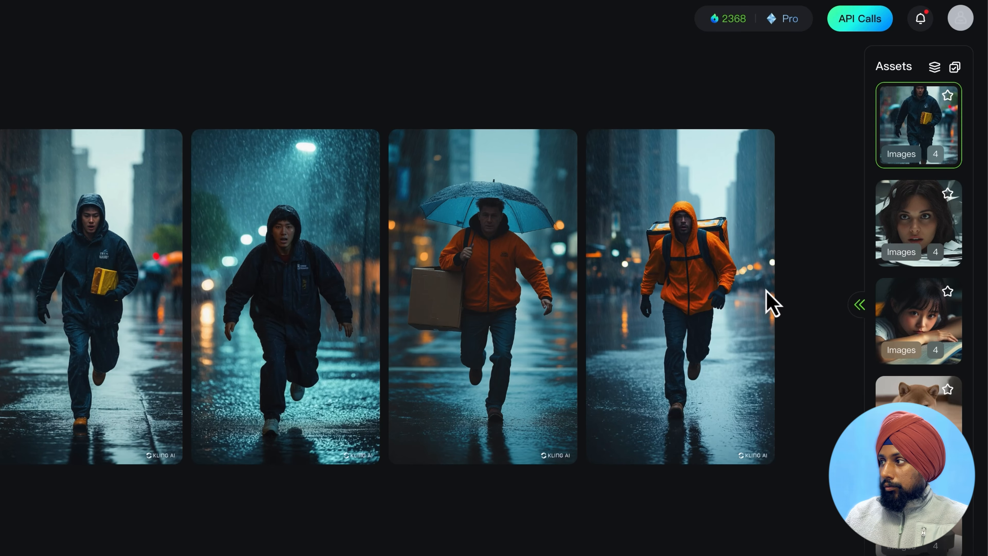
pyautogui.moveTo(700, 319)
pyautogui.click(639, 435)
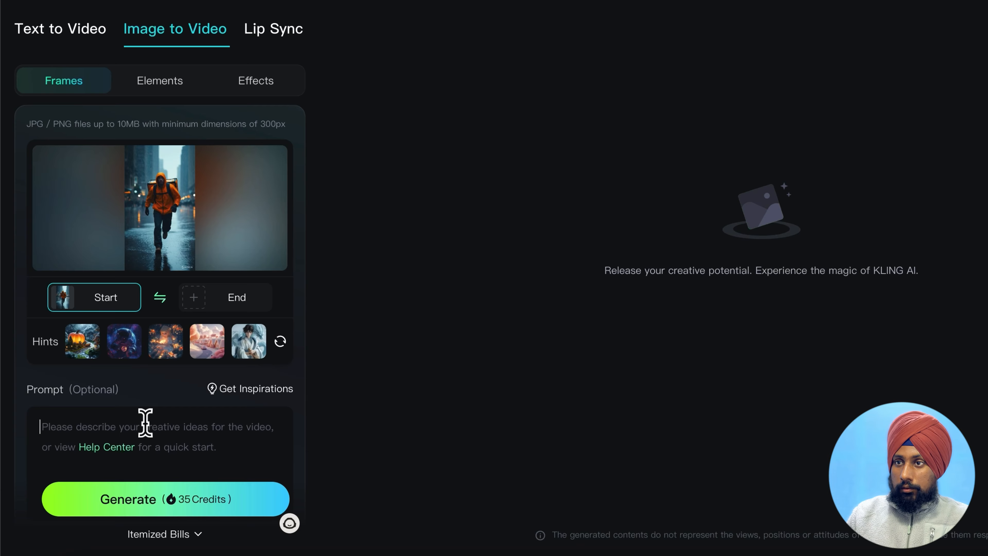
# Step: Enter "Stops and shows thumbs up, looks confident" as the delivery man's video prompt and generate the clip
pyautogui.click(144, 421)
pyautogui.write('Stops and shows thumbs up, looks confident')
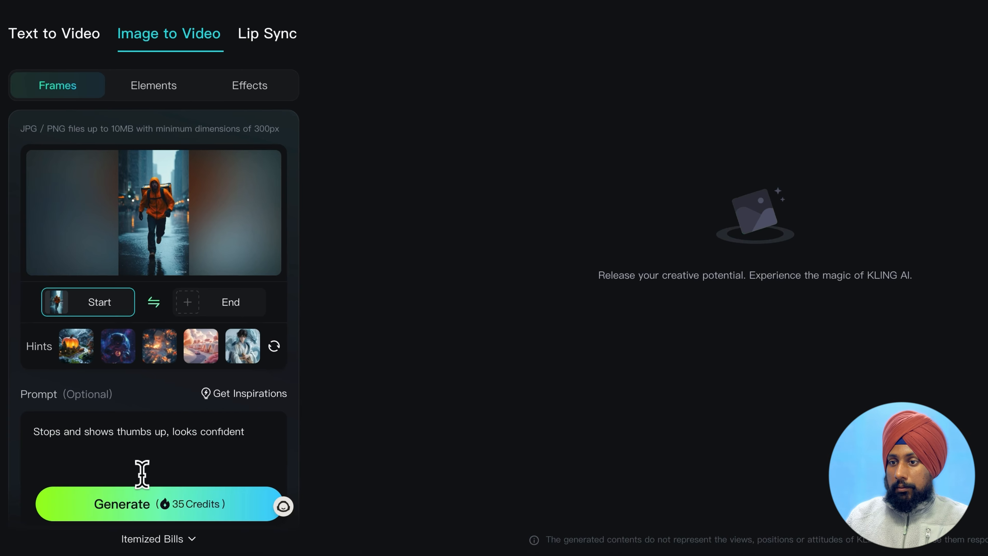
pyautogui.click(144, 498)
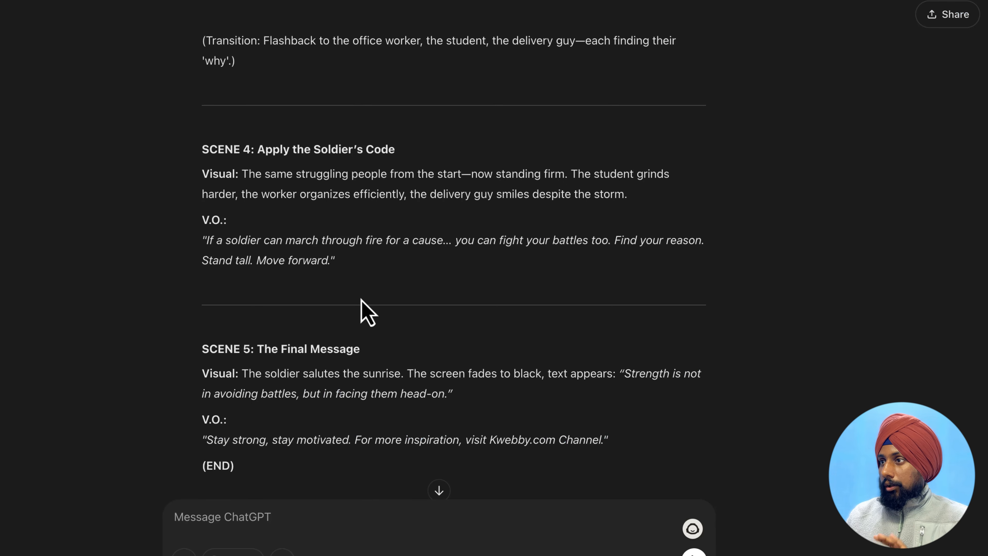
# Step: Review Scene 5 of the ChatGPT script and highlight its closing voice-over line
pyautogui.scroll(-5, 361, 301)
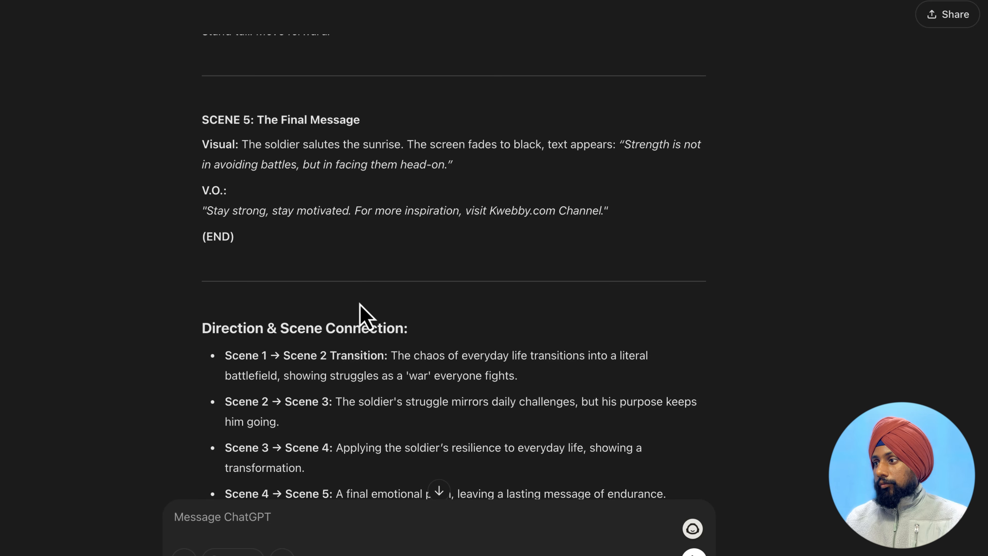
pyautogui.scroll(3, 307, 210)
pyautogui.scroll(-1, 275, 312)
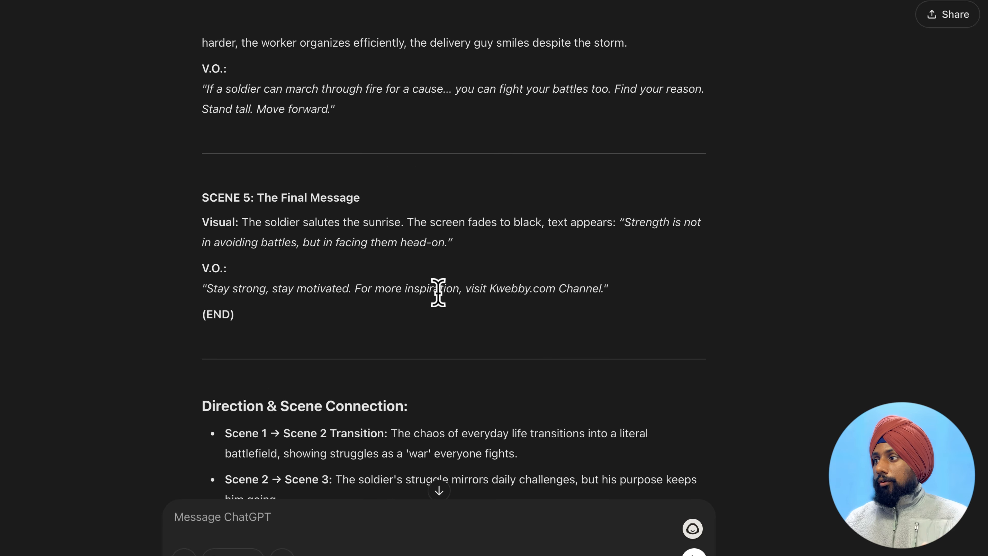
pyautogui.moveTo(603, 288); pyautogui.dragTo(355, 288)
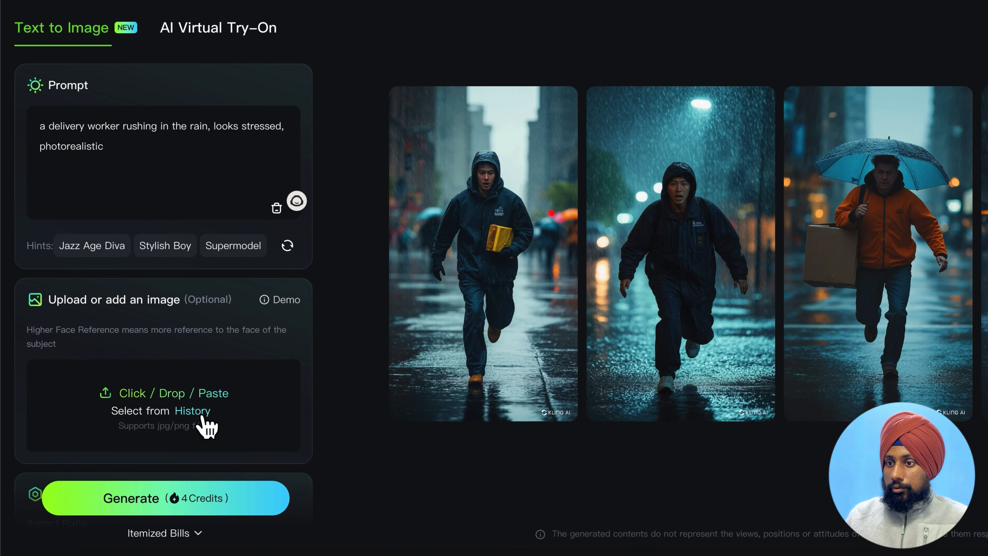
pyautogui.click(202, 414)
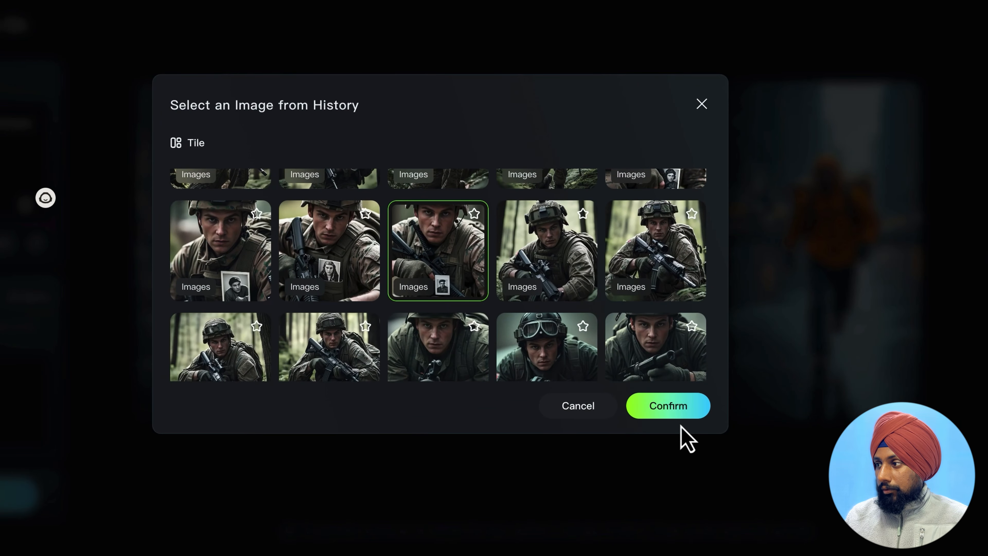
pyautogui.click(680, 412)
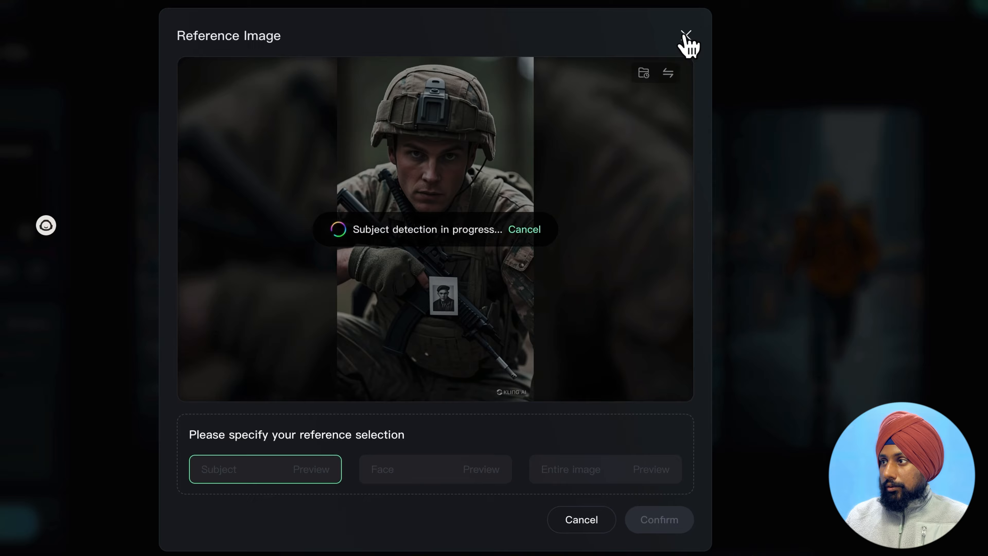
pyautogui.click(686, 37)
# Step: Add the history image of the helmeted soldier holding a small portrait photo as the reference image, using the Subject selection
pyautogui.scroll(-3, 196, 477)
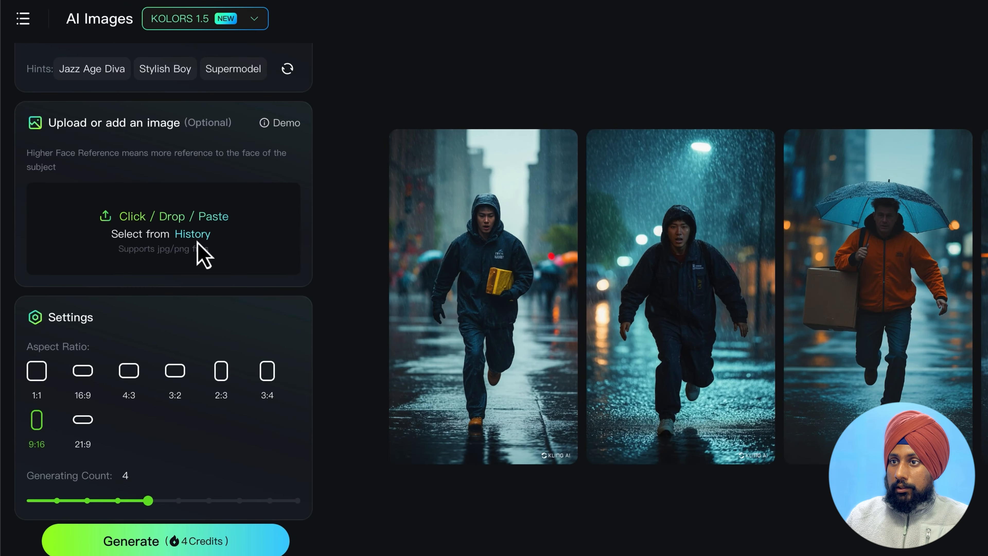
pyautogui.click(195, 235)
pyautogui.click(613, 450)
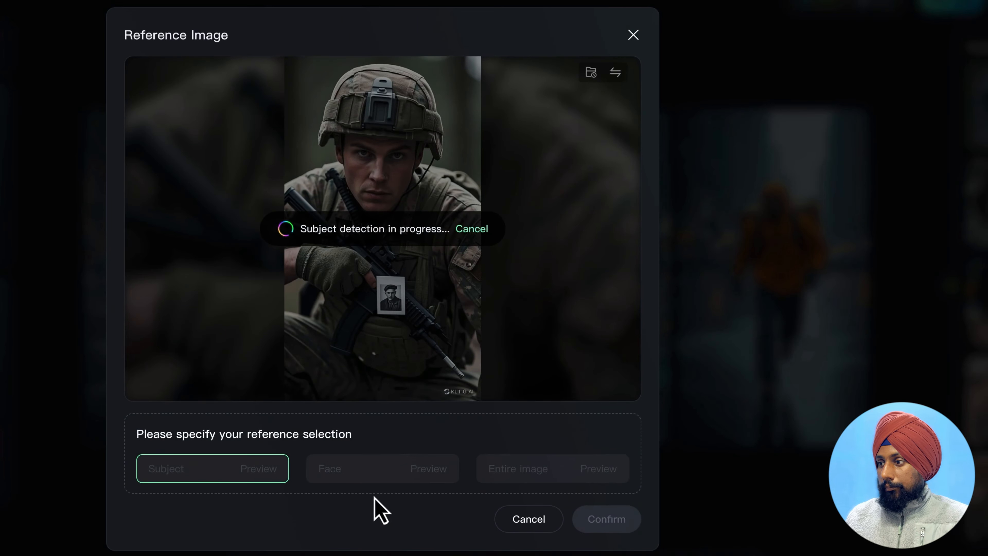
pyautogui.click(369, 471)
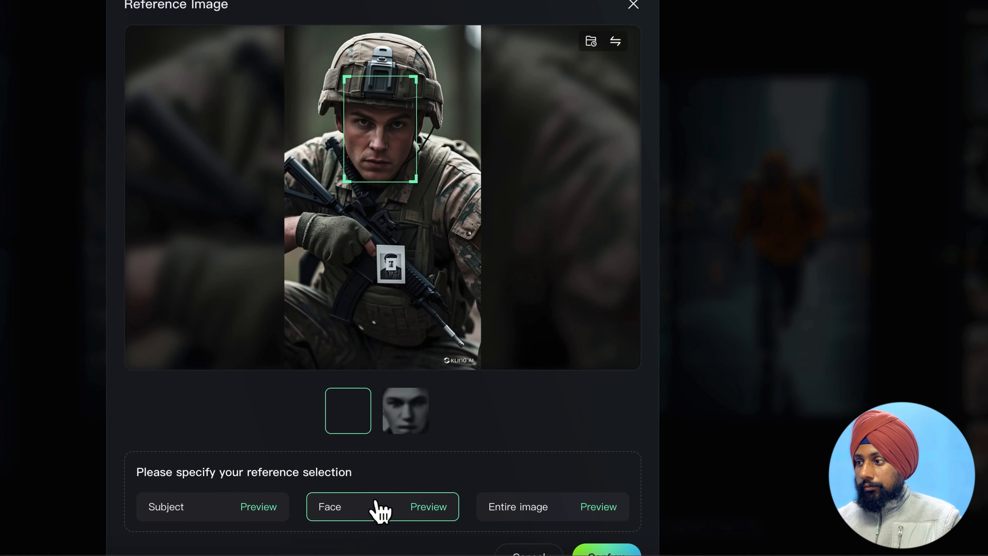
pyautogui.scroll(-2, 375, 535)
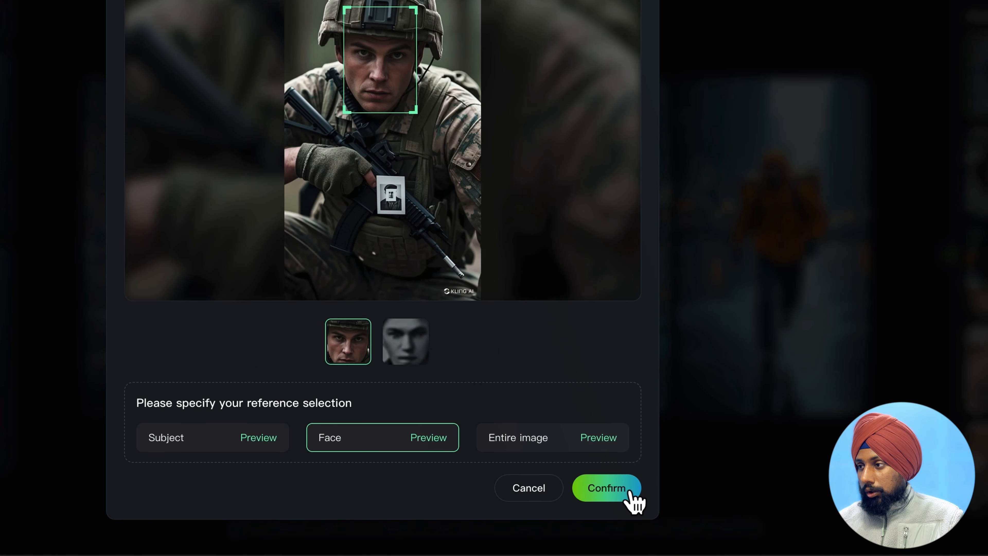
pyautogui.click(223, 436)
pyautogui.click(612, 489)
# Step: Enter "The soldier salutes the sunrise. pic from back, show sunrise, above mountain" as the image prompt and generate the images
pyautogui.scroll(5, 194, 272)
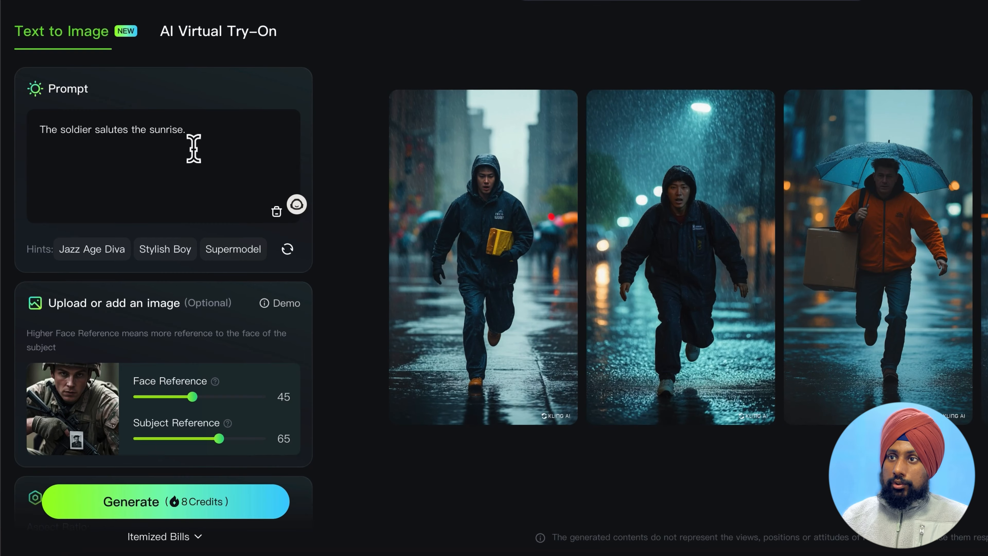
pyautogui.write('back, show sunrise, above mountain')
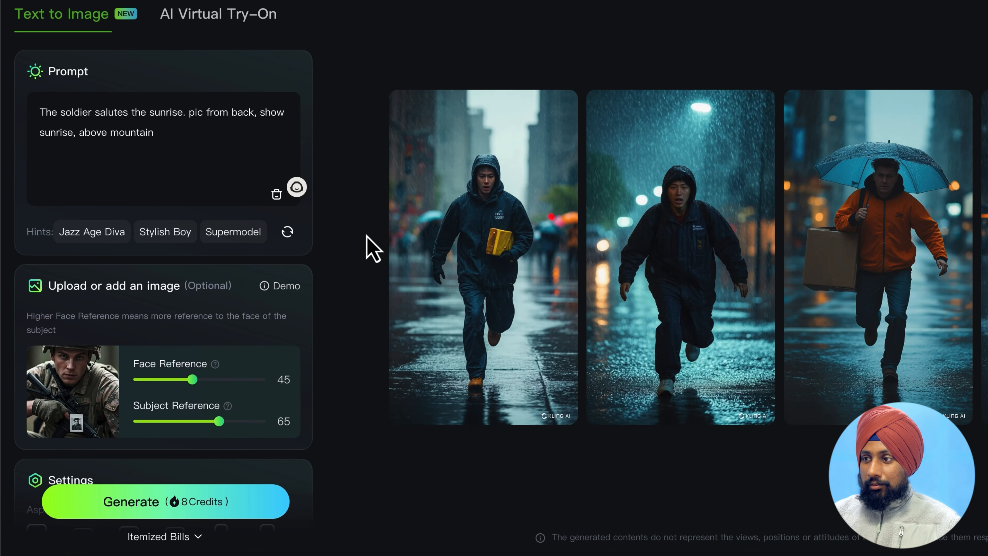
pyautogui.click(166, 501)
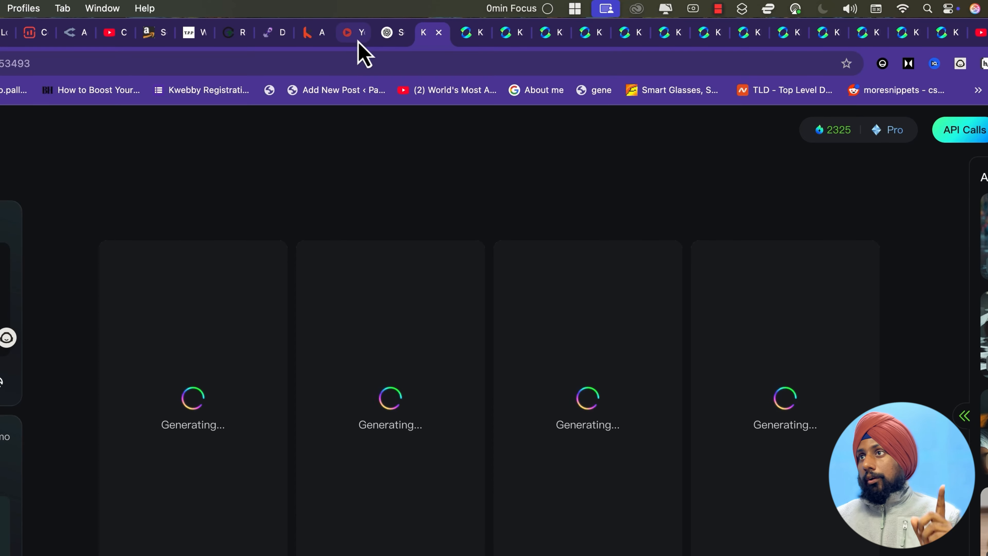
# Step: Switch to the fal.ai model gallery, filter it by Image to Video and open the kling-video/v1.6/pro/image-to-video model
pyautogui.click(354, 40)
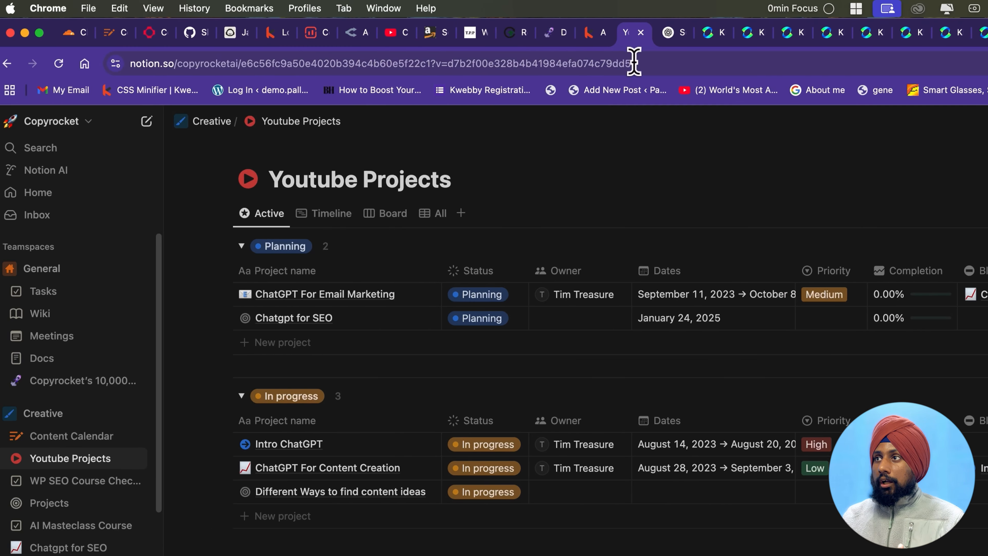
pyautogui.click(353, 63)
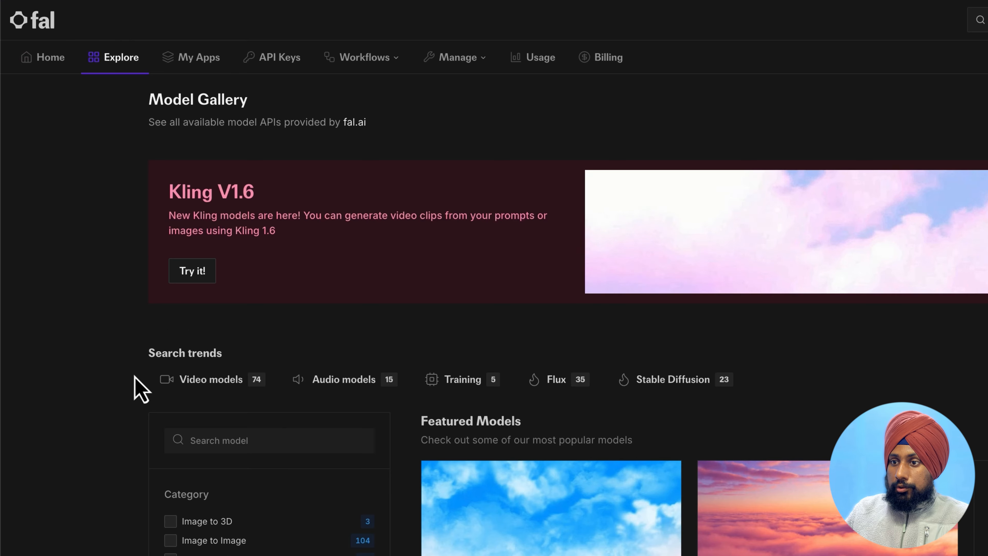
pyautogui.scroll(-5, 298, 347)
pyautogui.click(213, 287)
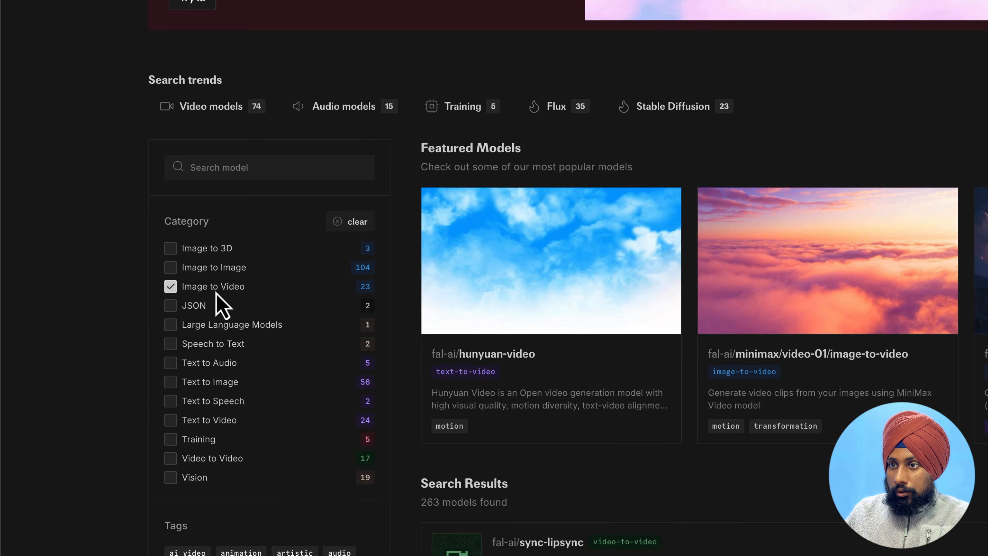
pyautogui.scroll(-5, 680, 313)
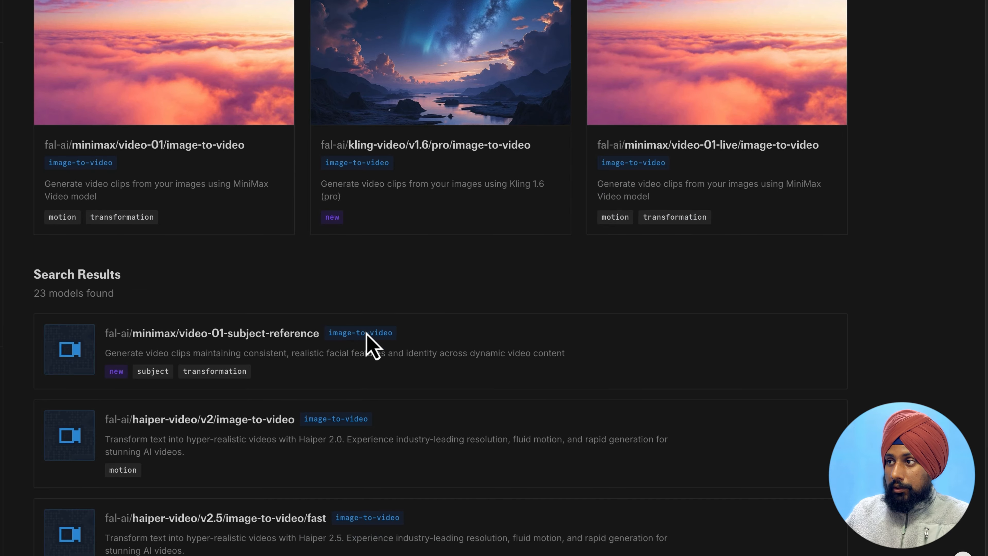
pyautogui.scroll(2, 366, 333)
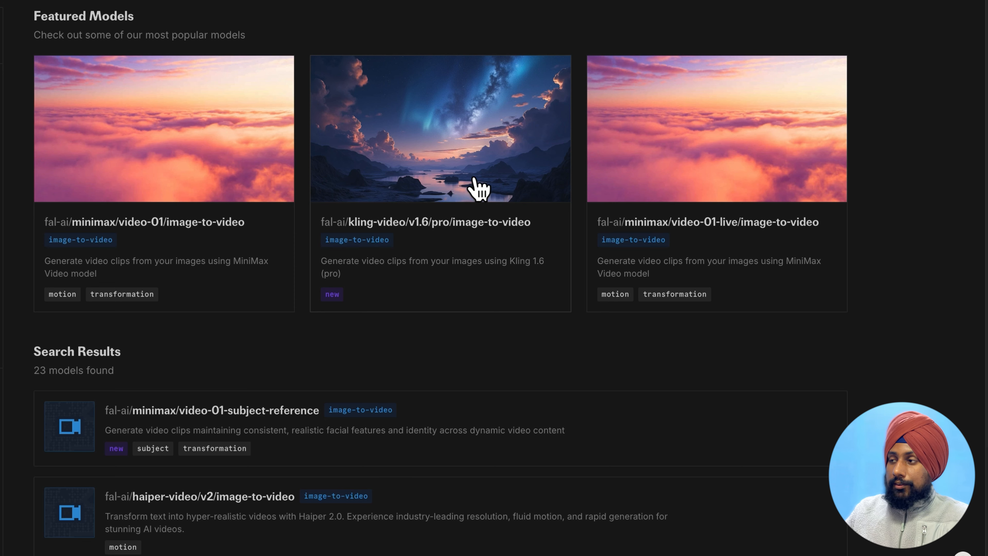
pyautogui.click(463, 212)
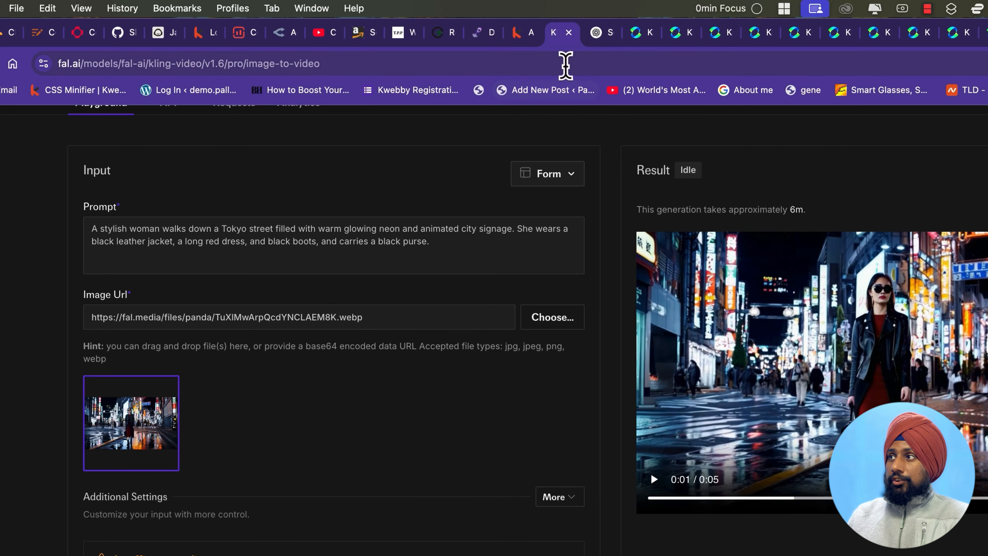
# Step: Return to Kling AI and bring the second sunrise image of the saluting soldier to life as a video start frame
pyautogui.click(633, 38)
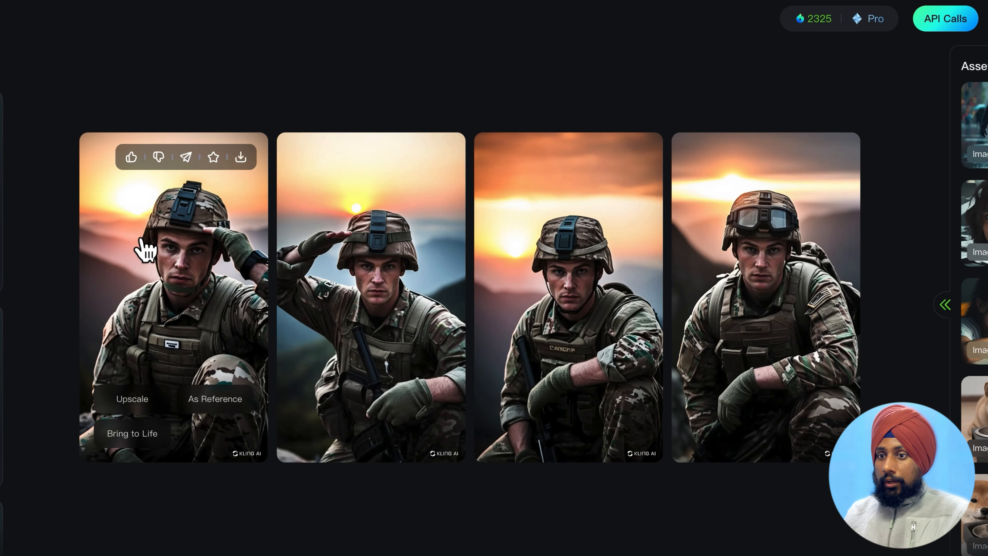
pyautogui.moveTo(380, 273)
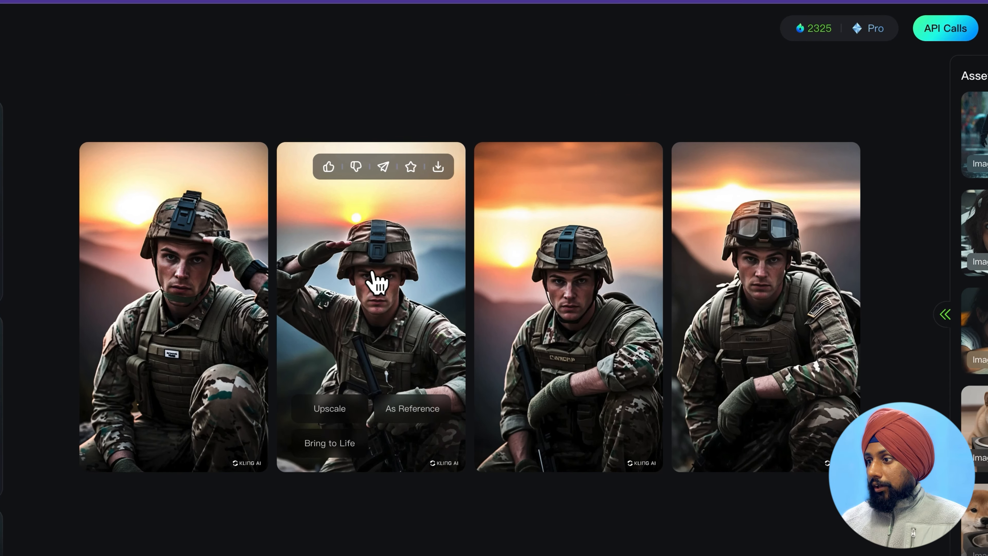
pyautogui.click(330, 433)
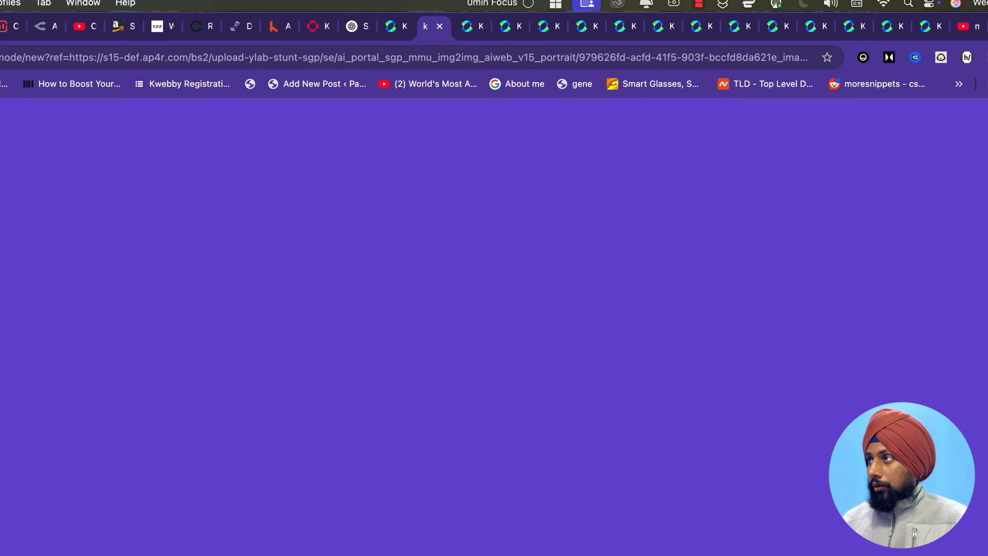
pyautogui.press('super+w')
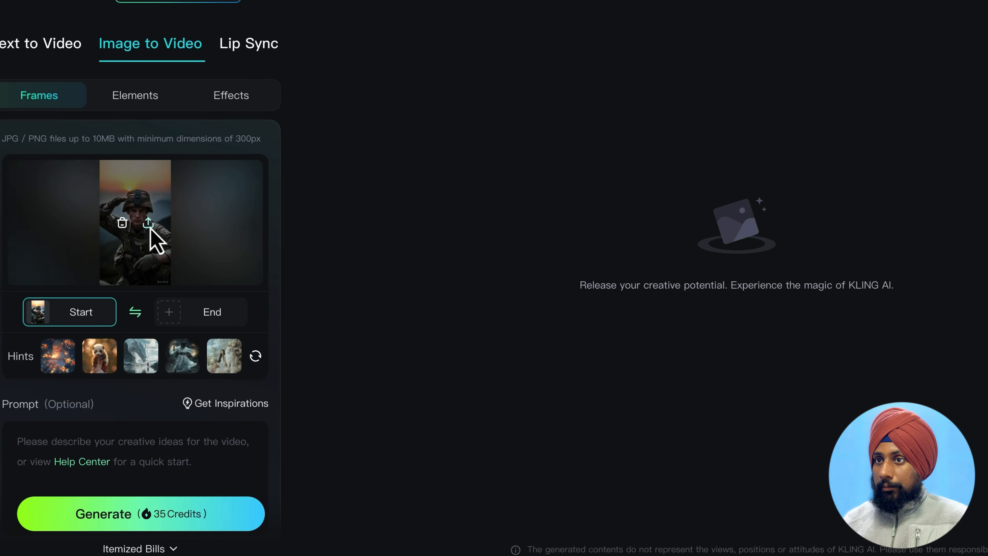
# Step: Enter "The soldier turn back and salutes the sunrise" as the video prompt and generate the clip
pyautogui.scroll(-4, 154, 214)
pyautogui.click(267, 319)
pyautogui.write('The soldier salutes the sunrise')
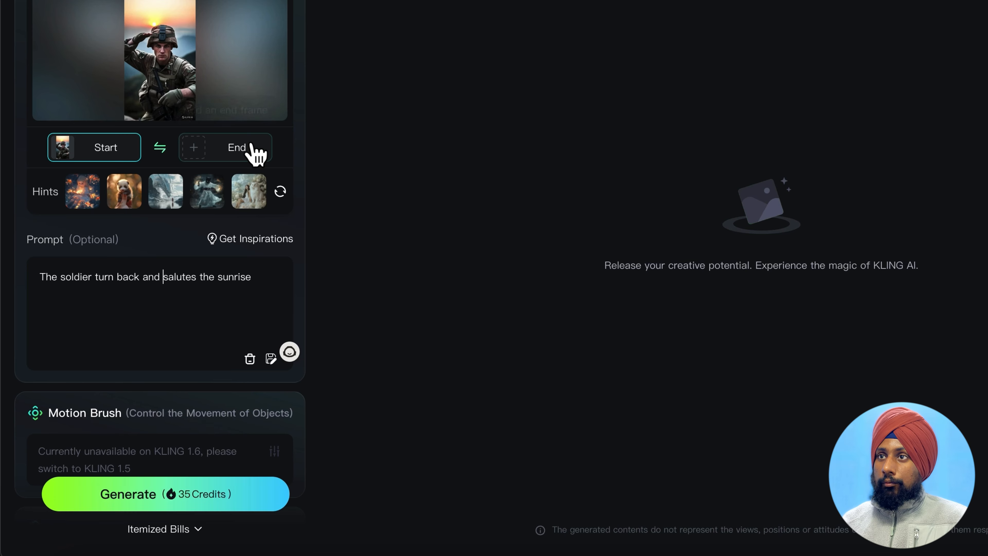
pyautogui.click(258, 500)
# Step: Load the ElevenLabs website in place of the Kling AI soldier image page
pyautogui.click(503, 38)
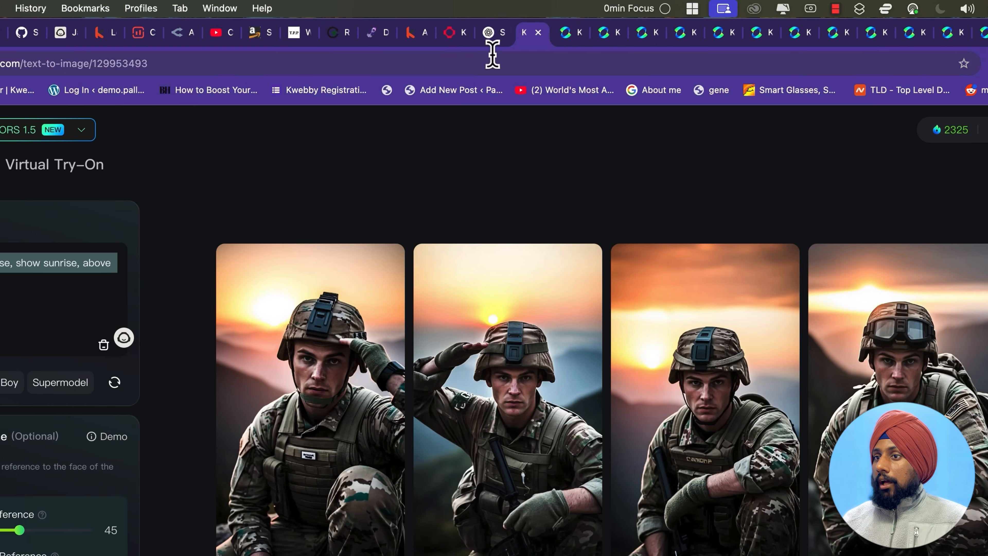
pyautogui.click(467, 55)
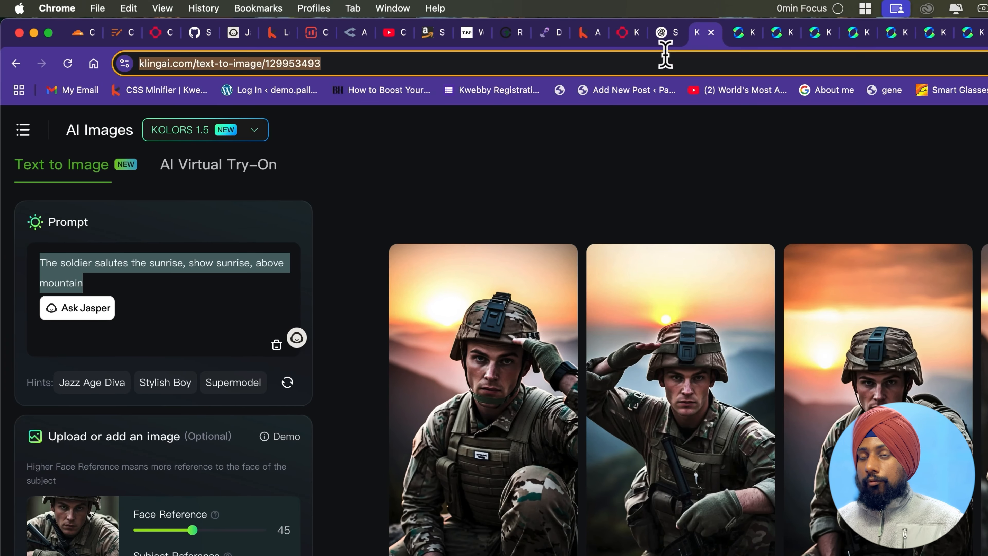
pyautogui.write('elevenlabs.')
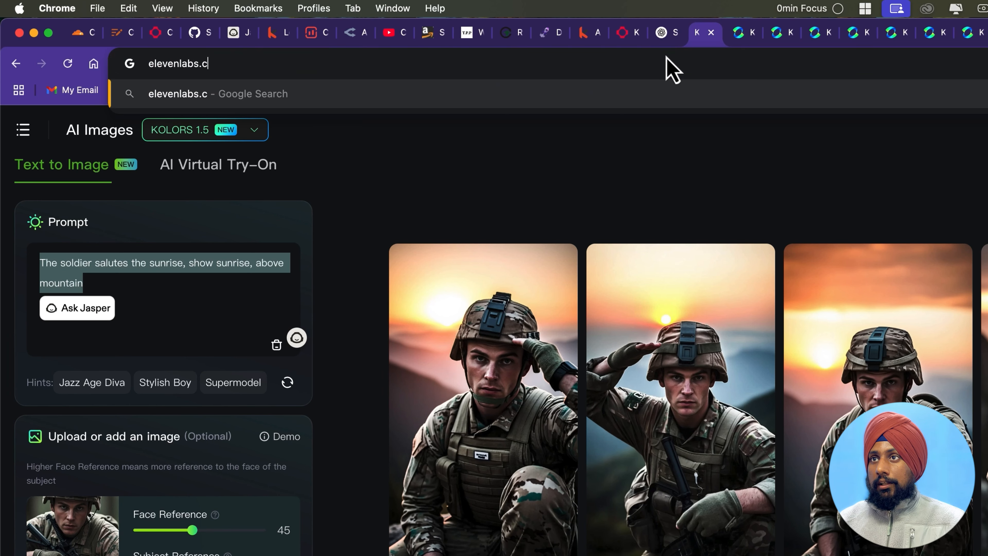
pyautogui.press('Return')
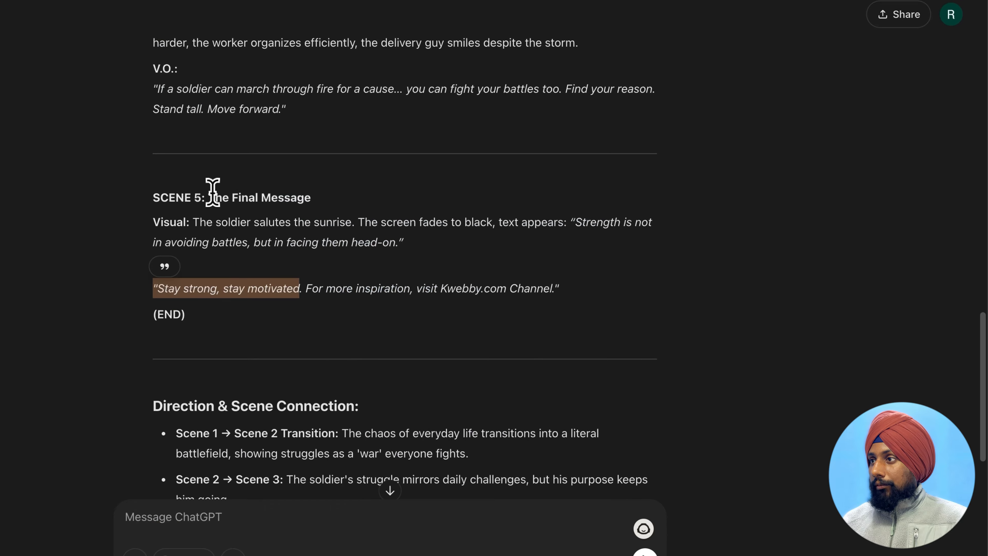
# Step: Bring the ChatGPT script back to Scene 1, and open the Text to Speech tool in ElevenLabs
pyautogui.scroll(15, 213, 192)
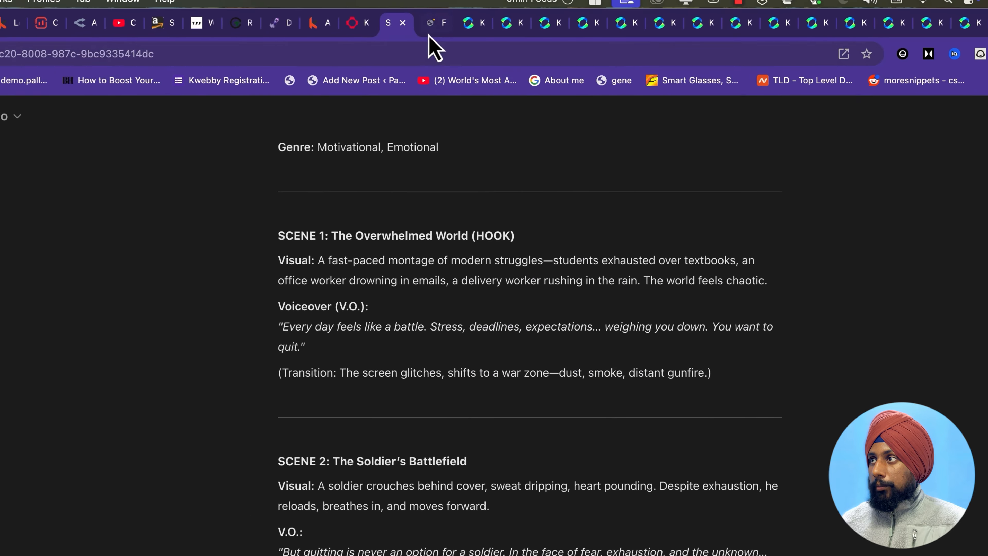
pyautogui.click(430, 28)
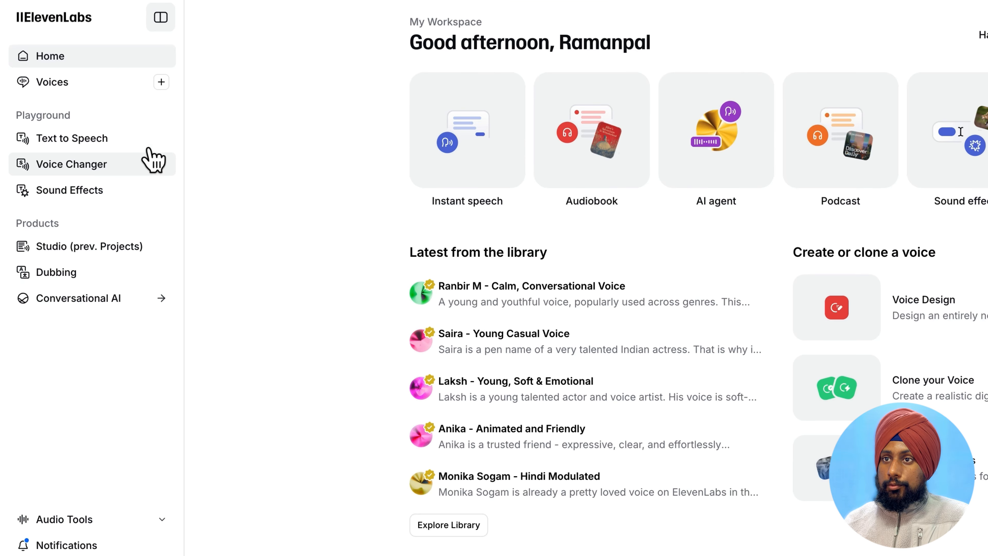
pyautogui.click(148, 148)
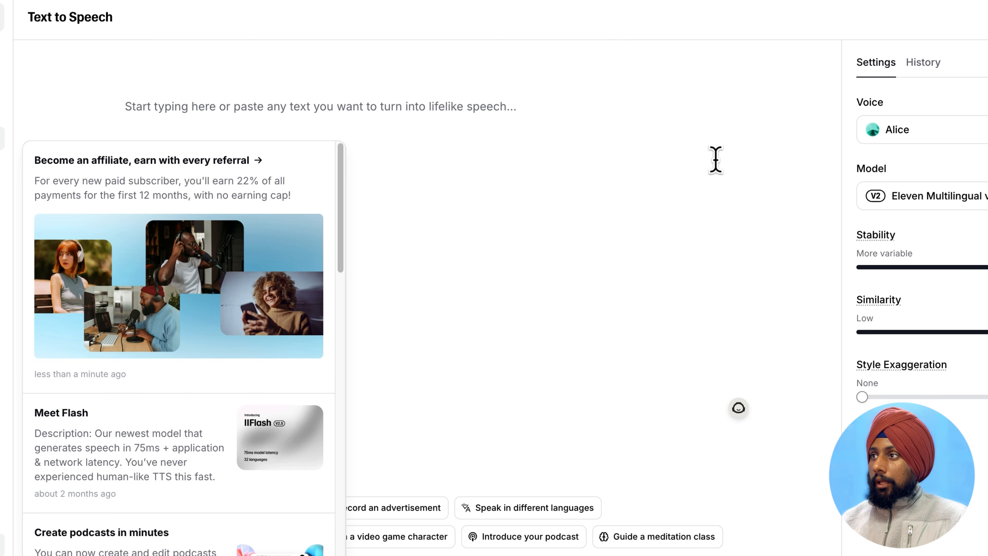
pyautogui.click(532, 107)
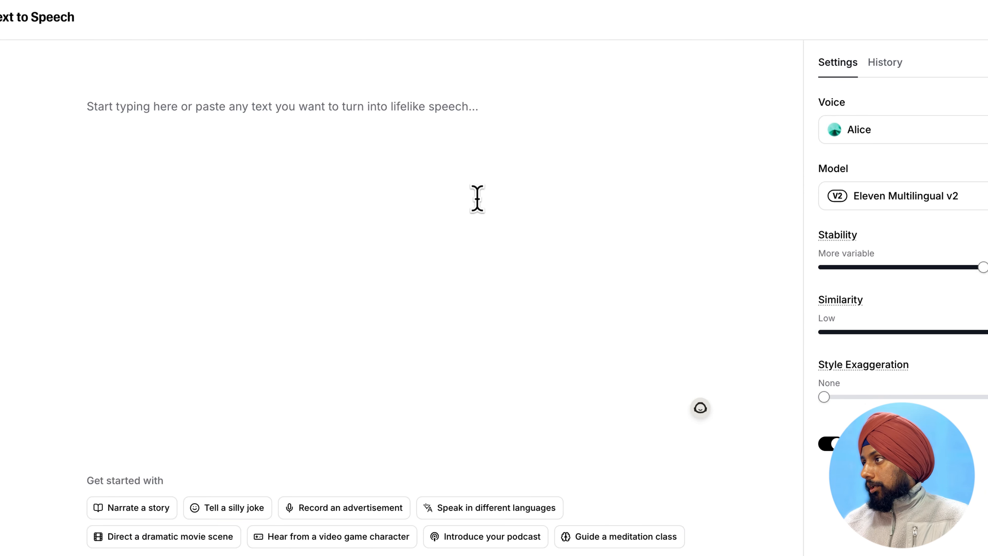
# Step: Search the voices for "motivation" and preview the mature young African male voice
pyautogui.click(932, 134)
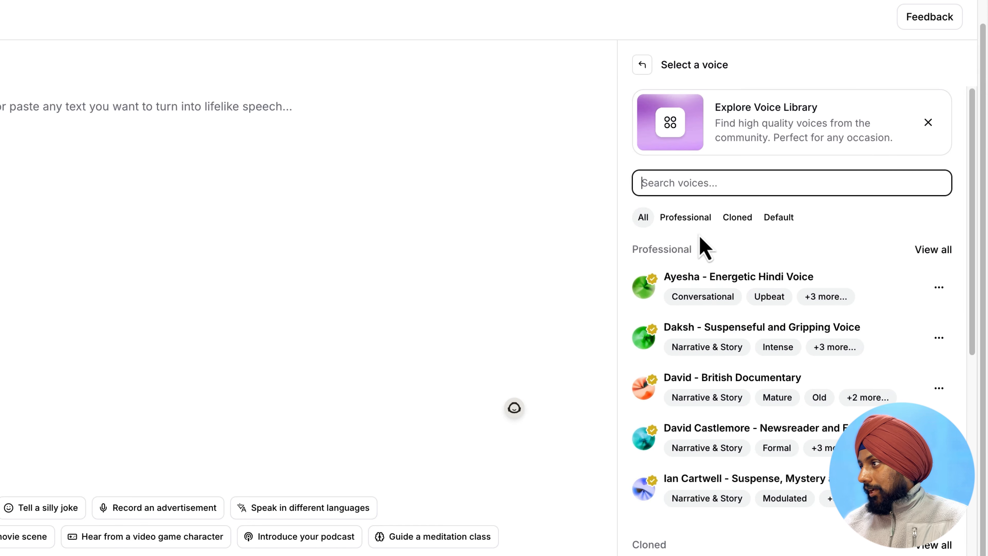
pyautogui.write('mot')
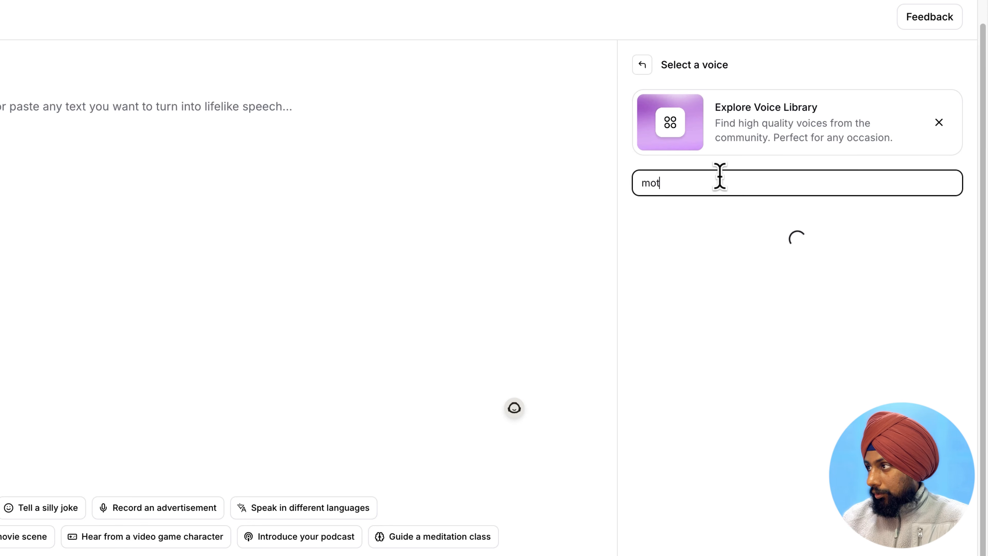
pyautogui.write('ivation')
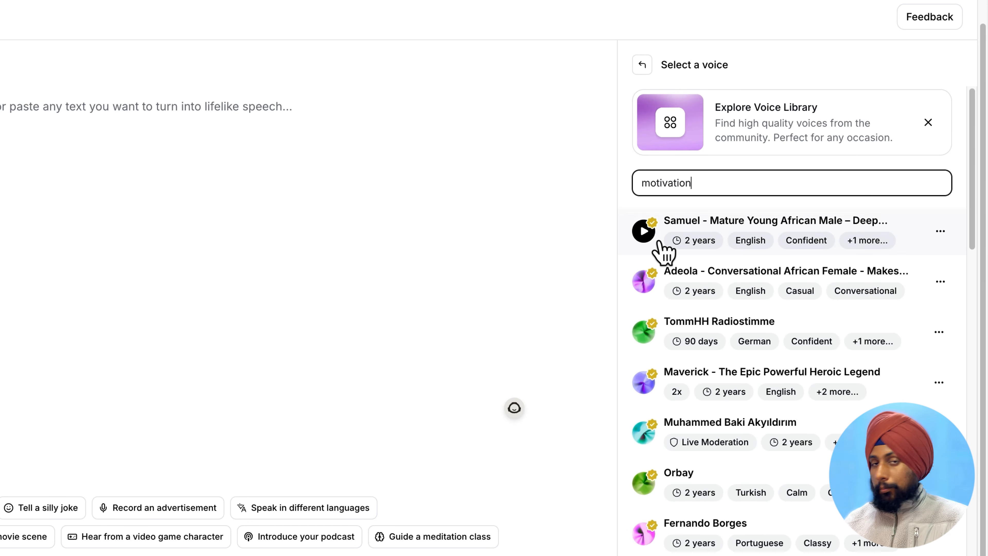
pyautogui.click(644, 231)
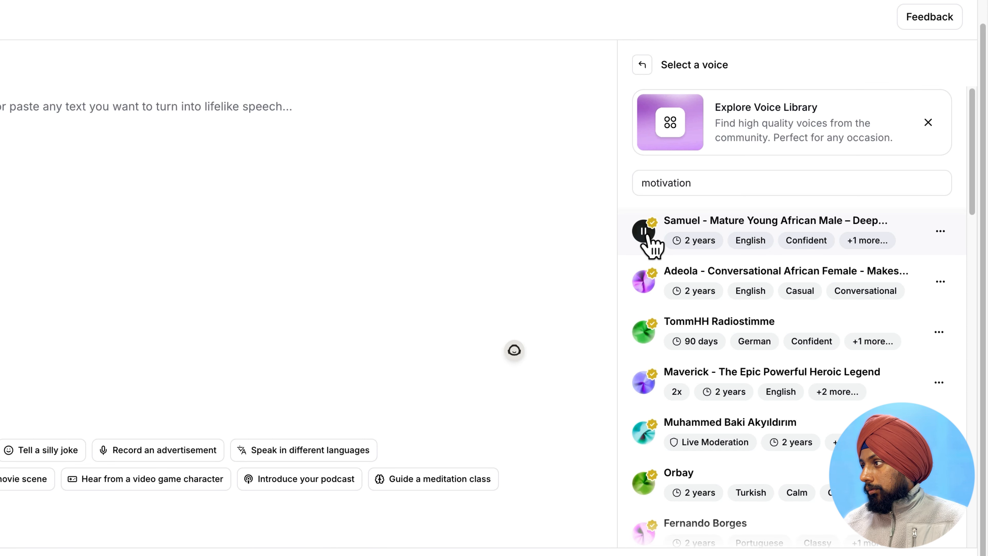
# Step: Browse the remaining "motivation" voice results and the trending voices in the Voice Library for a suitable narrator
pyautogui.click(644, 231)
pyautogui.scroll(-3, 648, 300)
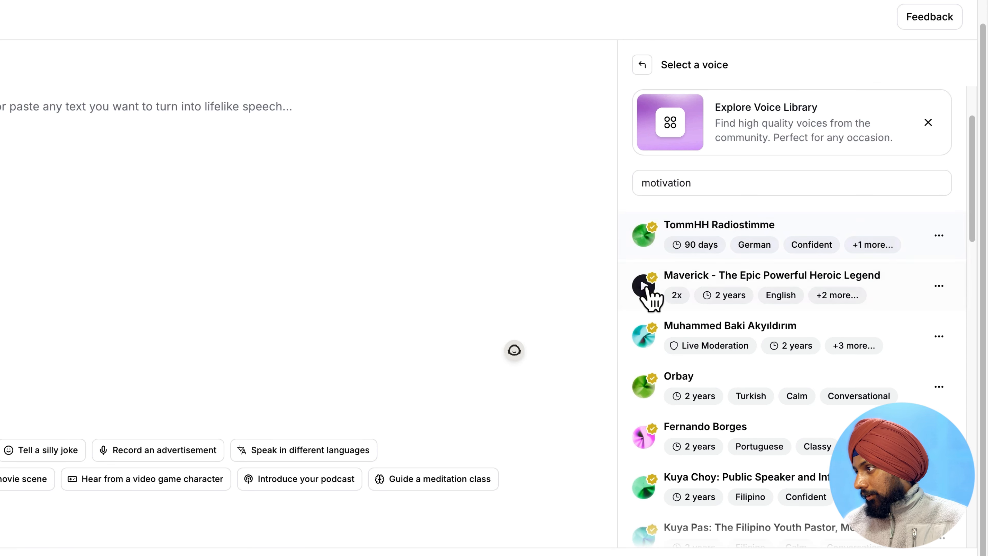
pyautogui.scroll(-4, 648, 298)
pyautogui.scroll(7, 653, 294)
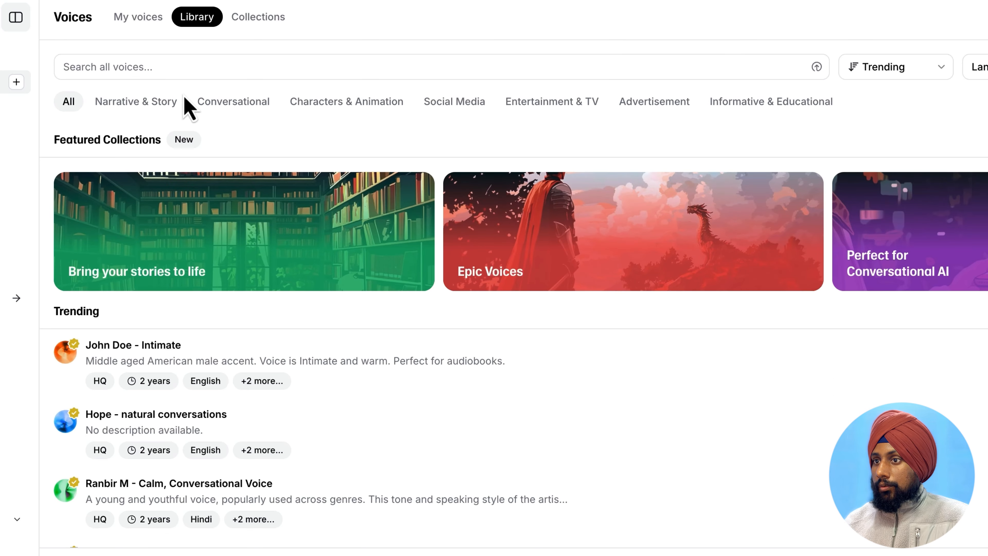
pyautogui.scroll(-1, 218, 306)
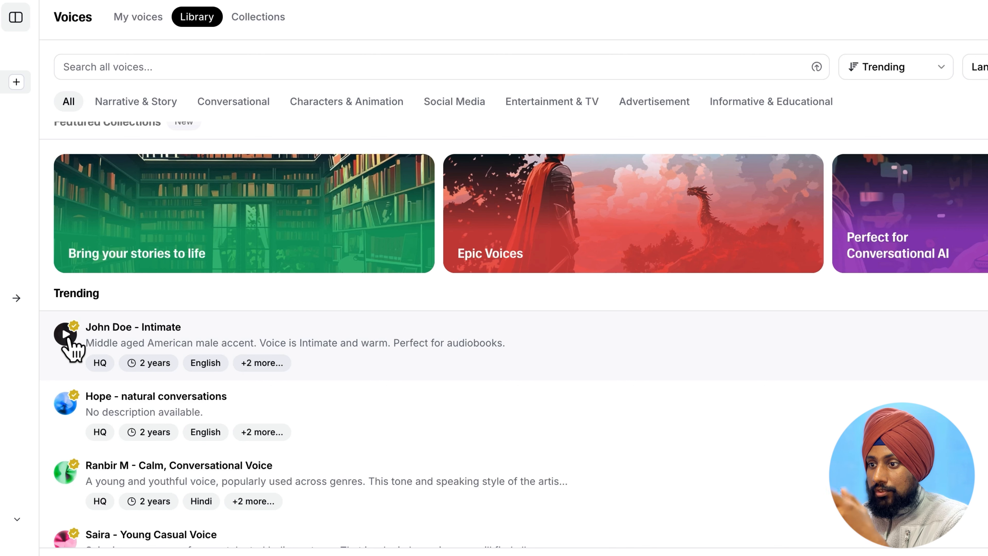
pyautogui.scroll(-4, 72, 343)
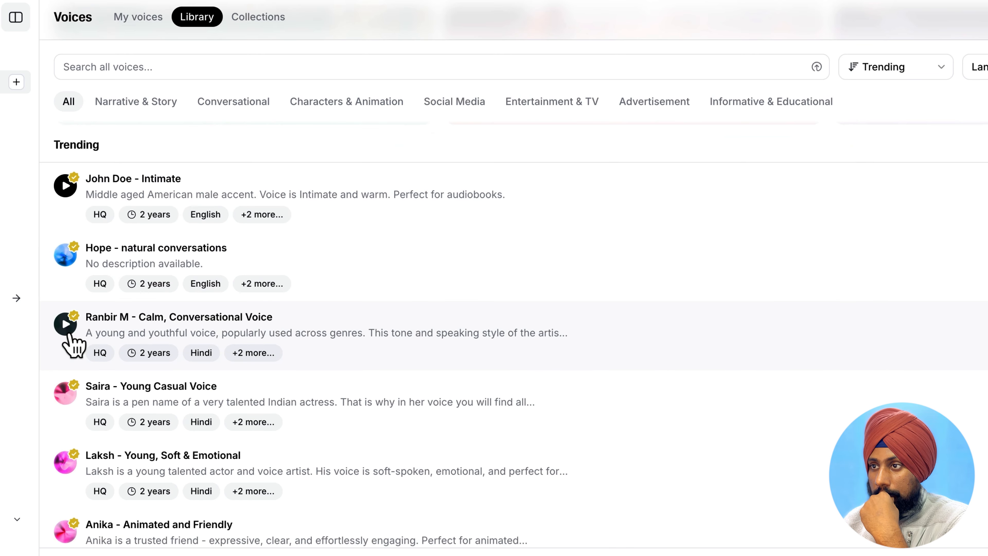
pyautogui.scroll(-5, 79, 296)
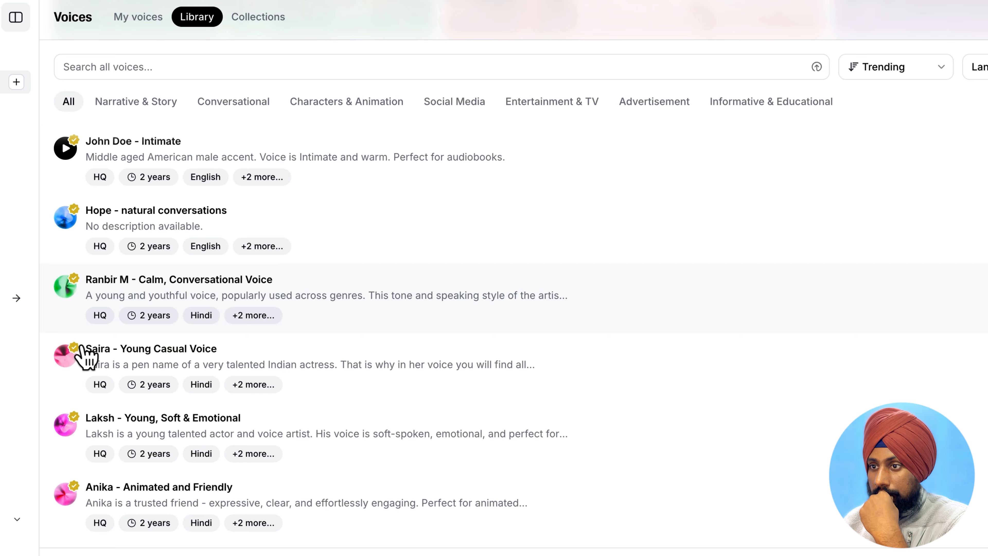
pyautogui.scroll(-4, 62, 386)
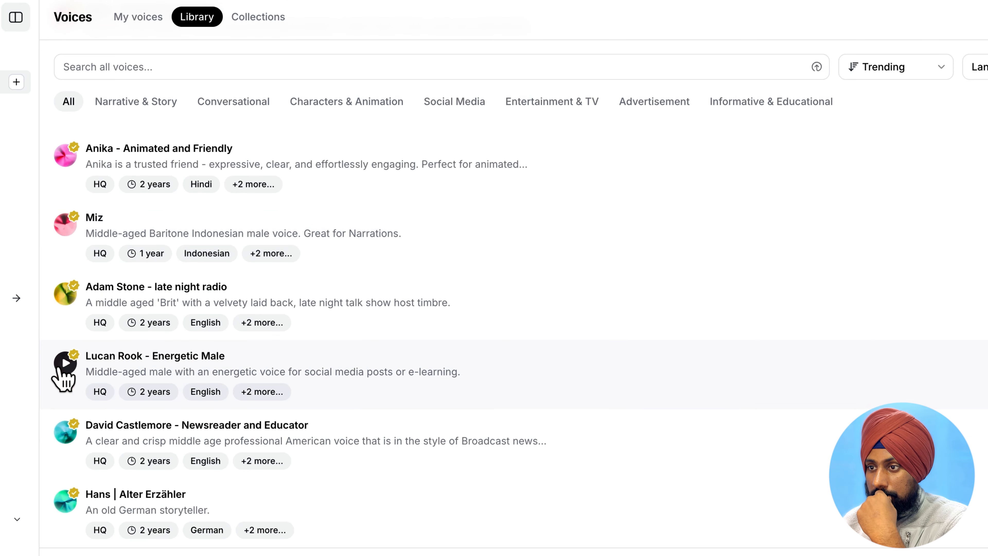
# Step: Search the Voice Library for "deep" and preview the Soothing Narrator voice
pyautogui.click(200, 67)
pyautogui.write('deep')
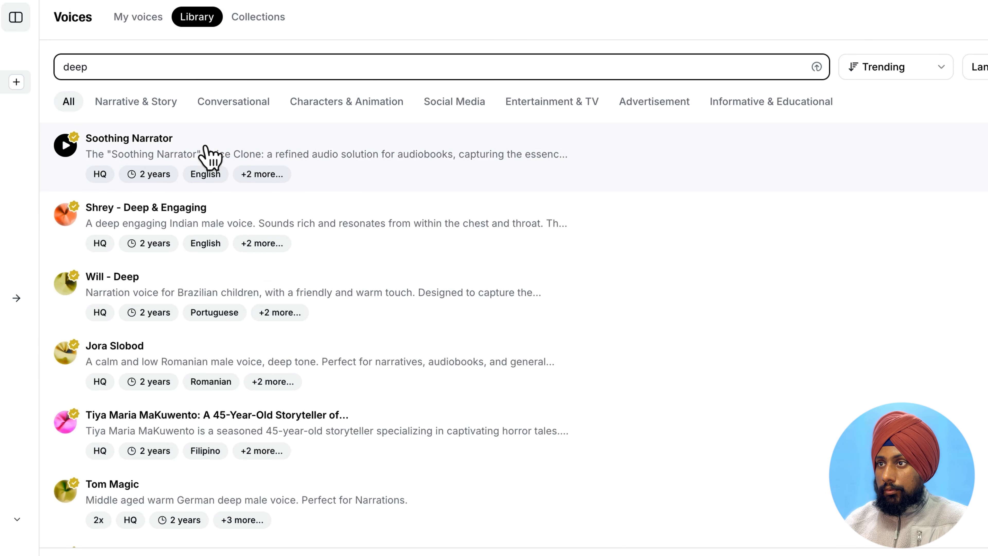
pyautogui.click(70, 152)
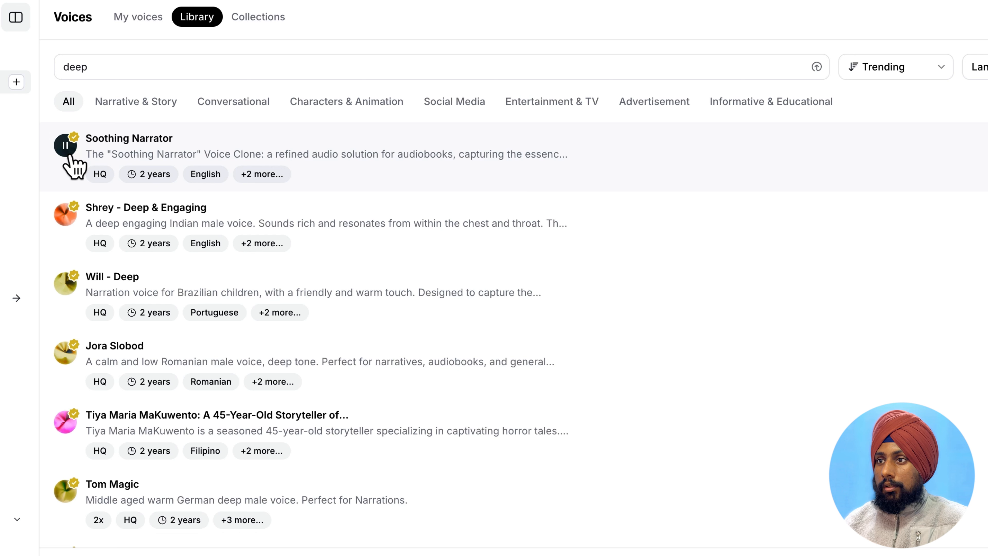
pyautogui.click(69, 151)
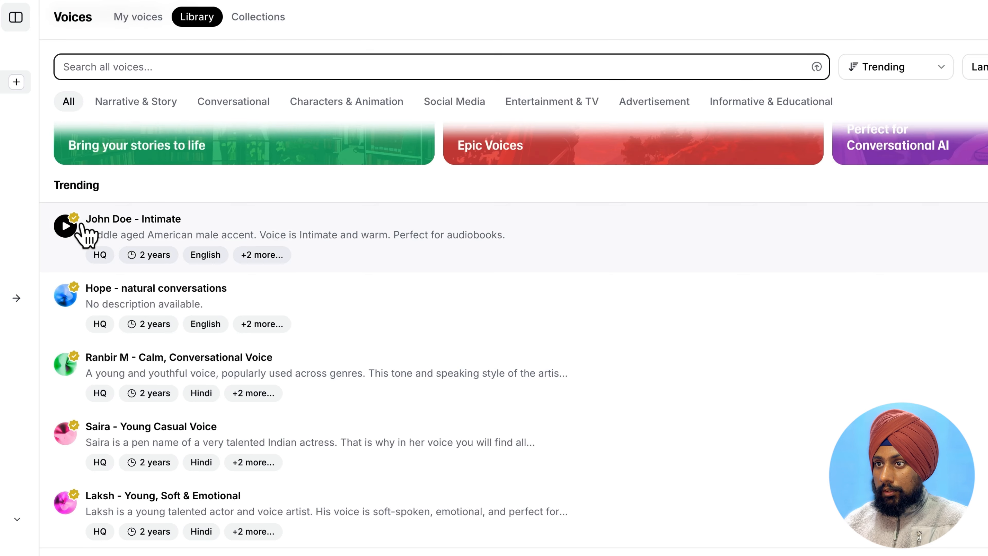
# Step: Clear the library search, preview the intimate American male voice meant for audiobooks, and add it to the saved voices
pyautogui.click(67, 227)
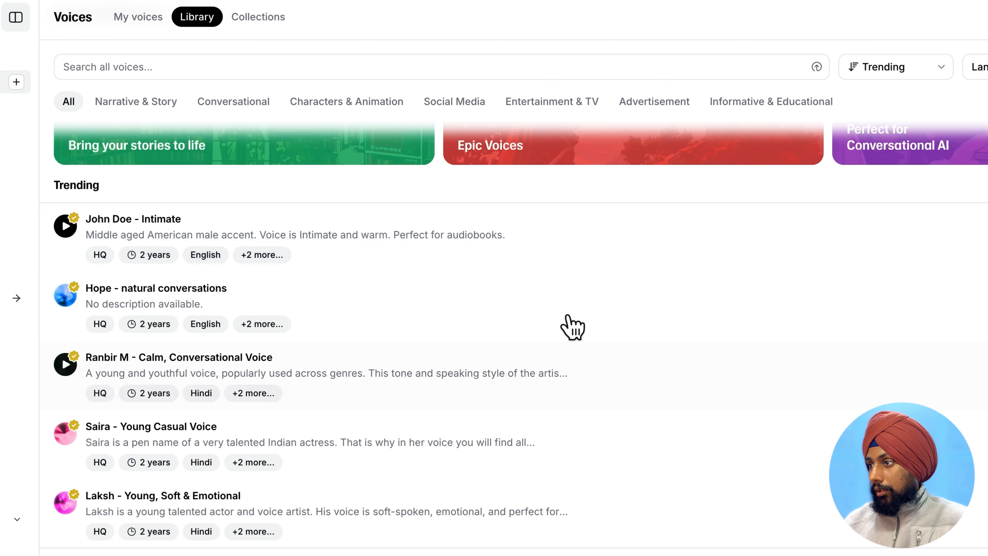
pyautogui.hscroll(5, 473, 216)
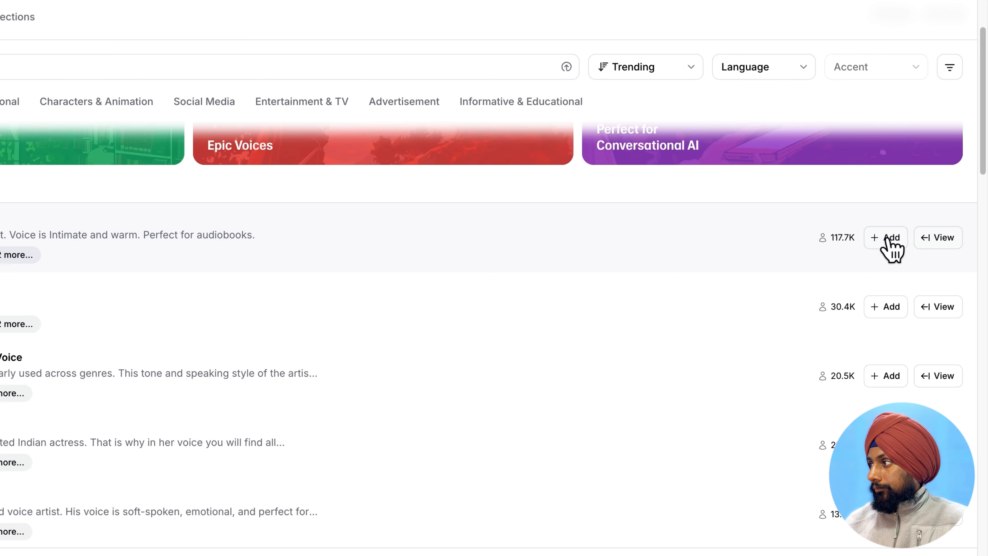
pyautogui.click(890, 238)
pyautogui.hscroll(-8, 803, 262)
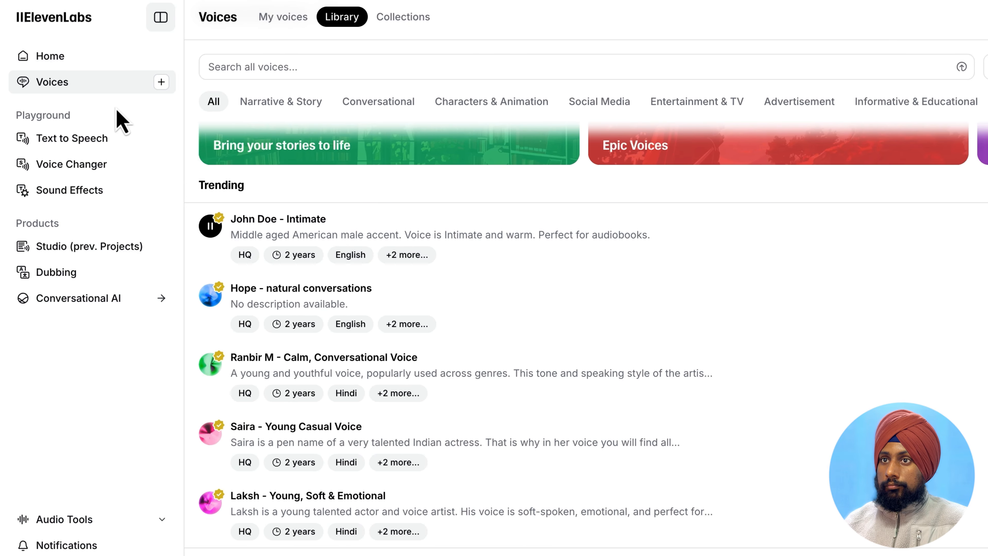
# Step: Return to Text to Speech, preview the deep American narration voice Brian among the default voices, and select it
pyautogui.click(104, 140)
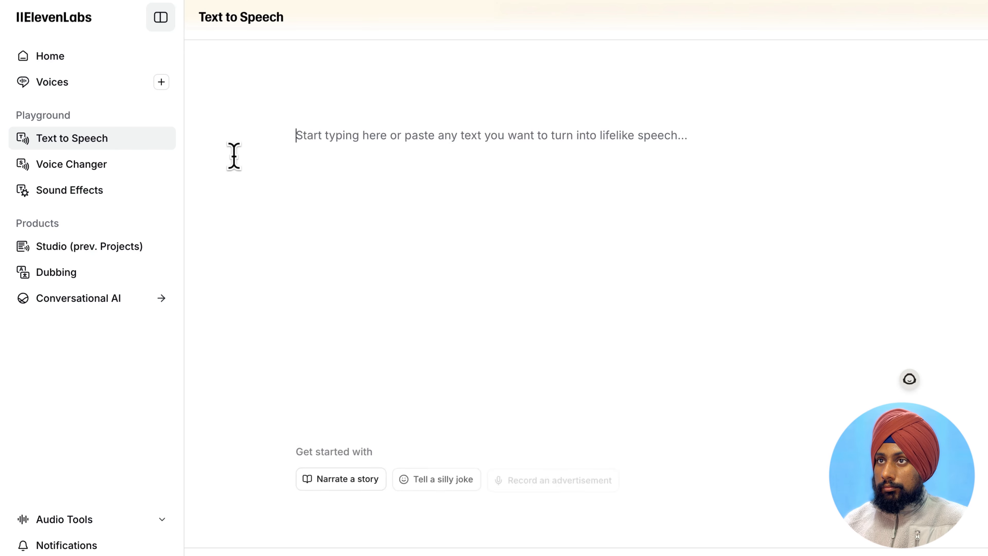
pyautogui.click(818, 78)
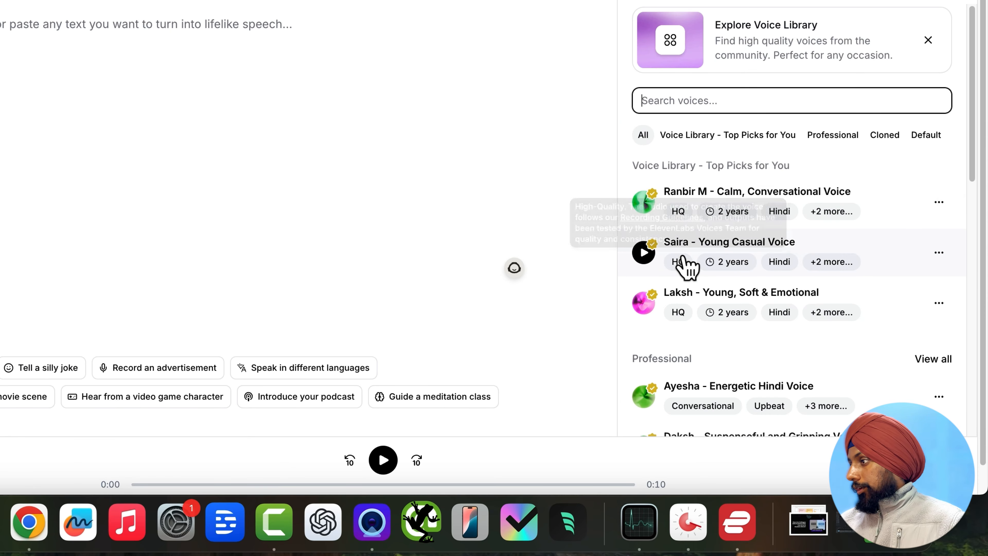
pyautogui.scroll(-1, 802, 226)
pyautogui.scroll(-1, 691, 225)
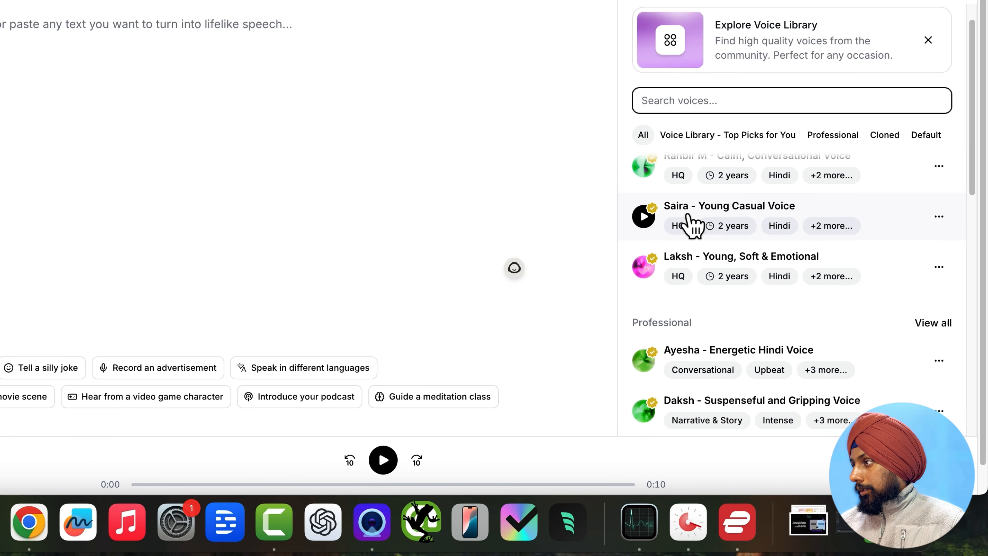
pyautogui.click(737, 149)
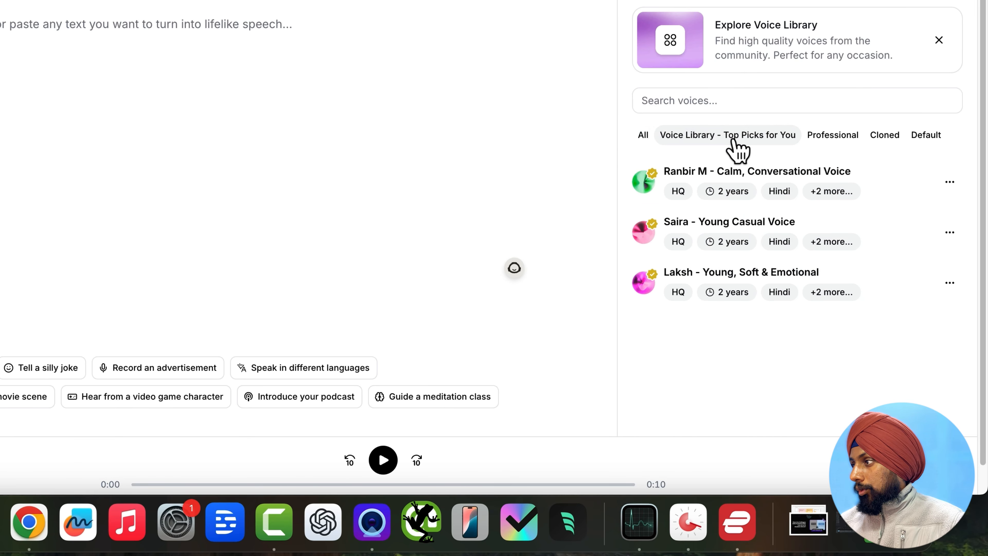
pyautogui.click(737, 149)
pyautogui.scroll(-8, 689, 313)
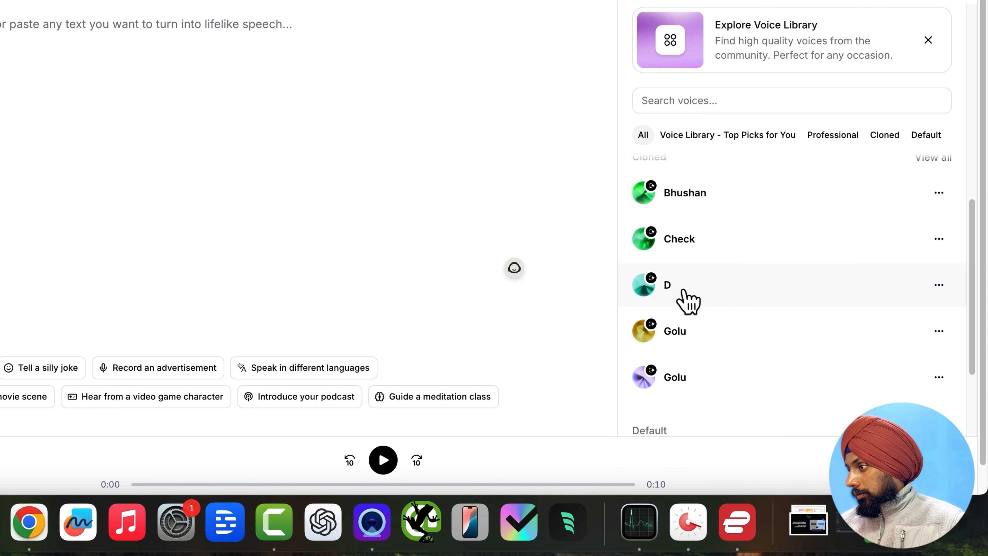
pyautogui.scroll(-6, 677, 334)
pyautogui.click(646, 366)
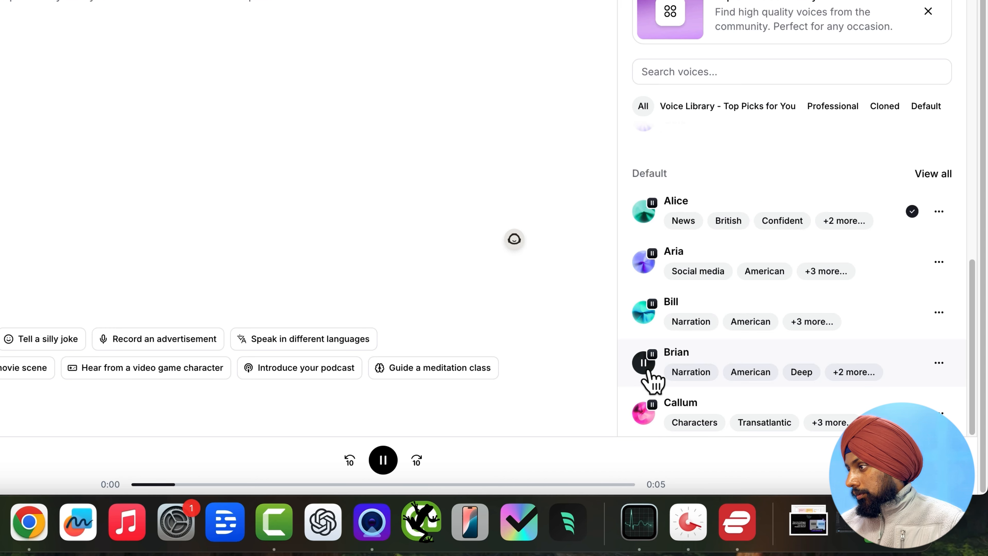
pyautogui.click(719, 372)
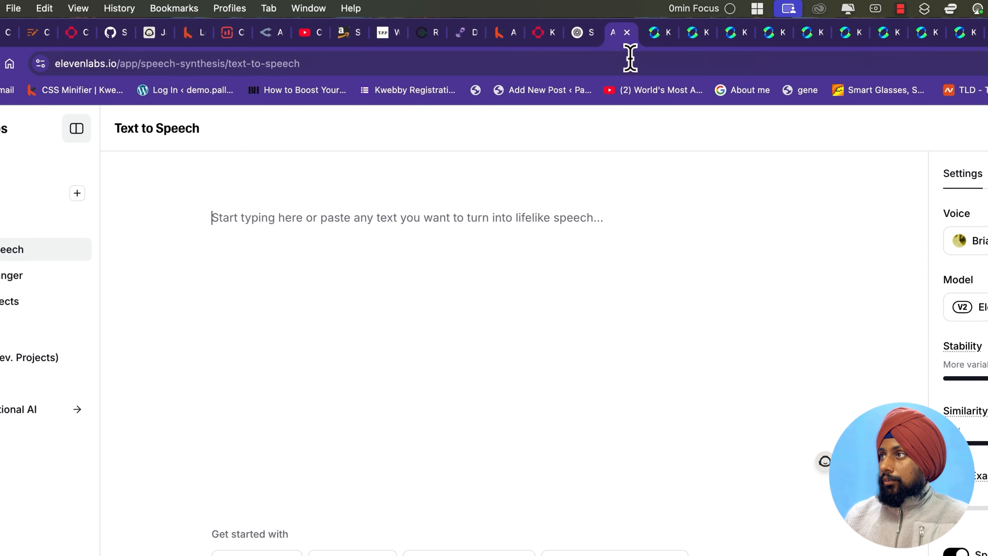
# Step: Copy the Scene 1 voiceover from the ChatGPT script into the Text to Speech box, ending with a new line
pyautogui.click(629, 31)
pyautogui.scroll(5, 485, 438)
pyautogui.scroll(-5, 532, 402)
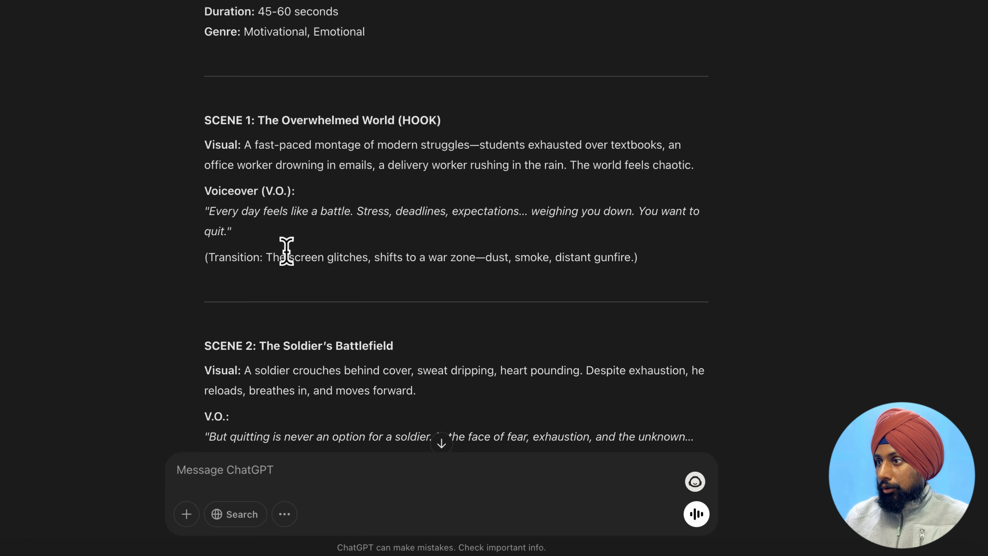
pyautogui.moveTo(209, 211); pyautogui.dragTo(229, 227)
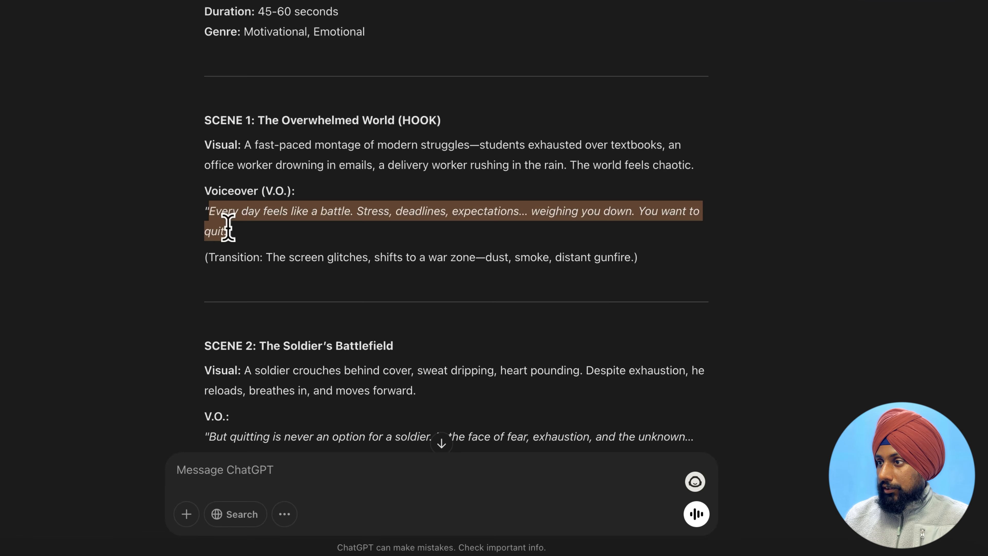
pyautogui.press('super+c')
pyautogui.hotkey('ctrl', 'Tab')
pyautogui.press('super+v')
pyautogui.press('Return')
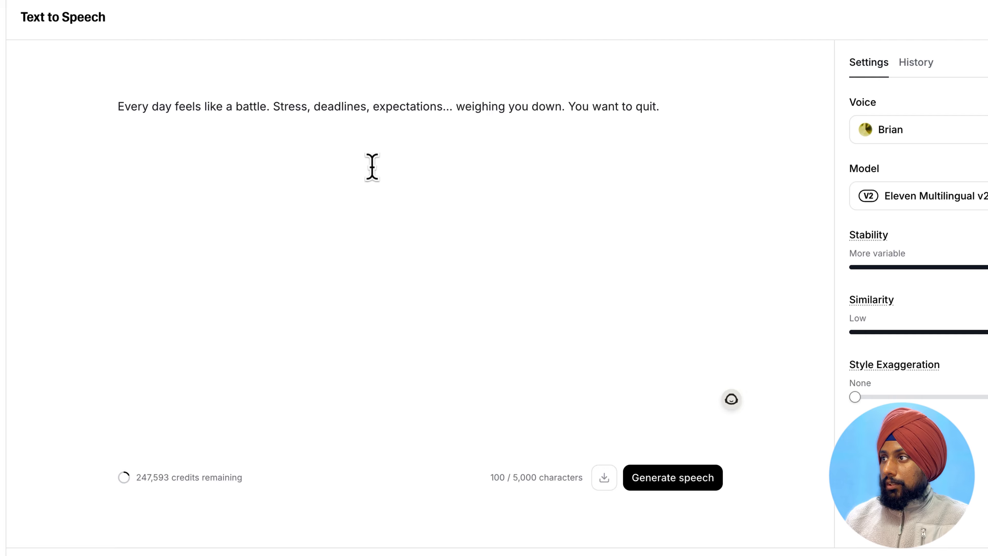
# Step: Add the Scene 2 voiceover, "But quitting is never an option for a soldier... they push forward.", on the second line of the speech text
pyautogui.hotkey('ctrl', 'shift', 'Tab')
pyautogui.scroll(-4, 442, 337)
pyautogui.moveTo(370, 280); pyautogui.dragTo(460, 298)
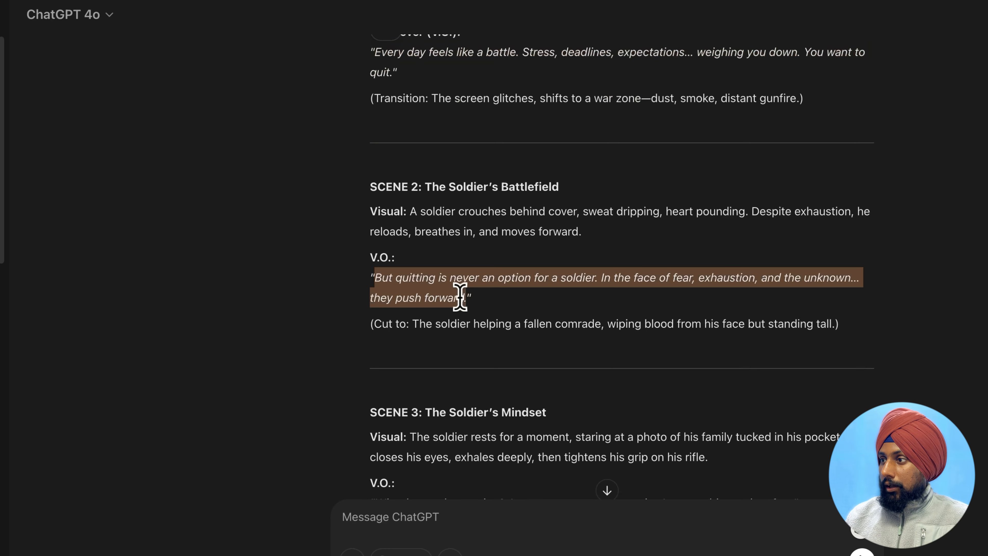
pyautogui.press('super+c')
pyautogui.hotkey('ctrl', 'Tab')
pyautogui.press('super+v')
pyautogui.press('Return')
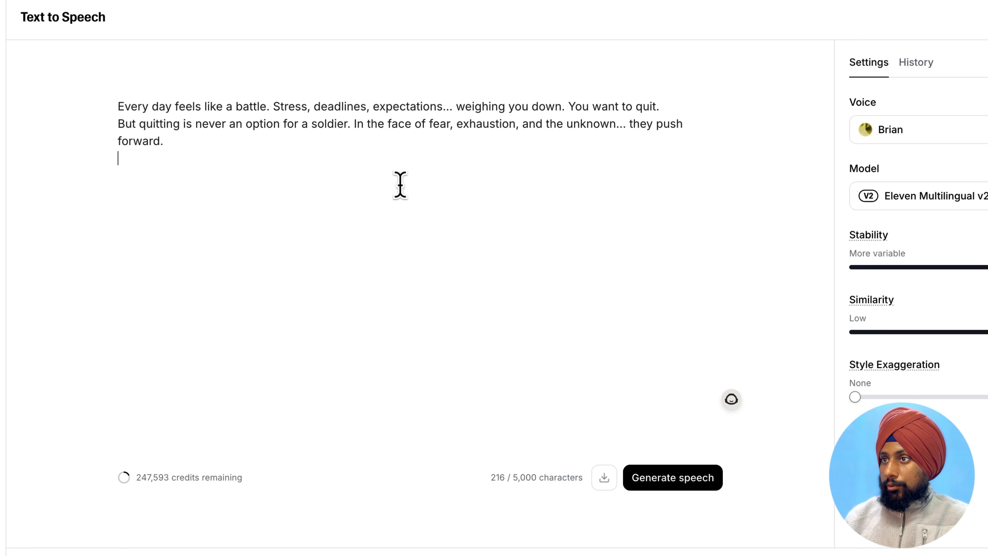
# Step: Copy the Scene 3 voiceover, "What keeps them going? A purpose greater than pain. A reason bigger than fear.", below the Scene 2 speech text
pyautogui.hotkey('ctrl', 'shift', 'Tab')
pyautogui.scroll(-5, 326, 274)
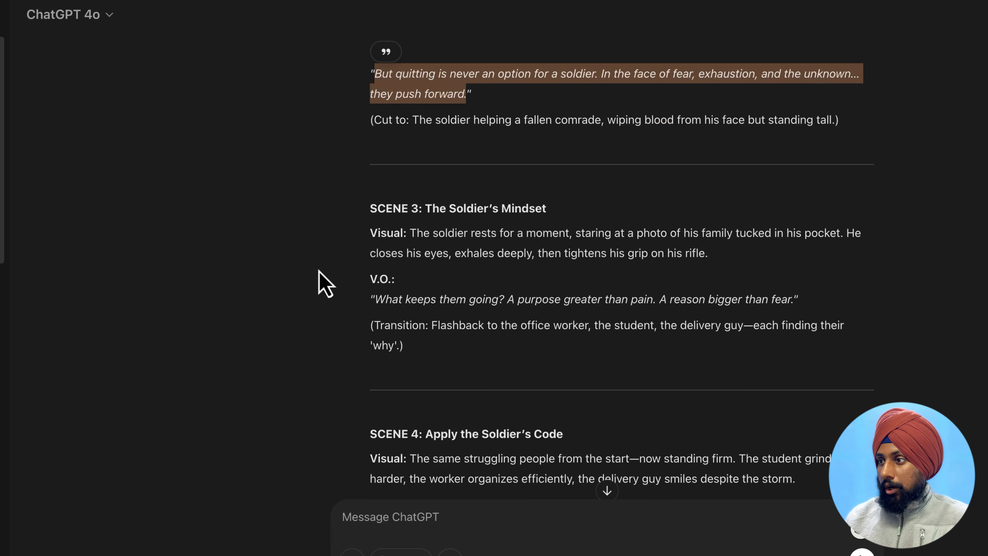
pyautogui.click(378, 300)
pyautogui.moveTo(808, 305); pyautogui.dragTo(795, 297)
pyautogui.hotkey('ctrl', 'Tab')
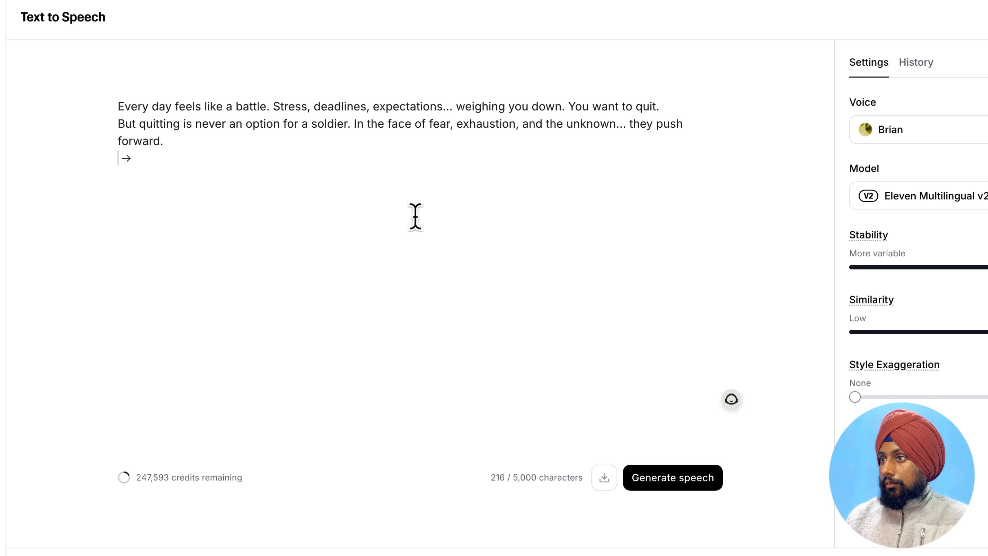
pyautogui.hotkey('ctrl', 'v')
# Step: Copy the Scene 4 voiceover, from "If a soldier can march through fire" to "Move forward.", below the Scene 3 speech text
pyautogui.hotkey('ctrl', 'shift', 'Tab')
pyautogui.scroll(-5, 494, 339)
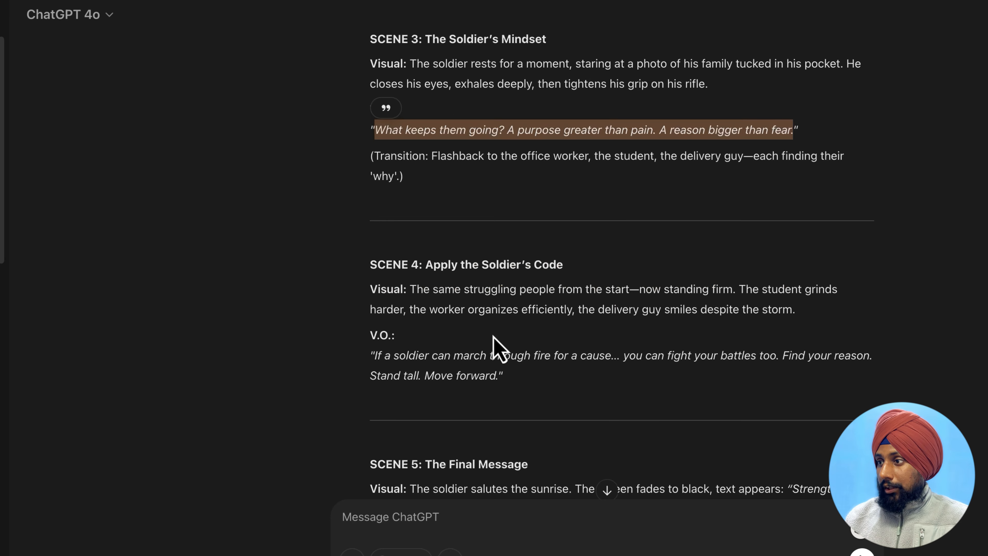
pyautogui.moveTo(375, 355); pyautogui.dragTo(498, 376)
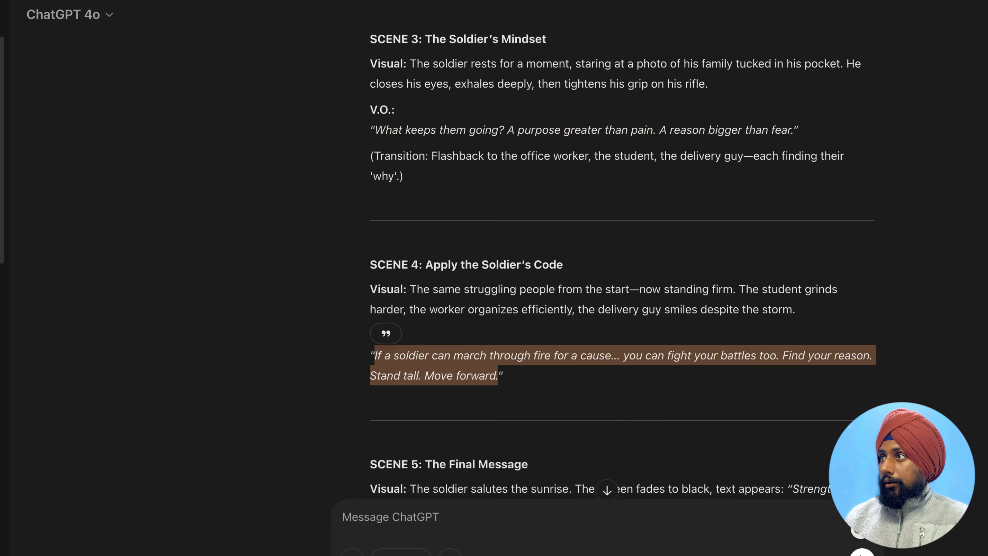
pyautogui.hotkey('ctrl', 'c')
pyautogui.hotkey('ctrl', 'Tab')
pyautogui.hotkey('ctrl', 'v')
# Step: Append the Scene 5 voiceover, "Stay strong, stay motivated. For more inspiration, visit Kwebby.com Channel.", and generate the speech with the Brian voice
pyautogui.hotkey('ctrl', 'shift', 'Tab')
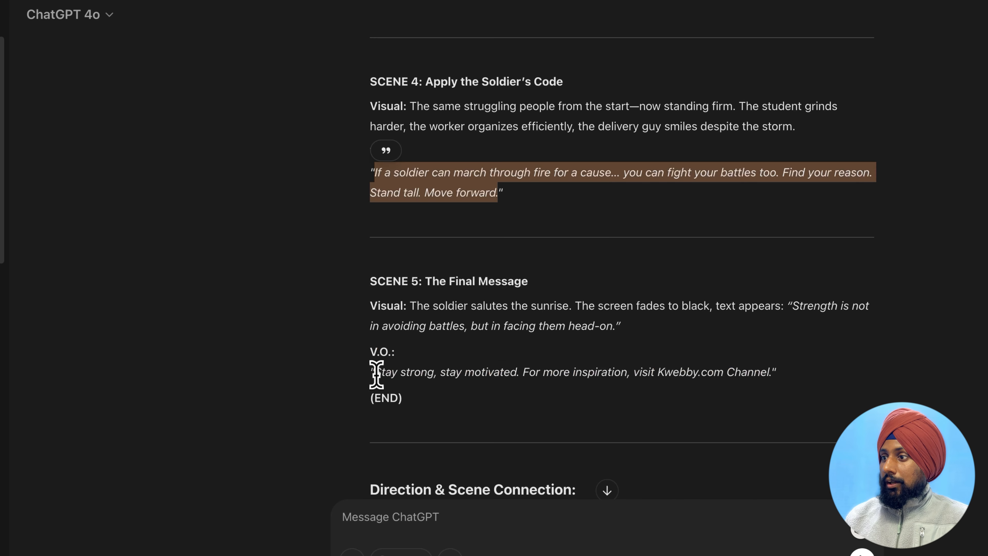
pyautogui.moveTo(377, 372); pyautogui.dragTo(767, 370)
pyautogui.hotkey('ctrl', 'c')
pyautogui.hotkey('ctrl', 'Tab')
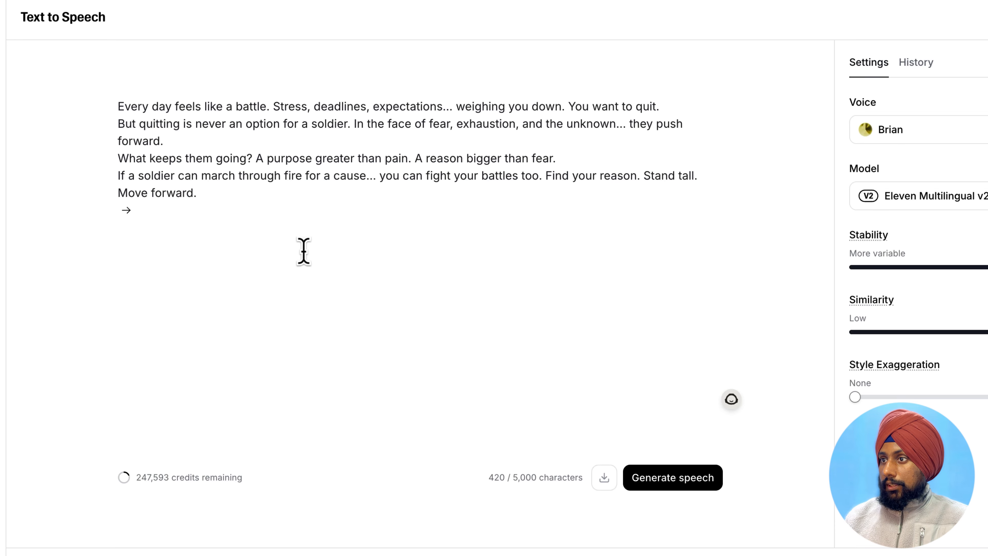
pyautogui.hotkey('ctrl', 'v')
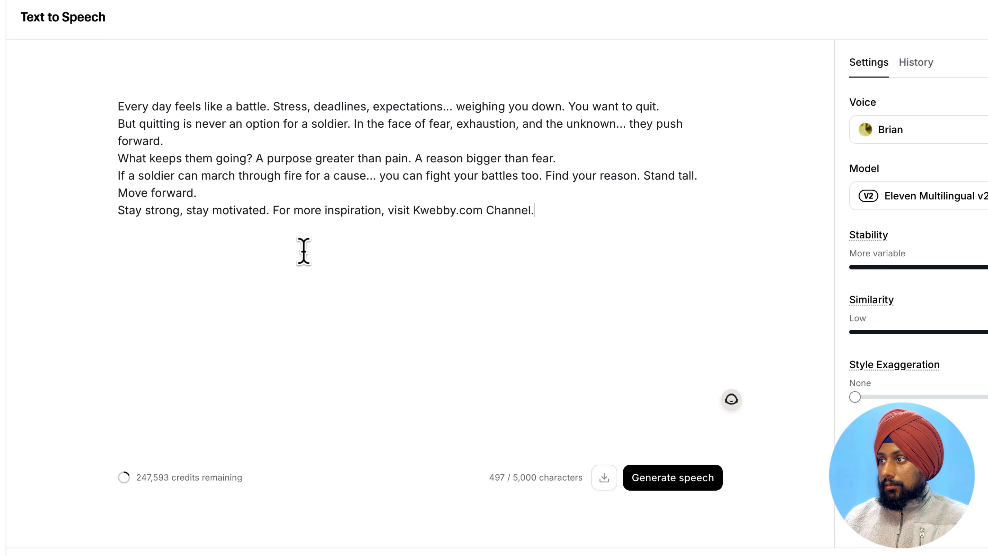
pyautogui.click(679, 487)
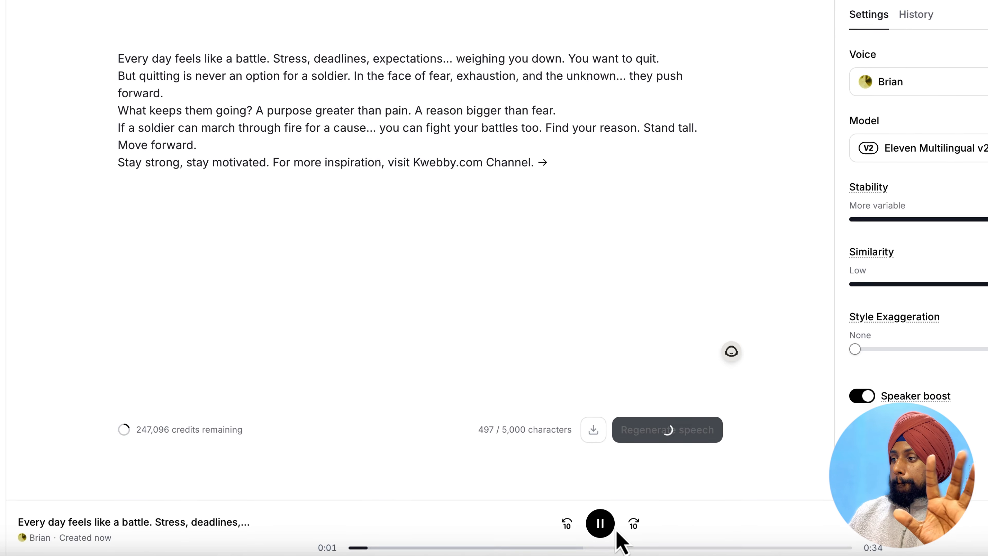
pyautogui.click(600, 522)
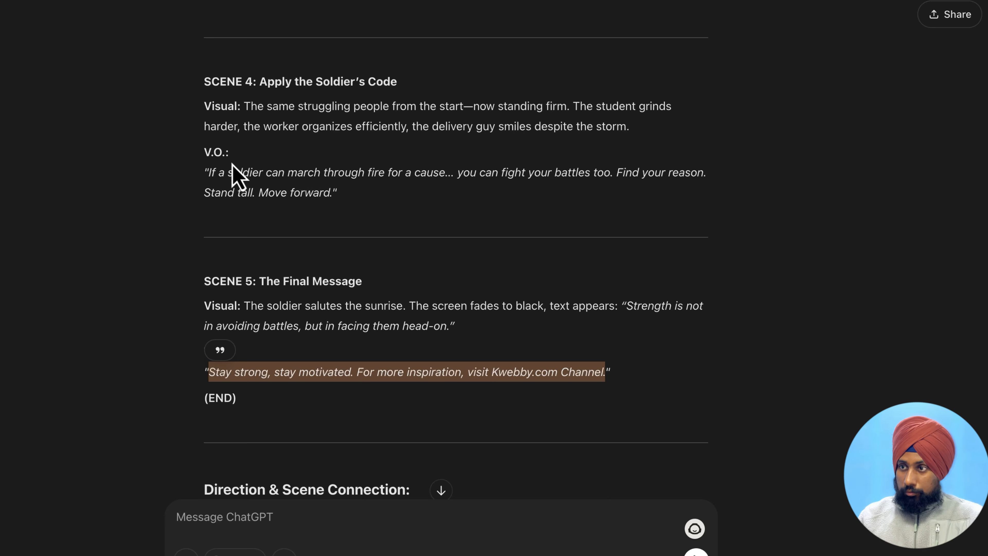
# Step: Switch to CapCut and open a new, empty video project
pyautogui.press('super+space')
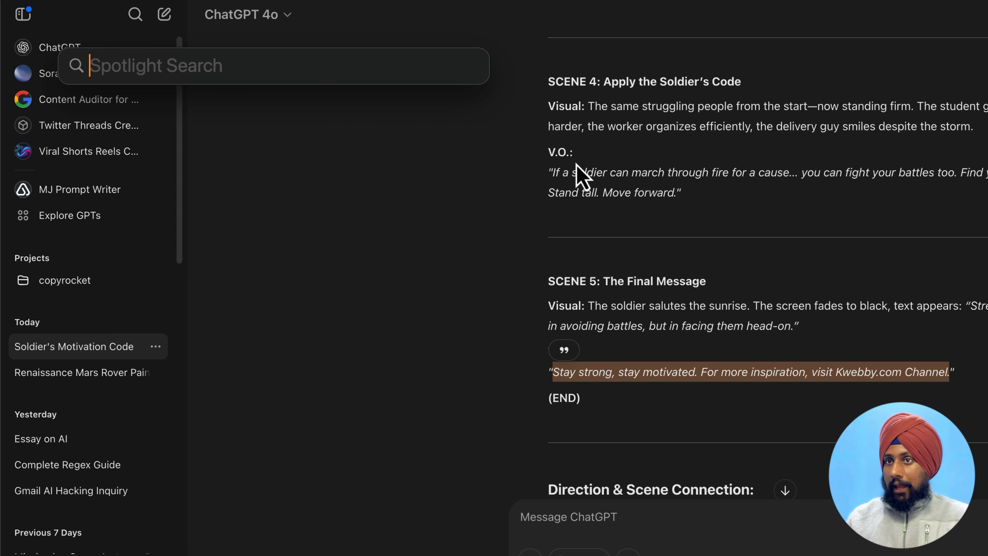
pyautogui.write('camo')
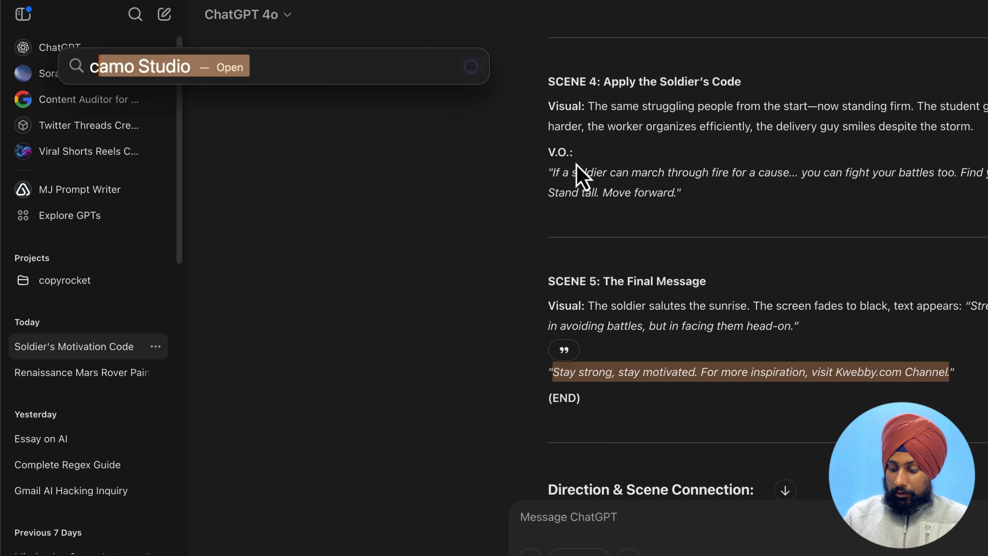
pyautogui.press('Return')
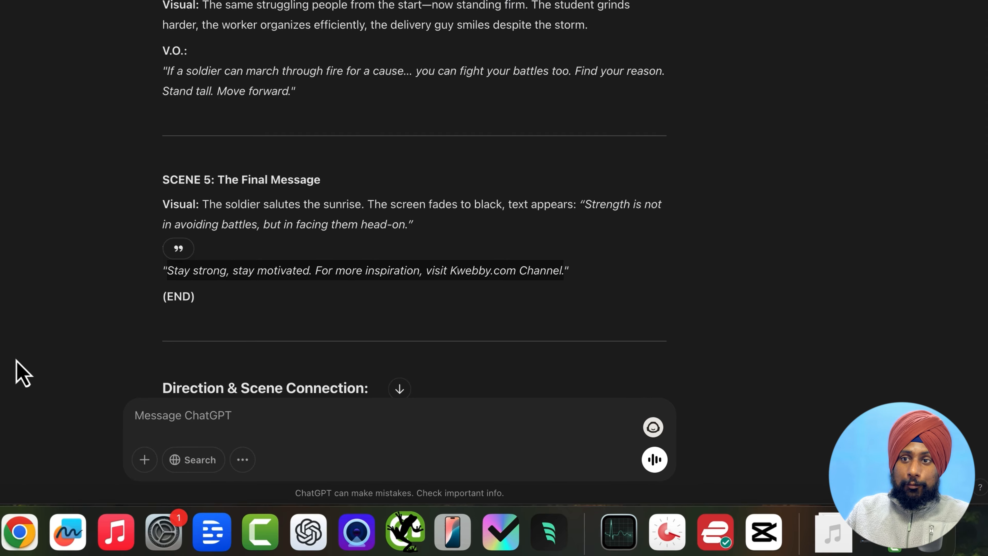
pyautogui.click(454, 125)
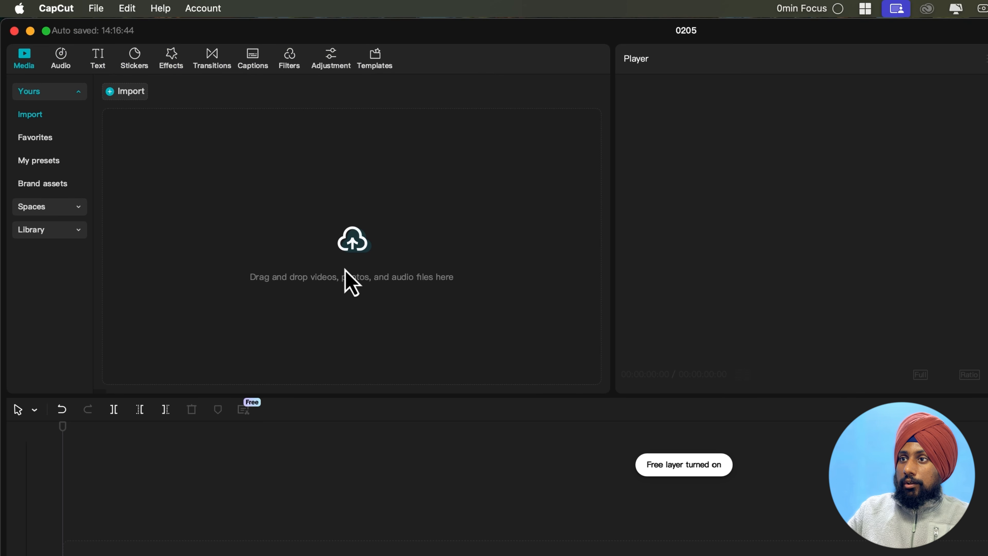
# Step: Import the ElevenLabs Brian voice-over MP3 into the project and place it at the start of the timeline
pyautogui.click(351, 269)
pyautogui.click(289, 245)
pyautogui.click(691, 423)
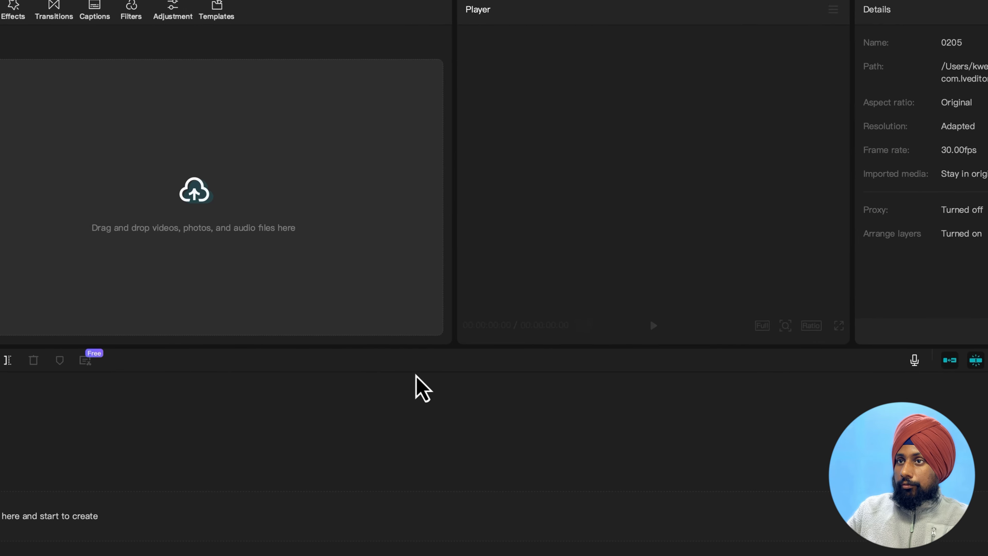
pyautogui.moveTo(149, 176); pyautogui.dragTo(91, 458)
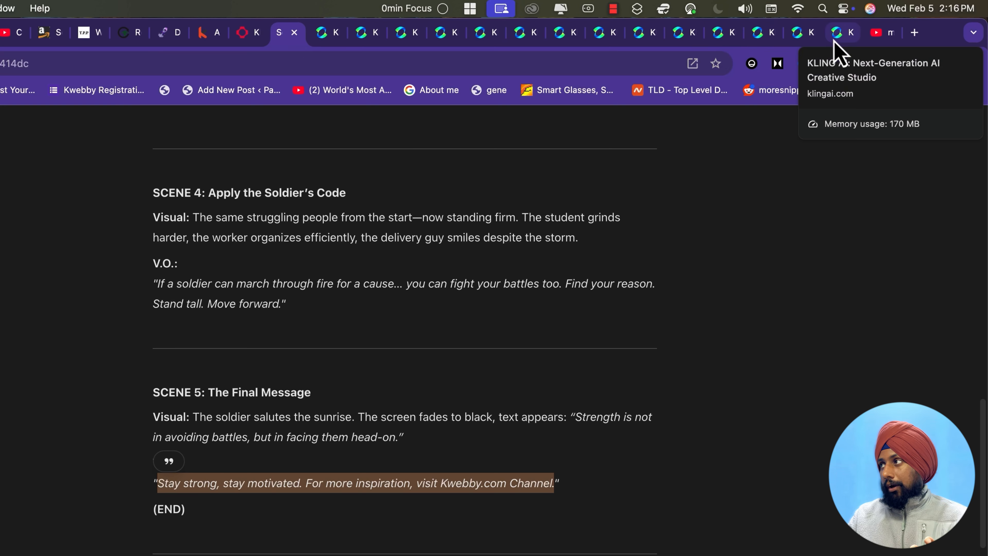
# Step: Switch to Kling AI in the browser and download the student clip without a watermark
pyautogui.click(835, 40)
pyautogui.moveTo(691, 513)
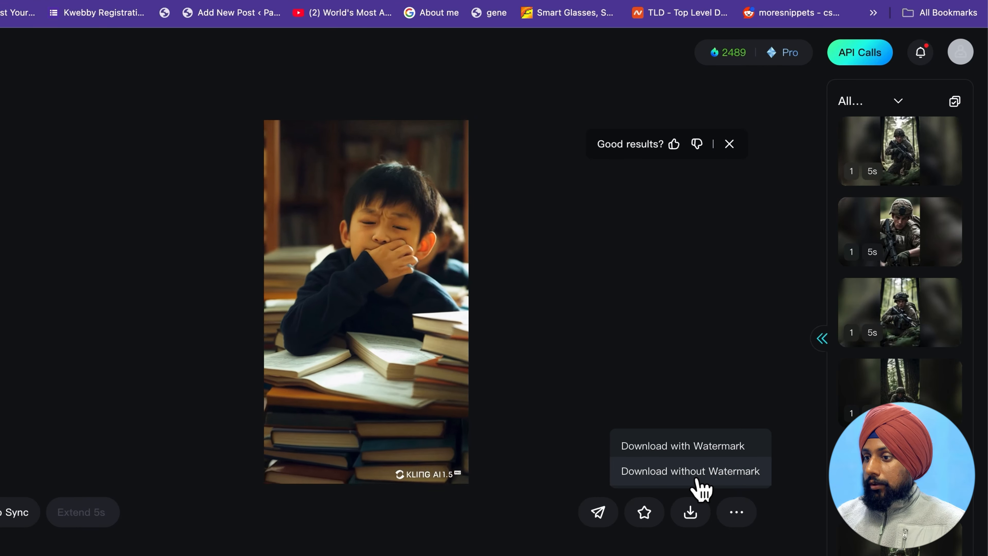
pyautogui.click(699, 472)
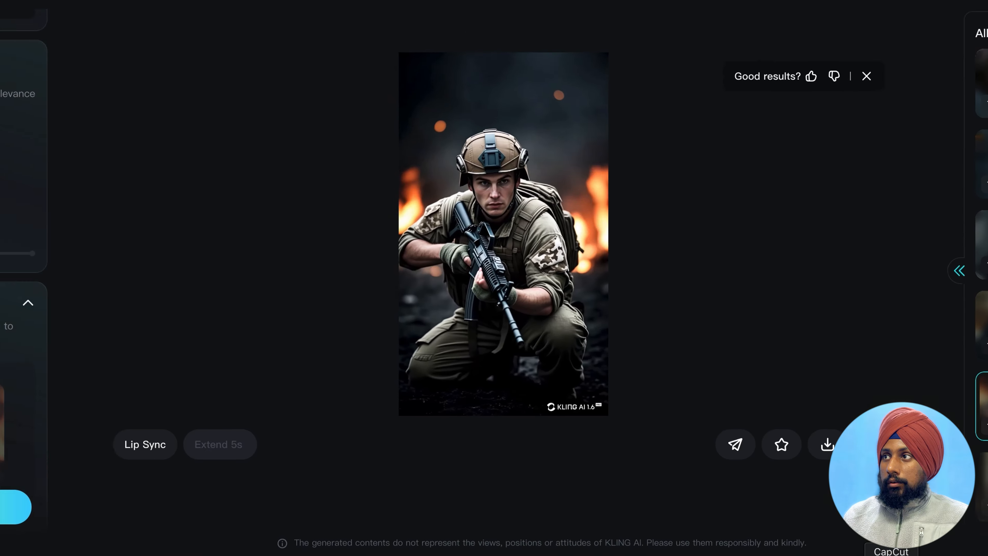
# Step: Switch to CapCut and import the downloaded Kling video clips from the Downloads folder
pyautogui.click(891, 554)
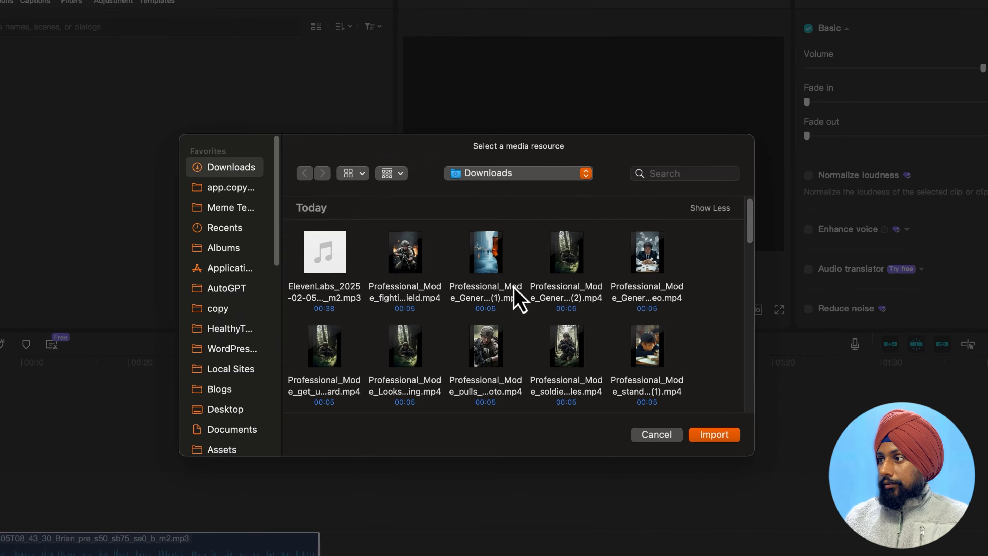
pyautogui.scroll(-2, 514, 298)
pyautogui.moveTo(695, 320); pyautogui.dragTo(304, 392)
pyautogui.click(694, 429)
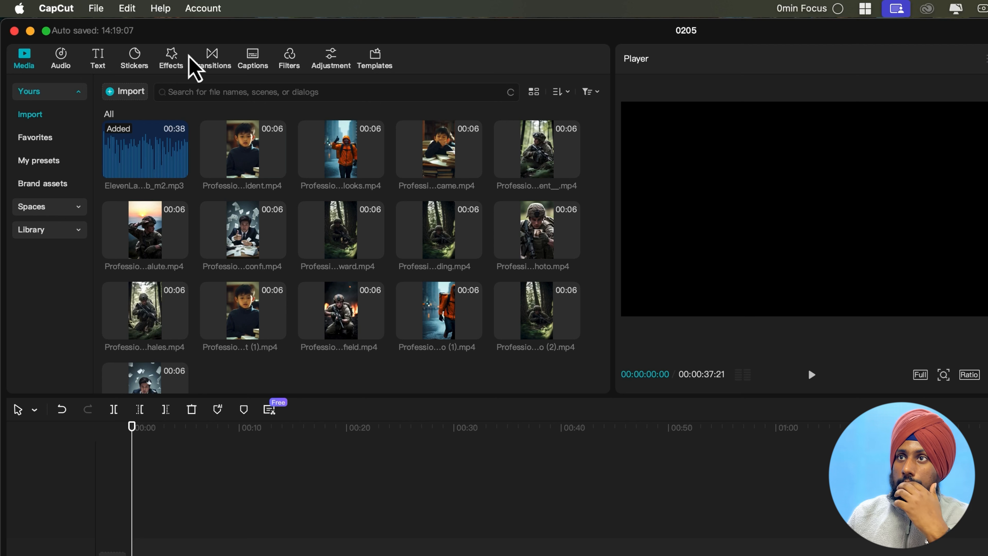
pyautogui.click(255, 62)
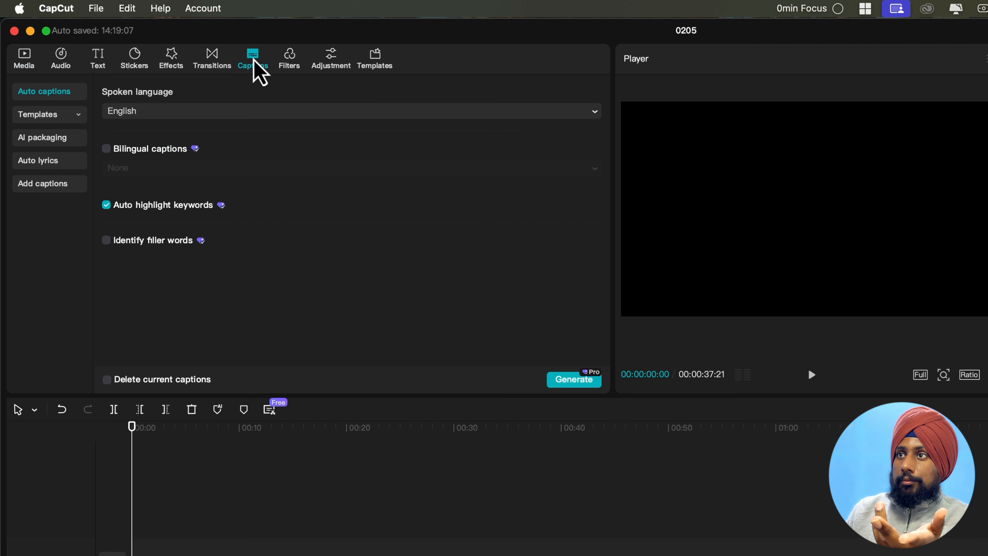
pyautogui.click(67, 115)
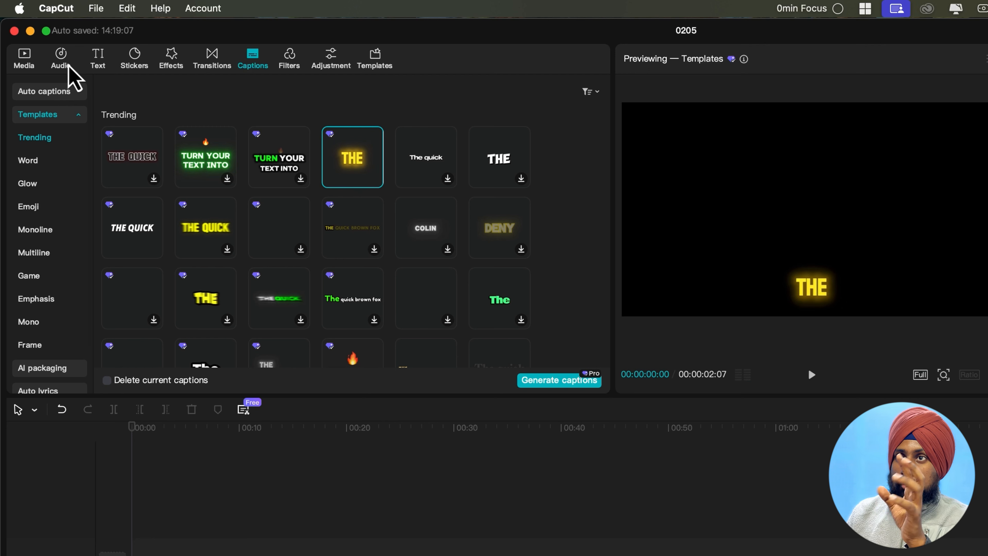
pyautogui.click(98, 62)
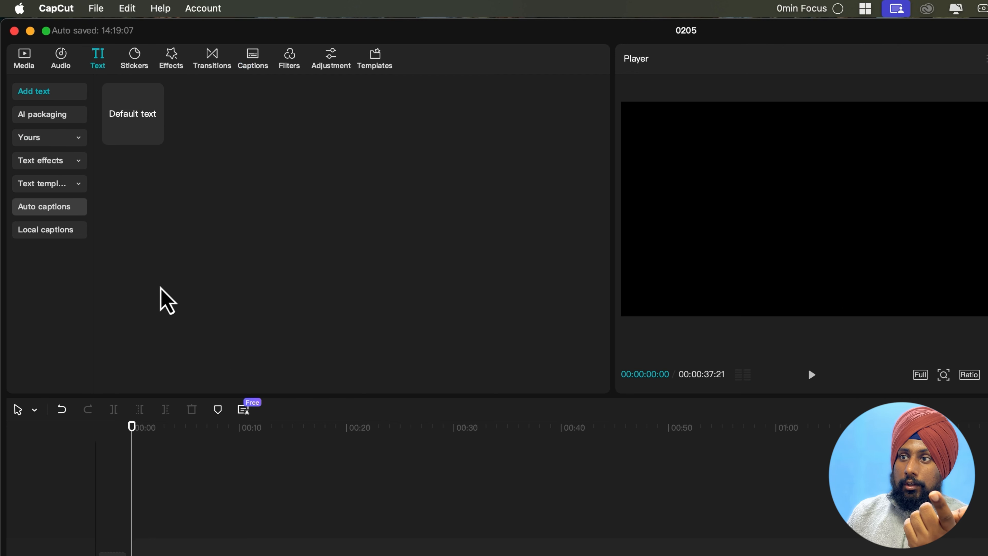
# Step: Generate captions from the voice-over transcript and select all the caption clips on the timeline
pyautogui.click(246, 412)
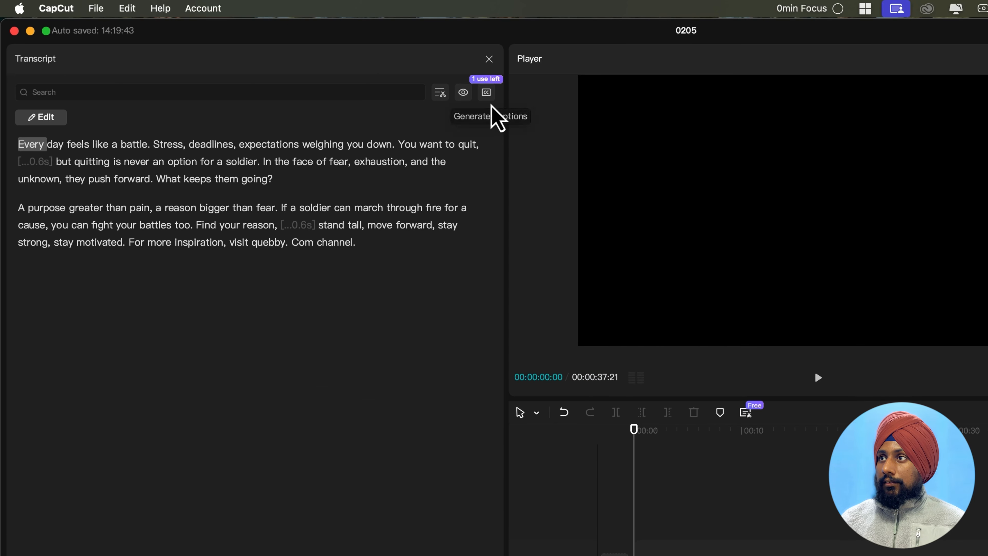
pyautogui.click(488, 96)
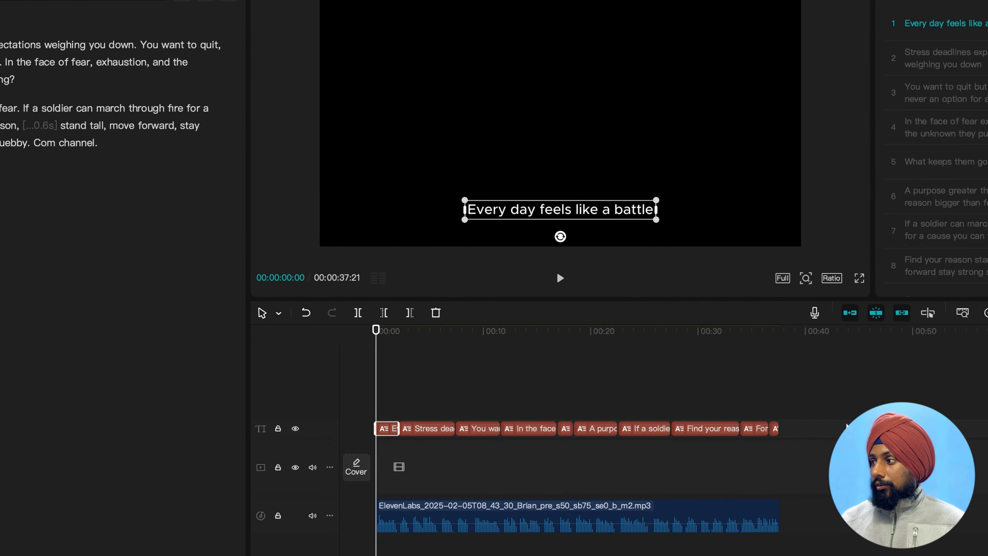
pyautogui.moveTo(846, 424); pyautogui.dragTo(314, 421)
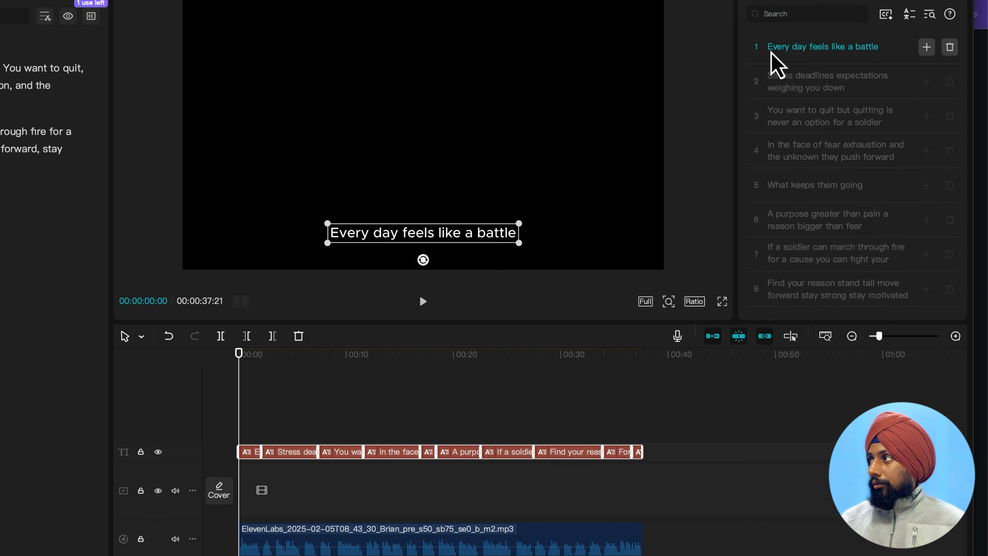
pyautogui.click(812, 61)
pyautogui.click(488, 60)
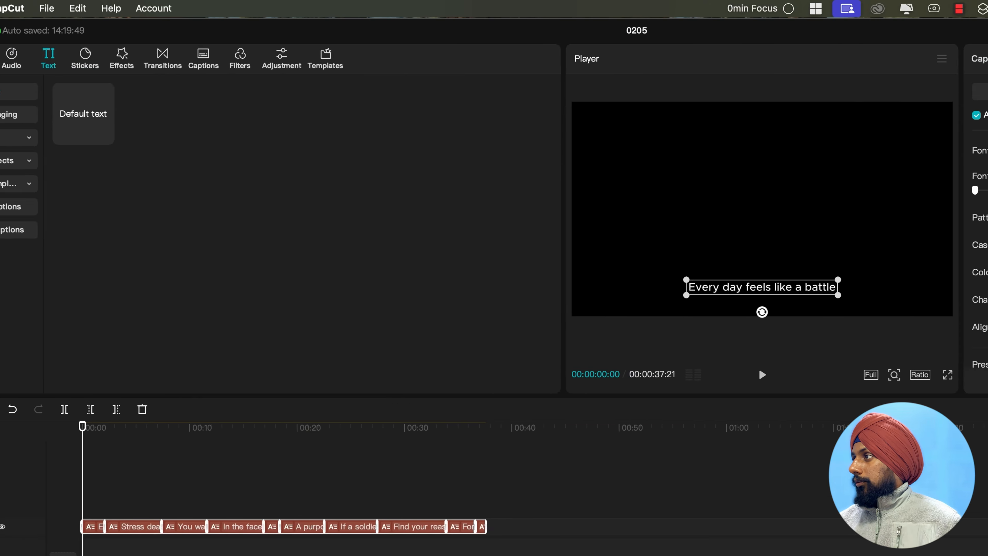
# Step: Apply the white bold italic, all-caps "THE QUICK" text template to all captions
pyautogui.click(774, 98)
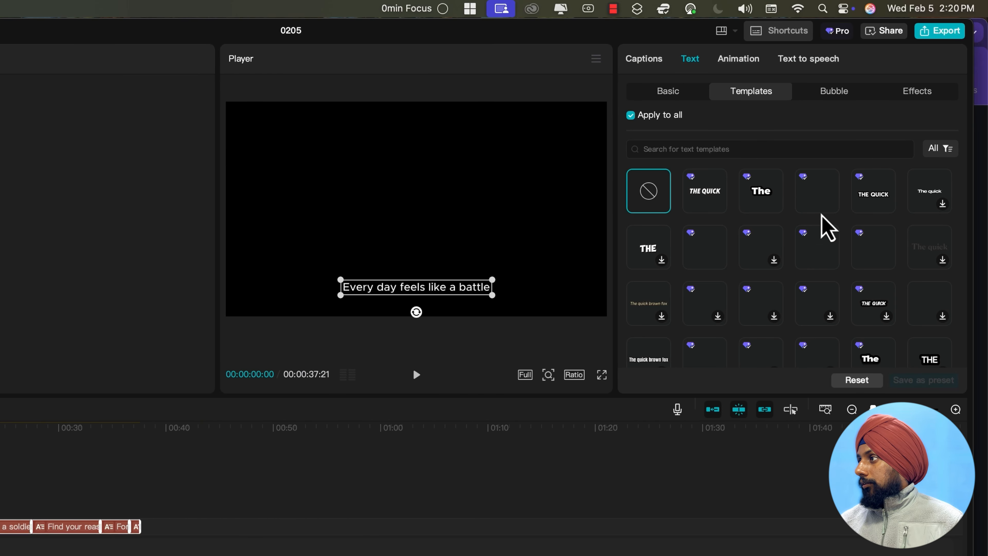
pyautogui.scroll(-3, 810, 308)
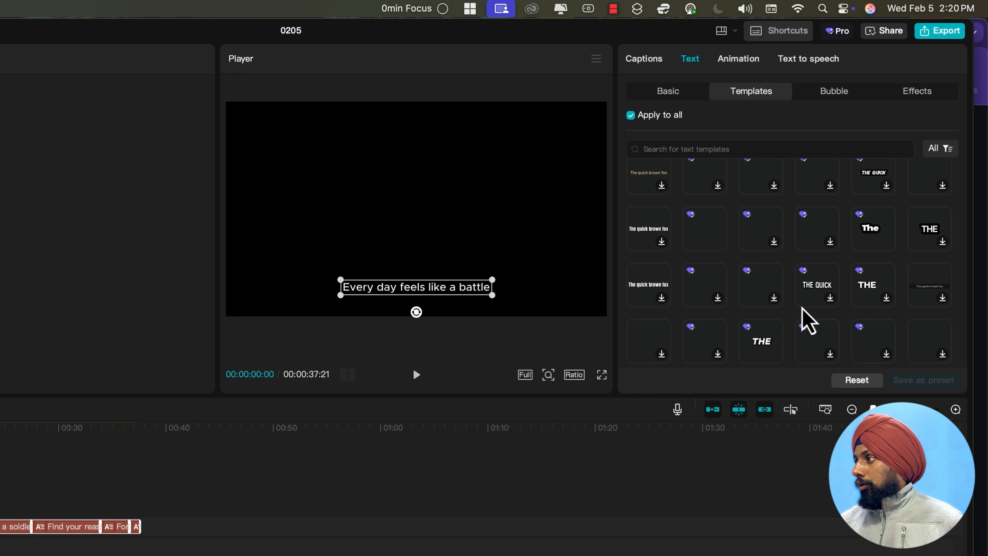
pyautogui.scroll(3, 803, 307)
pyautogui.click(707, 202)
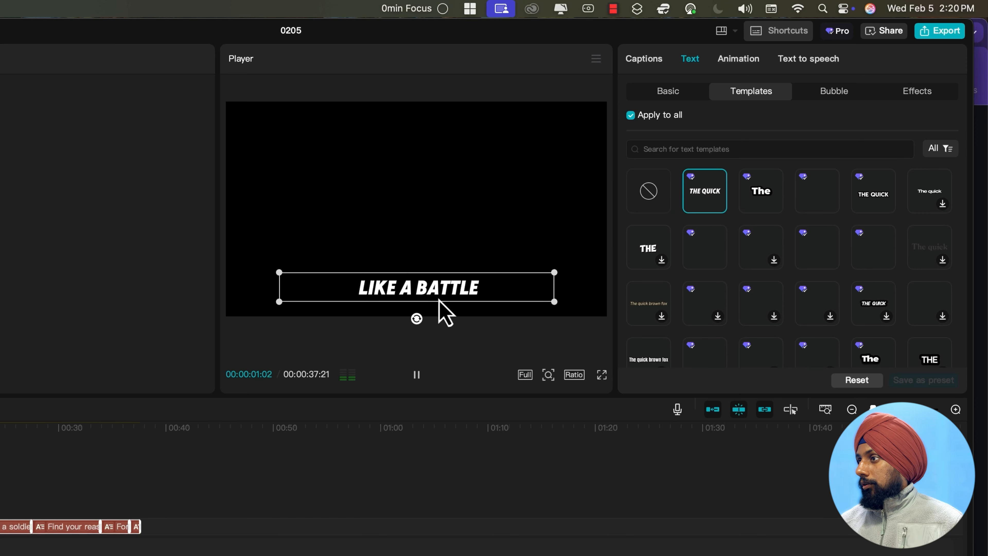
# Step: Set the project's aspect ratio to 9:16 and preview the first two captions in the vertical frame
pyautogui.click(596, 58)
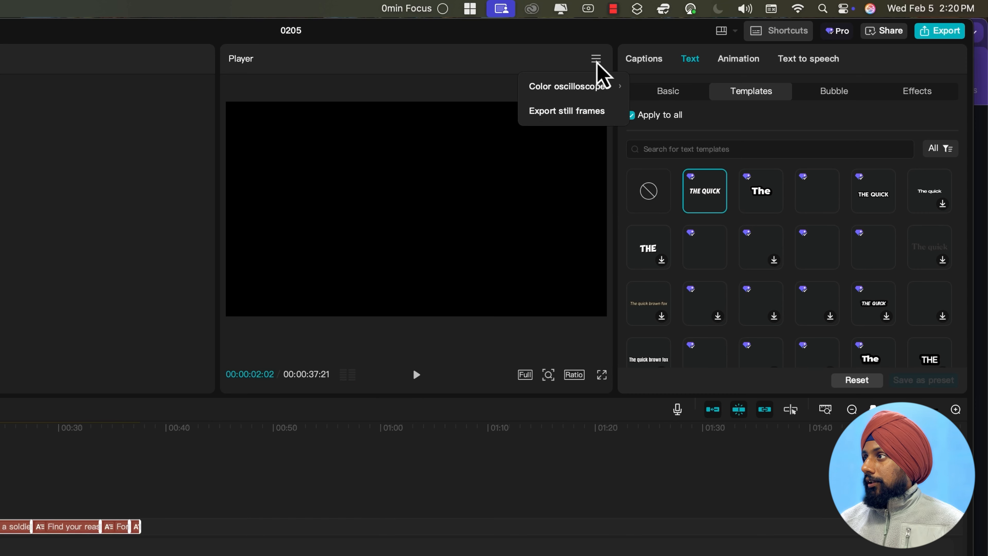
pyautogui.click(574, 376)
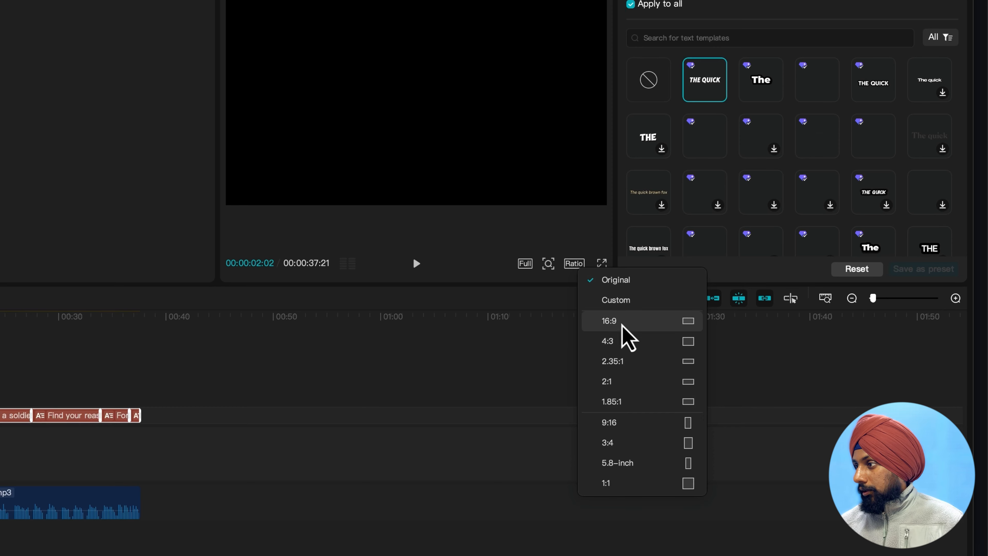
pyautogui.click(642, 424)
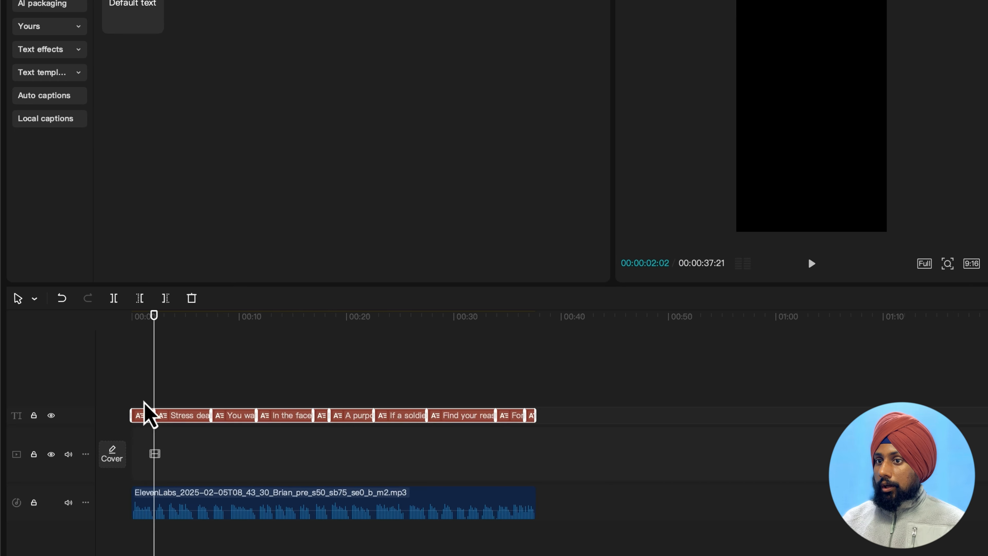
pyautogui.click(147, 331)
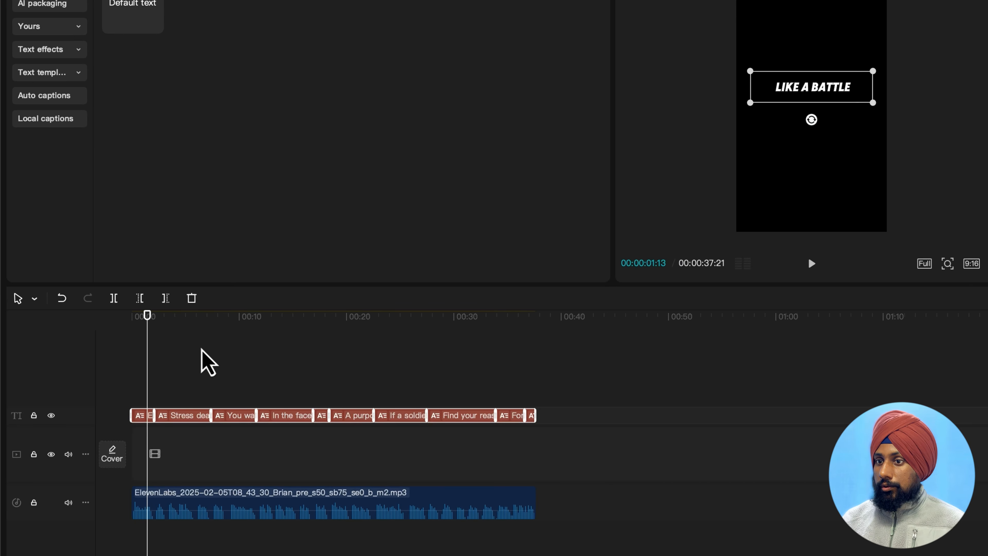
pyautogui.click(194, 332)
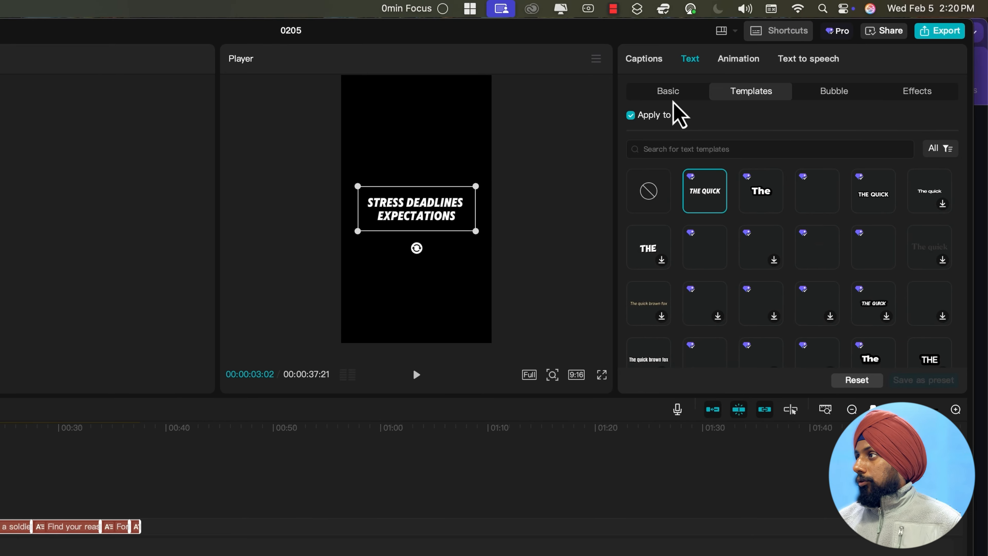
# Step: Set the text color of all captions to bright yellow, F0FF00
pyautogui.click(669, 92)
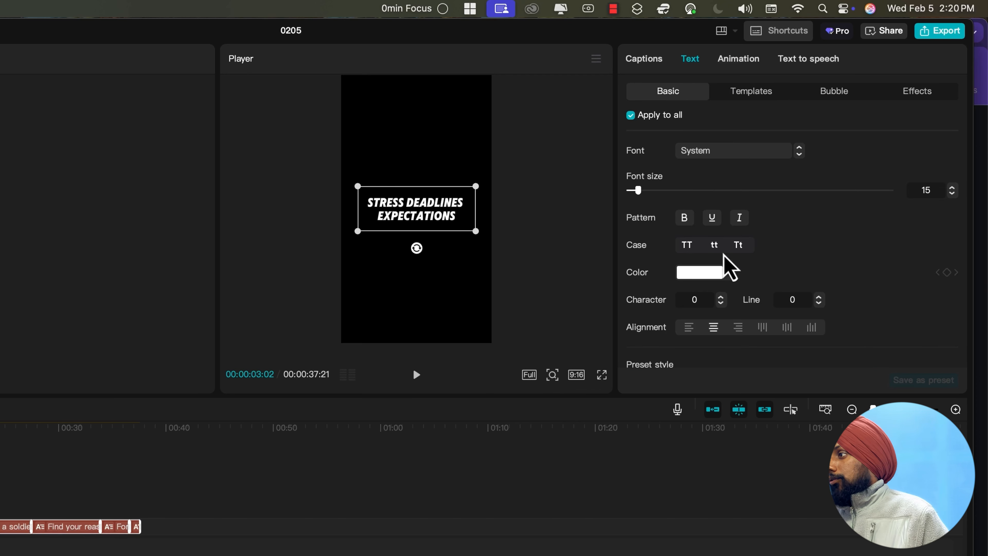
pyautogui.scroll(-5, 725, 255)
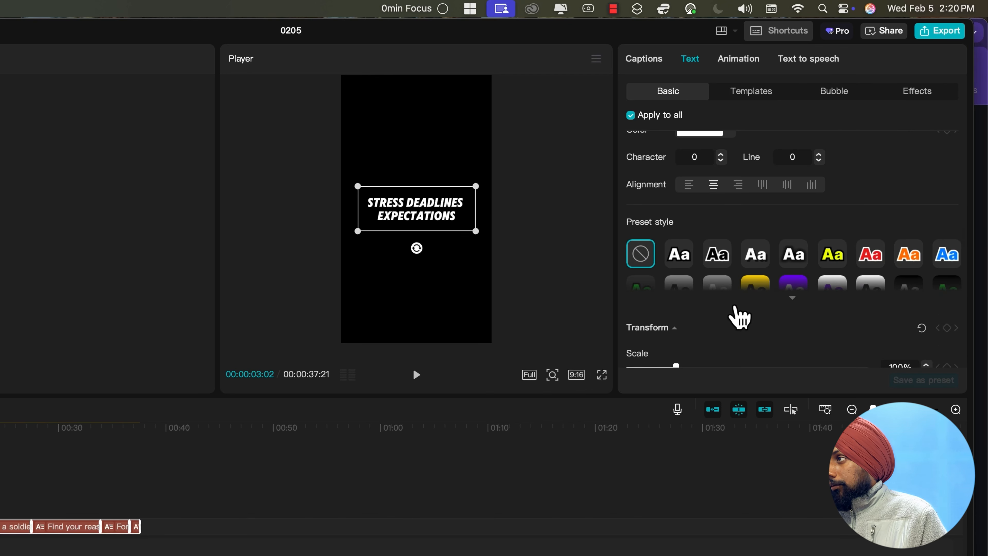
pyautogui.scroll(-3, 739, 317)
pyautogui.scroll(7, 739, 317)
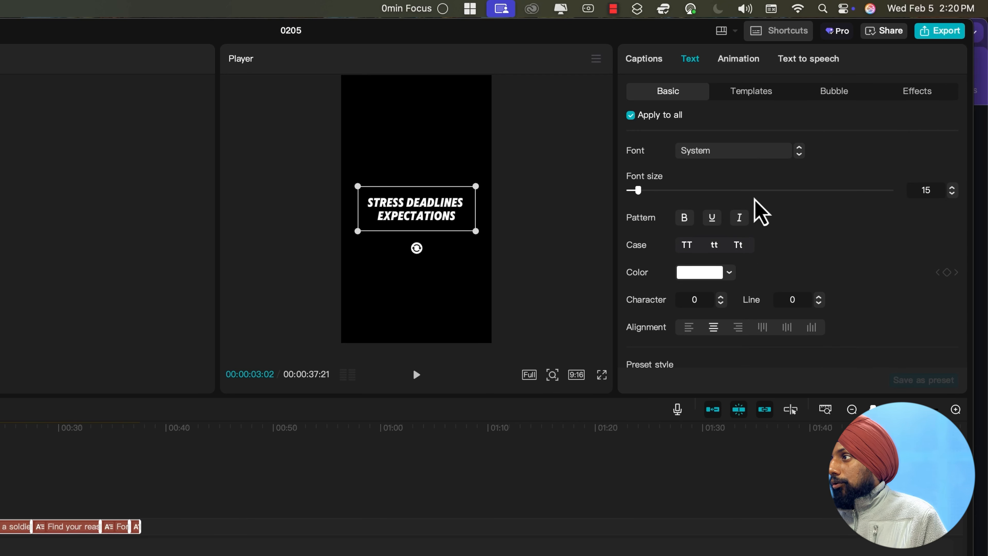
pyautogui.scroll(-1, 799, 248)
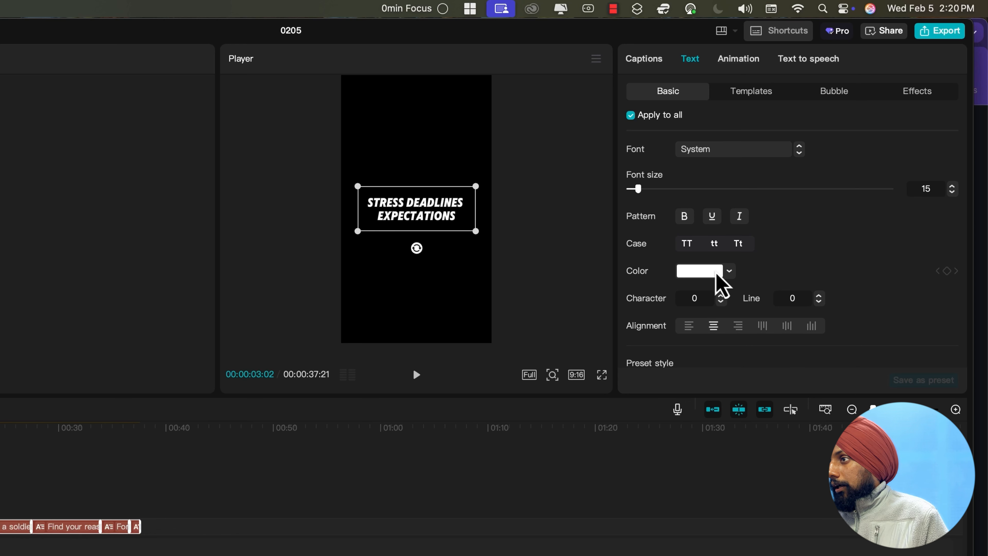
pyautogui.click(720, 277)
pyautogui.scroll(-3, 739, 506)
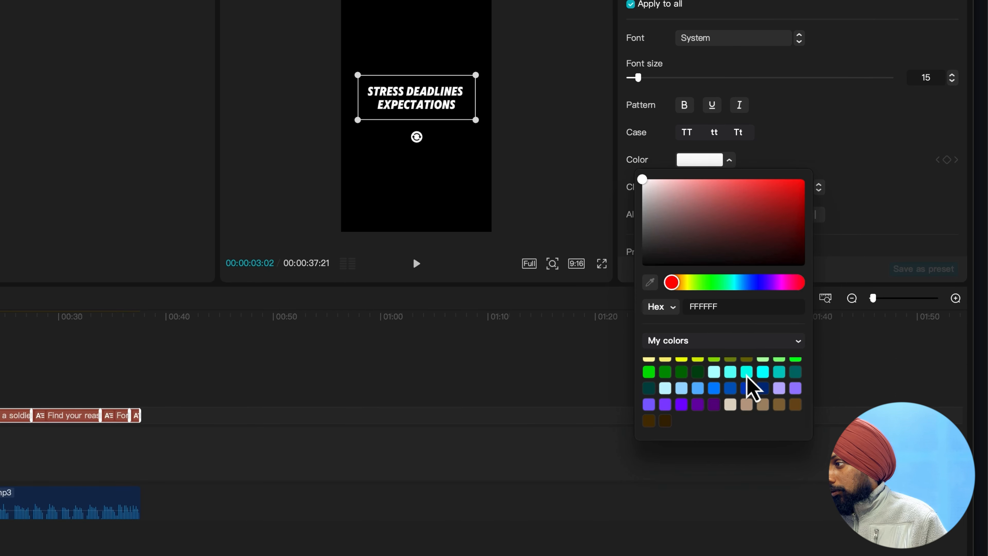
pyautogui.scroll(1, 661, 401)
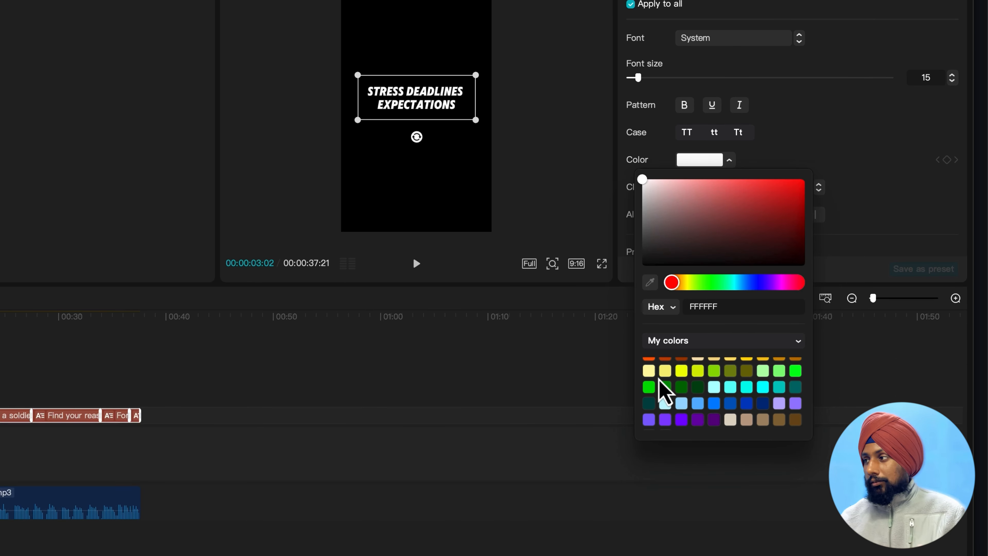
pyautogui.click(685, 372)
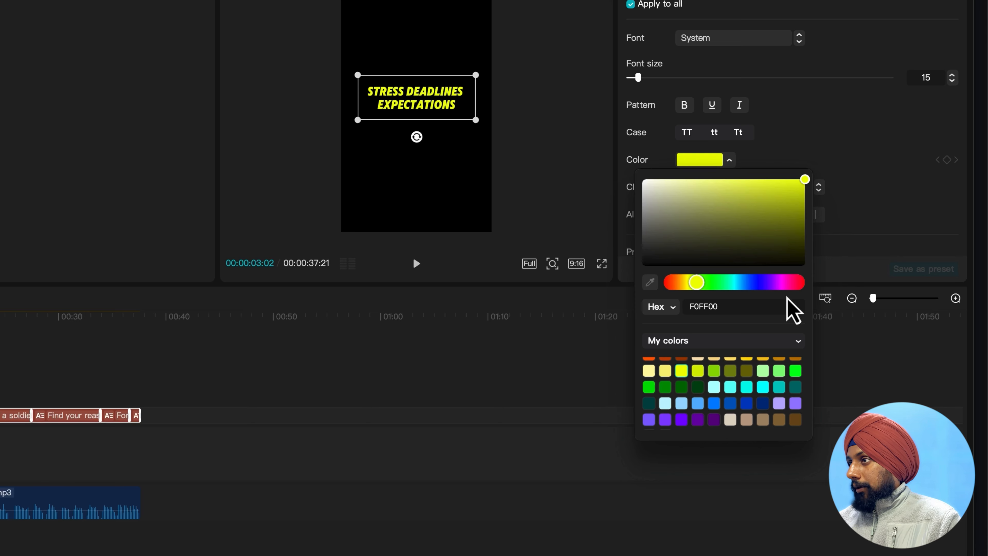
pyautogui.click(882, 170)
# Step: Play the project from the beginning to check the yellow captions against the voice-over
pyautogui.press('Home')
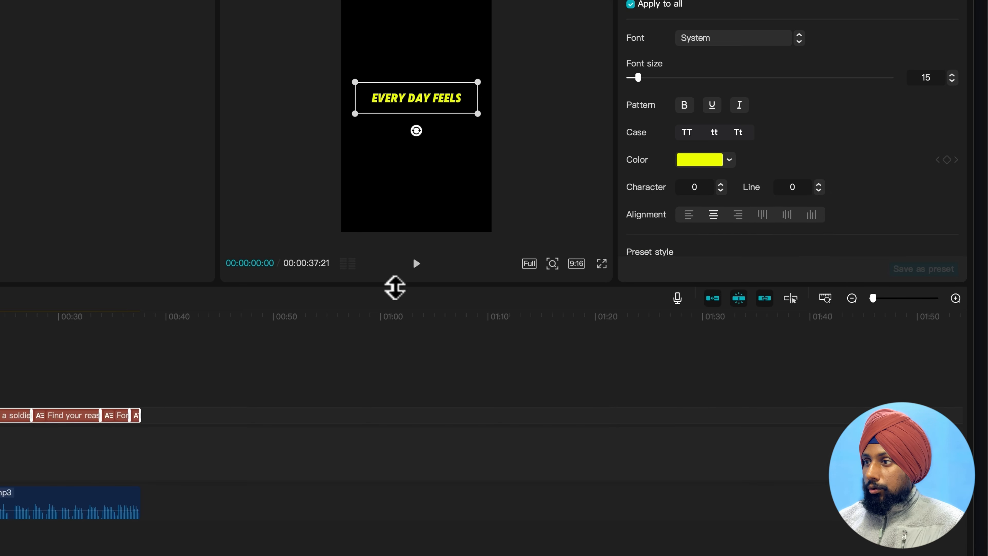
pyautogui.click(417, 263)
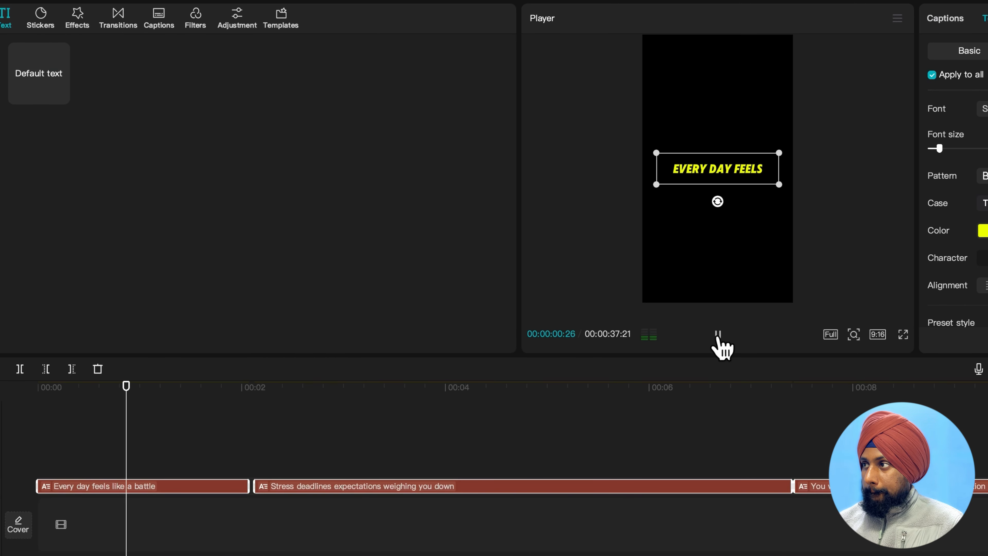
pyautogui.click(718, 334)
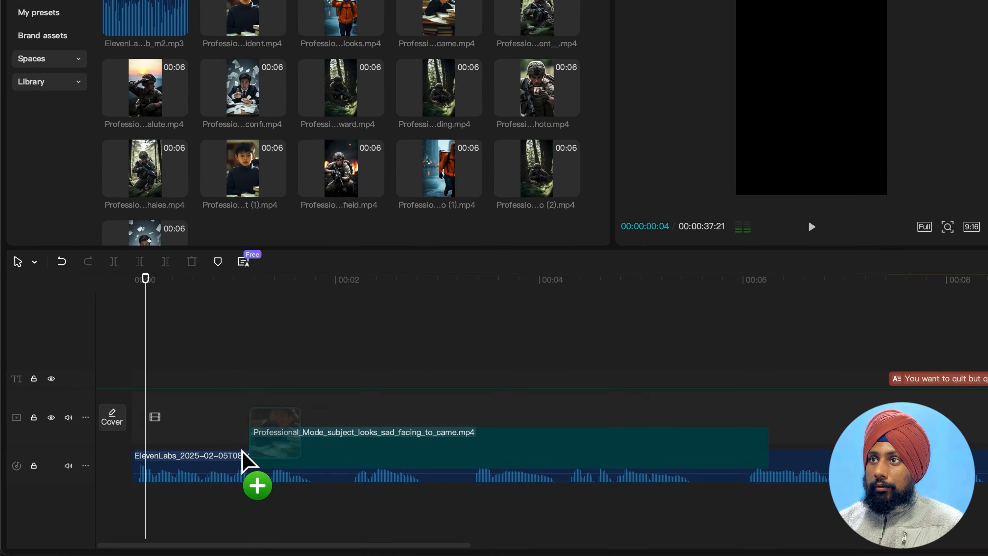
# Step: Place the clip Professional_Mode_subject_looks_sad_facing_to_came.mp4 at the start of the main video track and trim it to 00:00:03:08
pyautogui.moveTo(241, 449); pyautogui.dragTo(136, 414)
pyautogui.press('space')
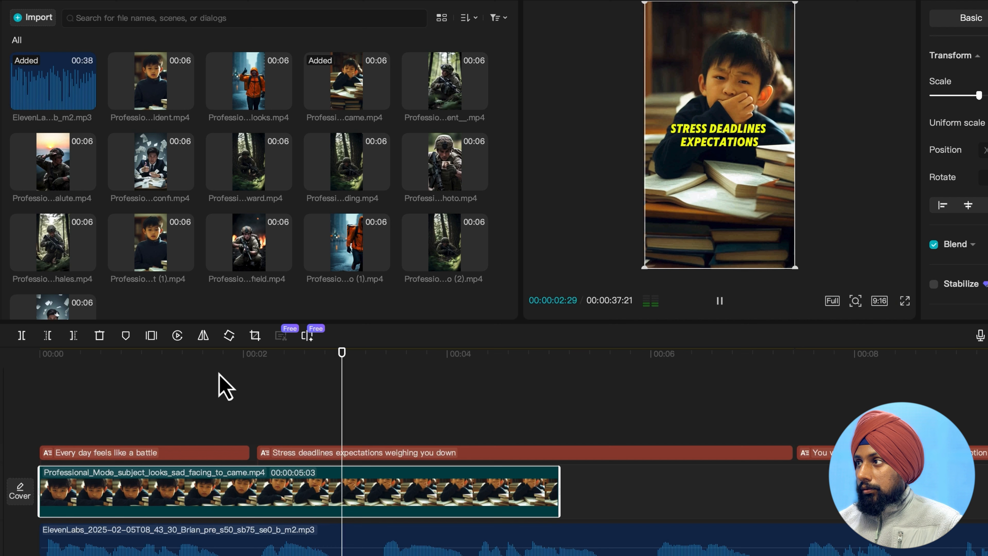
pyautogui.moveTo(558, 491); pyautogui.dragTo(373, 492)
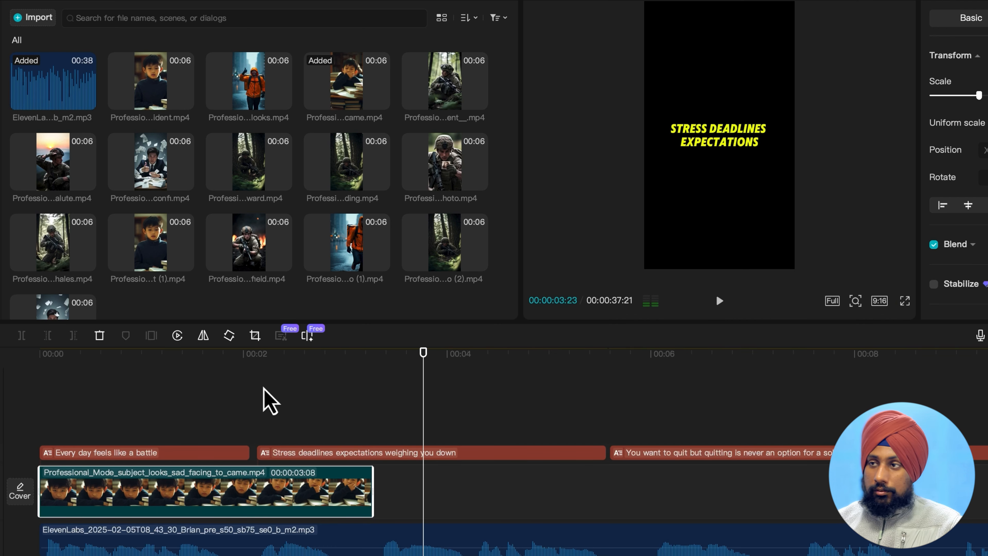
# Step: Add the businessman clip and the orange-jacket delivery clip after the student clip and shorten the delivery clip's end
pyautogui.scroll(-2, 286, 223)
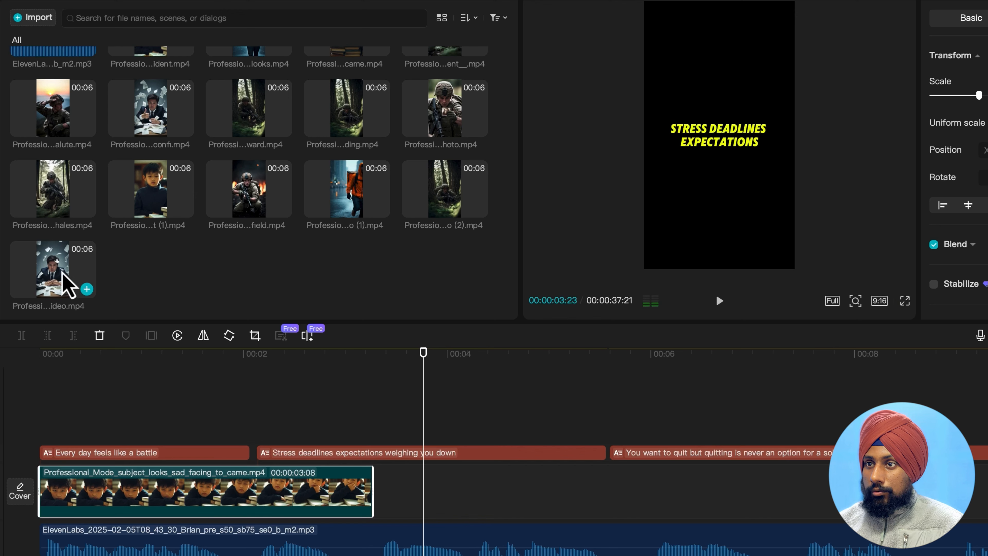
pyautogui.moveTo(66, 285); pyautogui.dragTo(375, 470)
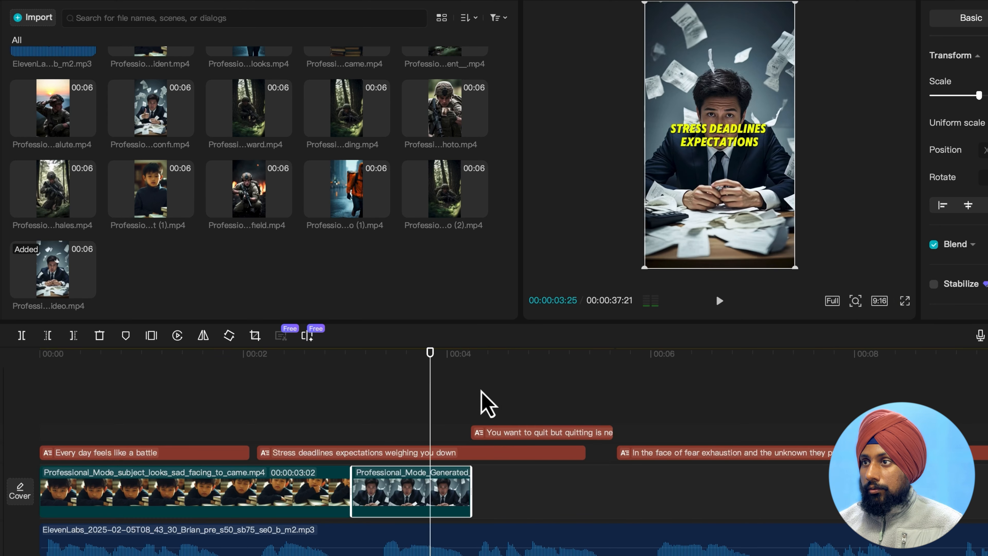
pyautogui.moveTo(346, 186); pyautogui.dragTo(646, 534)
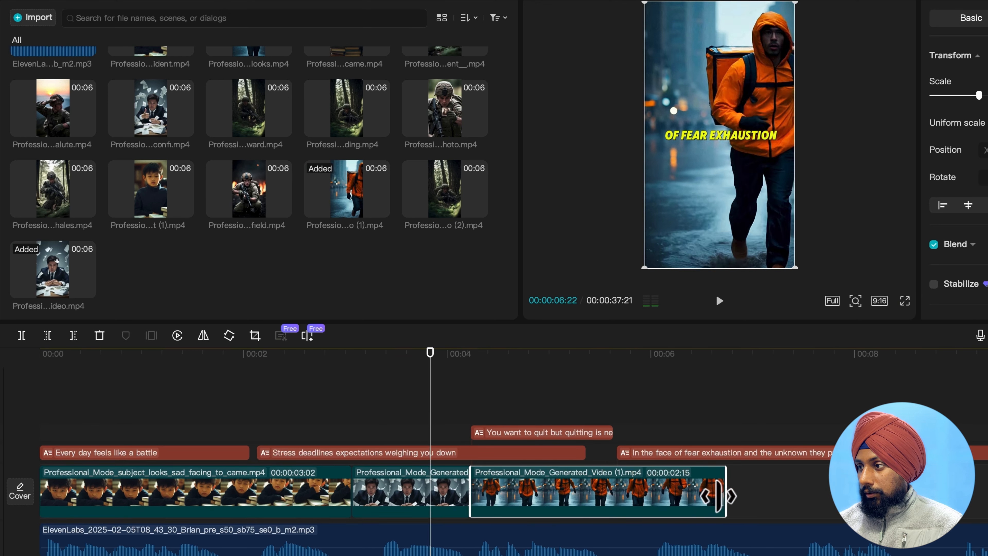
pyautogui.moveTo(717, 497); pyautogui.dragTo(628, 496)
# Step: Play the cut and move the caption "In the face of fear exhaustion and the unknown they push forward" further along the timeline
pyautogui.press('space')
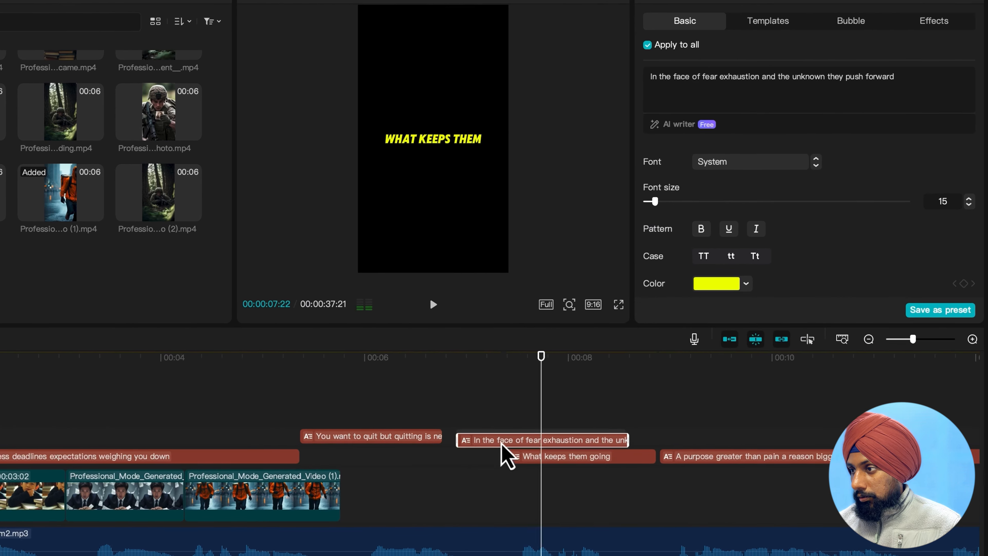
pyautogui.moveTo(503, 453); pyautogui.dragTo(815, 448)
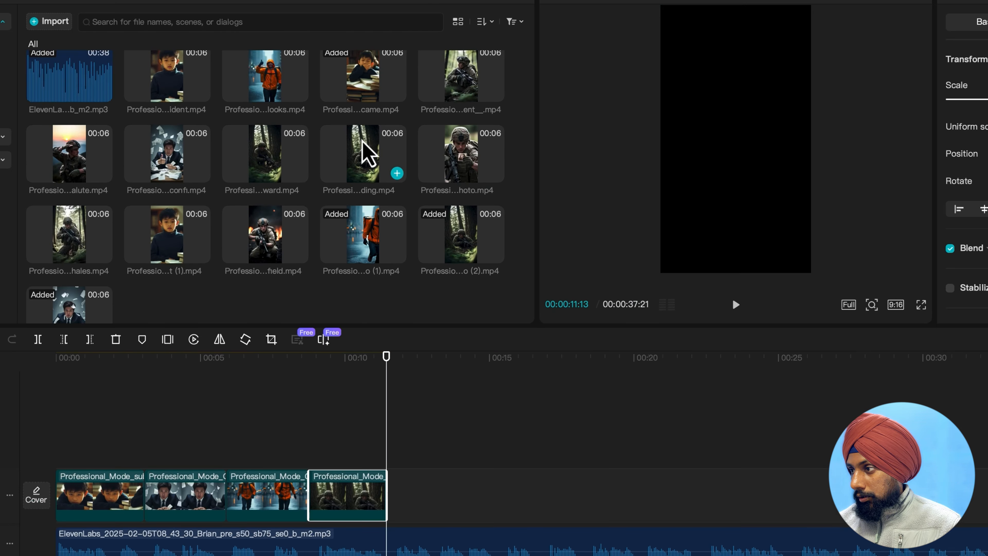
# Step: Append the next forest soldier clip and the Professional_Mode_get_up_and_moves clip after the fourth clip on the video track
pyautogui.moveTo(397, 166); pyautogui.dragTo(442, 514)
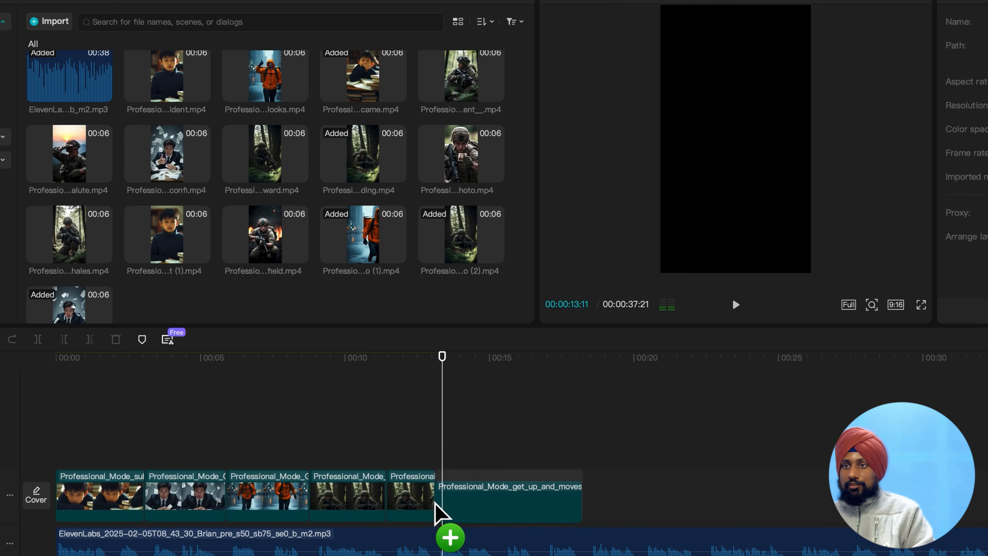
pyautogui.moveTo(443, 514); pyautogui.dragTo(443, 506)
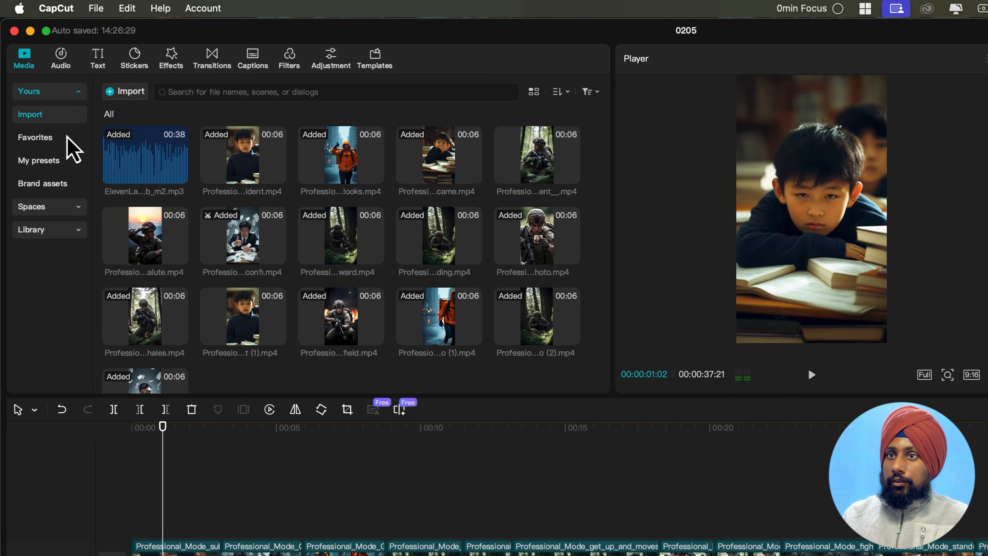
# Step: Generate new captions with yellow-highlighted keywords from the voice-over and move them up to the middle of the frame
pyautogui.click(108, 64)
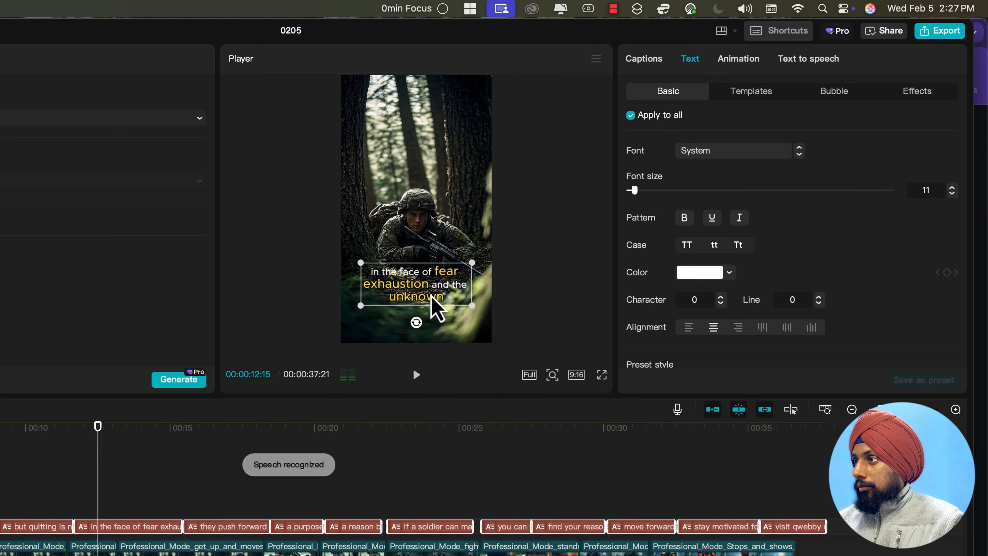
pyautogui.moveTo(430, 297); pyautogui.dragTo(429, 221)
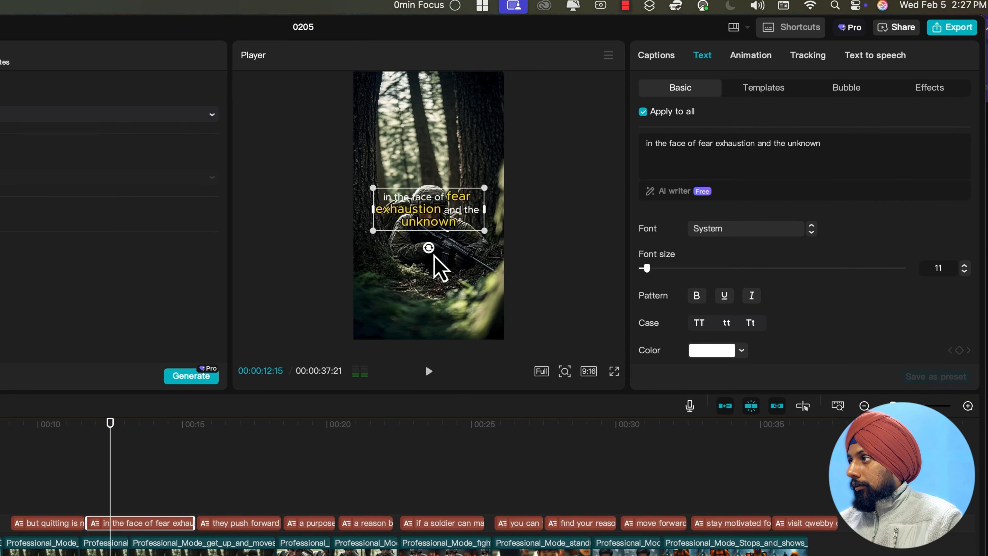
# Step: Try the "THE QUICK" template on all captions, replace it with the emoji caption template and preview the result
pyautogui.click(32, 440)
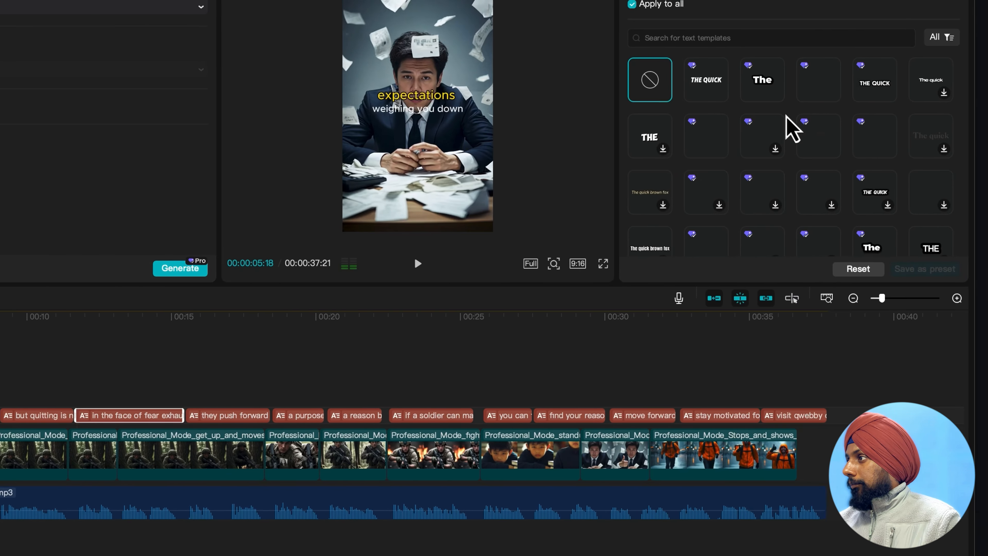
pyautogui.click(709, 98)
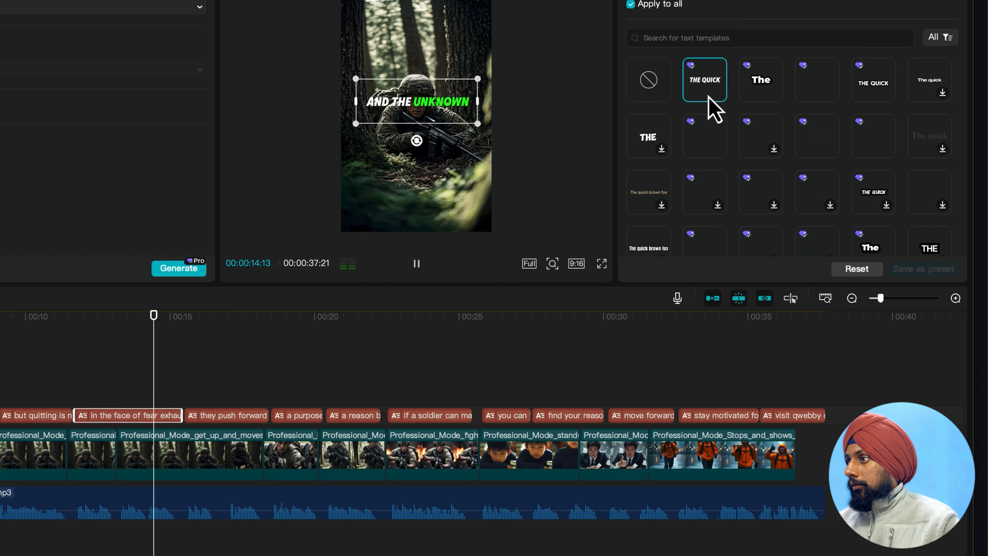
pyautogui.scroll(-5, 766, 194)
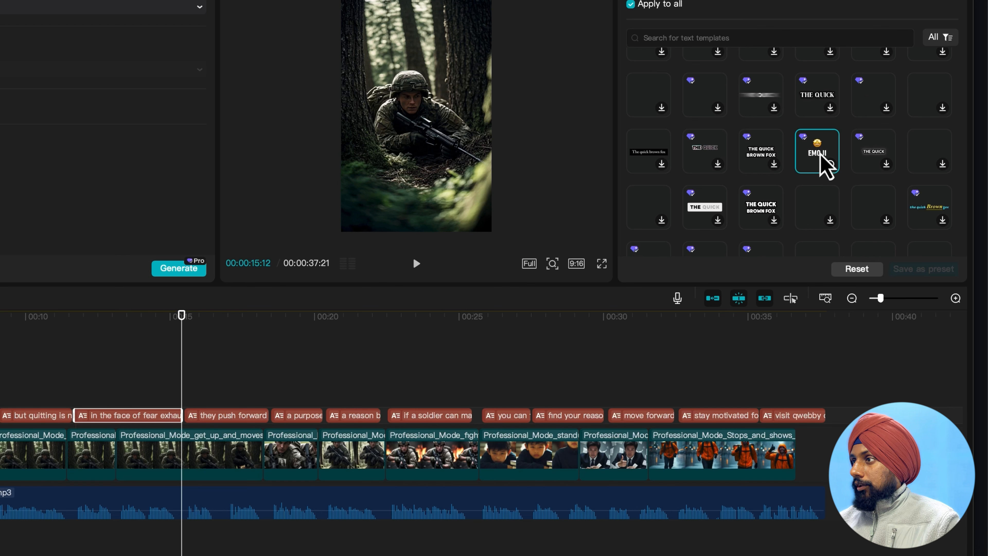
pyautogui.click(825, 164)
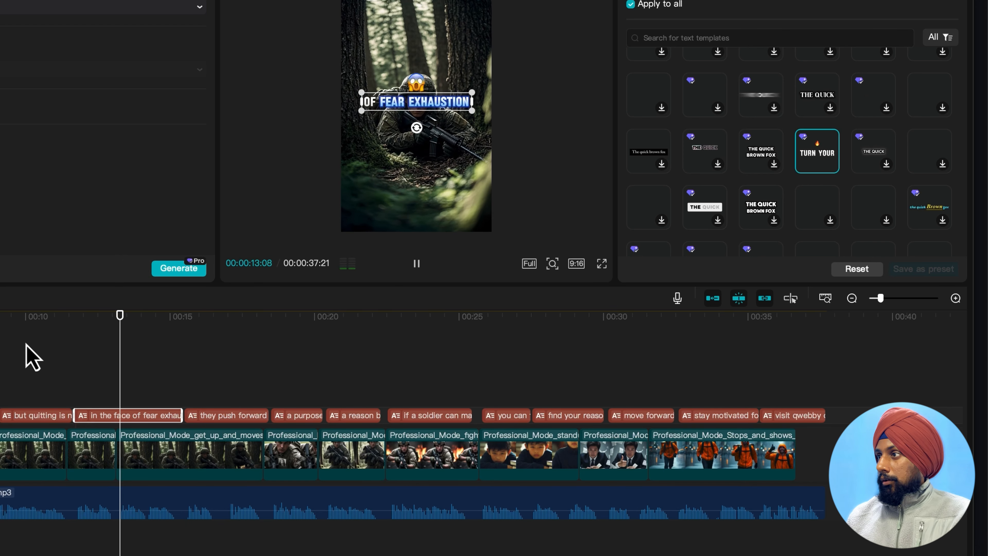
pyautogui.click(419, 264)
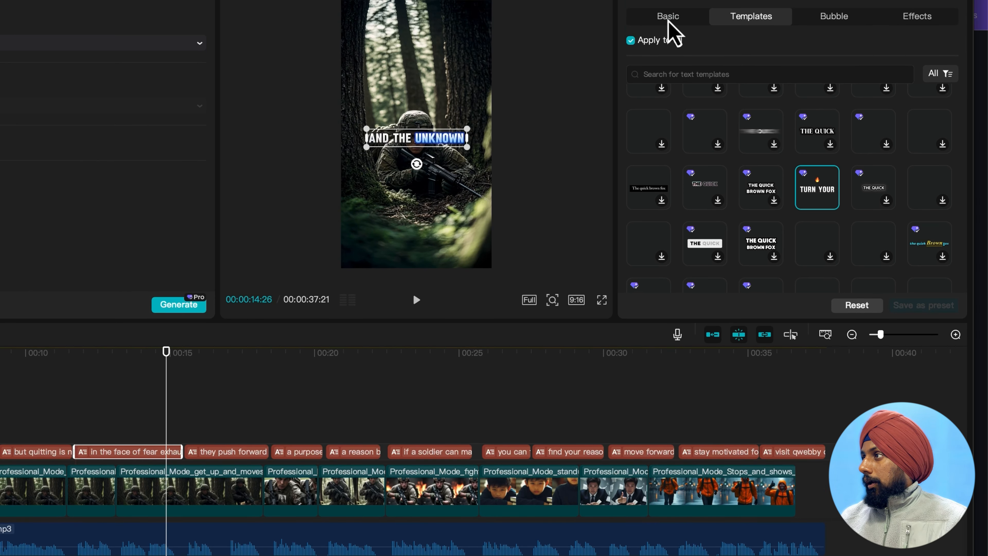
# Step: Examine the captions' basic text settings, preset styles, text effects and entrance animations
pyautogui.click(668, 17)
pyautogui.scroll(-10, 766, 218)
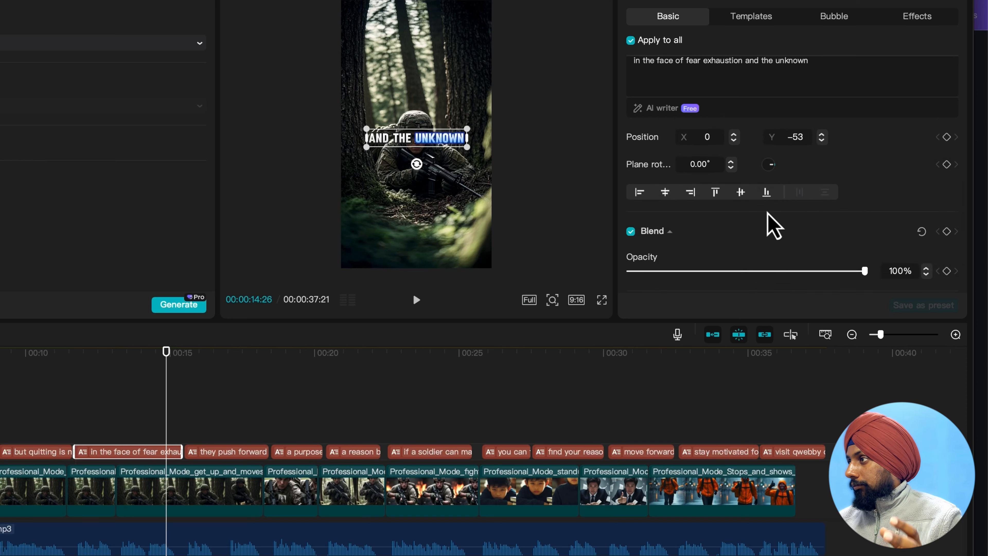
pyautogui.scroll(8, 768, 221)
pyautogui.scroll(1, 768, 213)
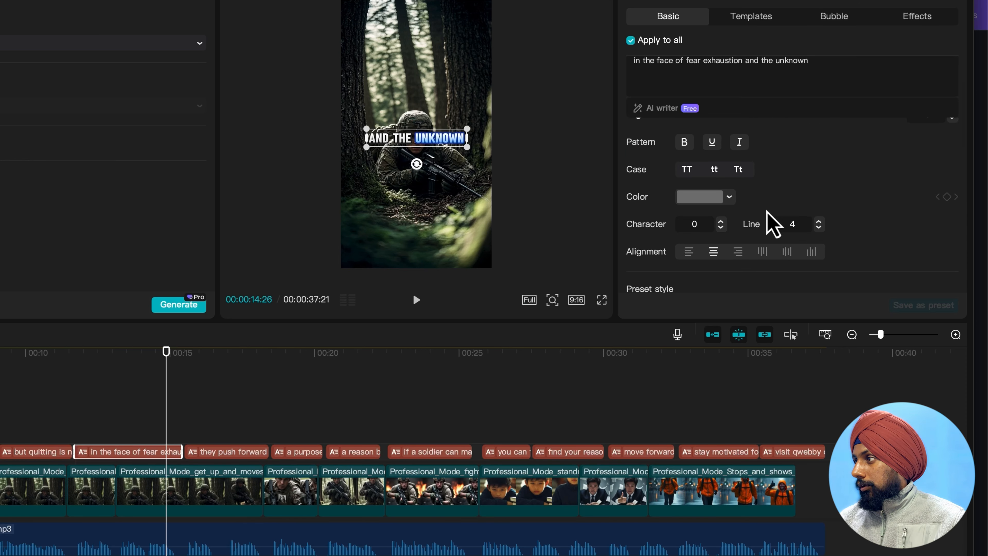
pyautogui.scroll(-10, 764, 202)
pyautogui.scroll(4, 757, 238)
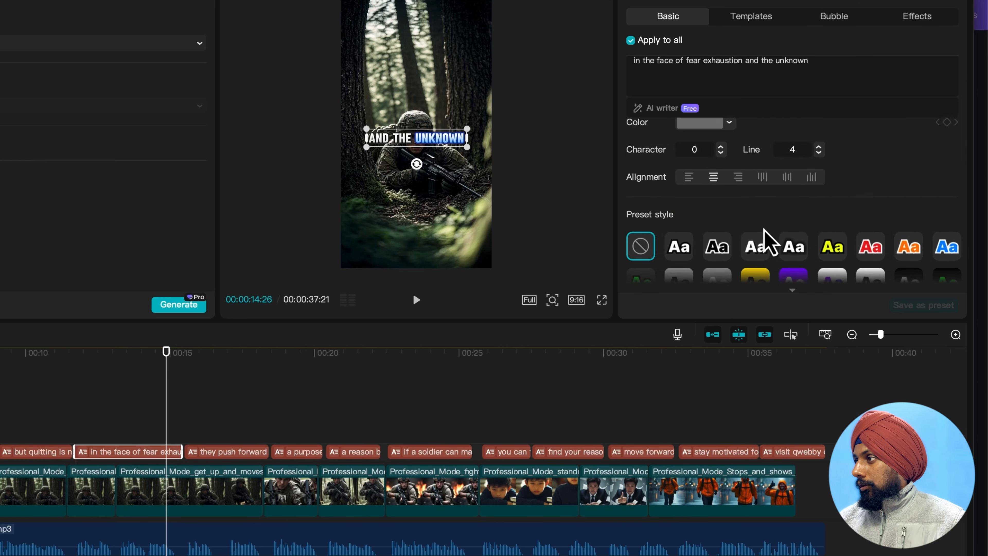
pyautogui.scroll(-6, 755, 245)
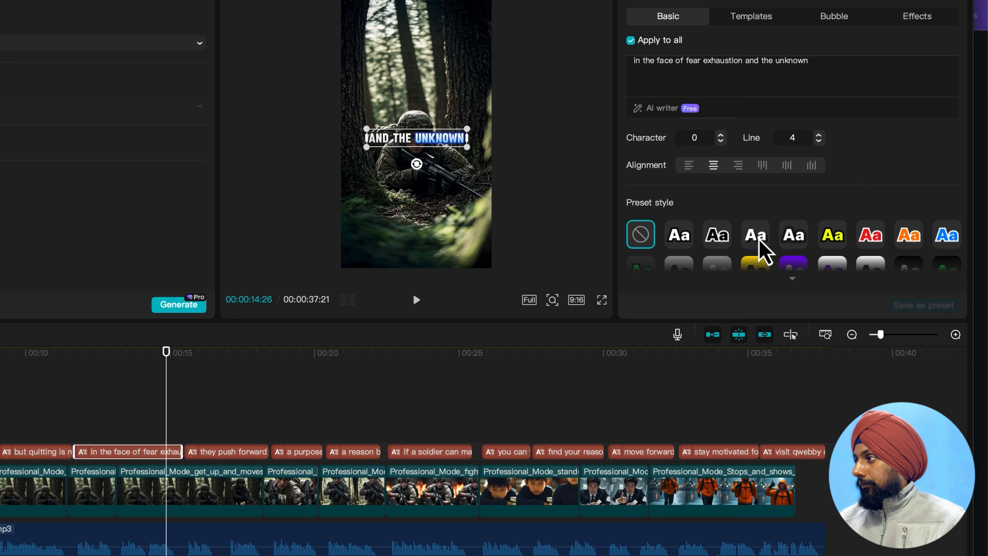
pyautogui.scroll(5, 794, 249)
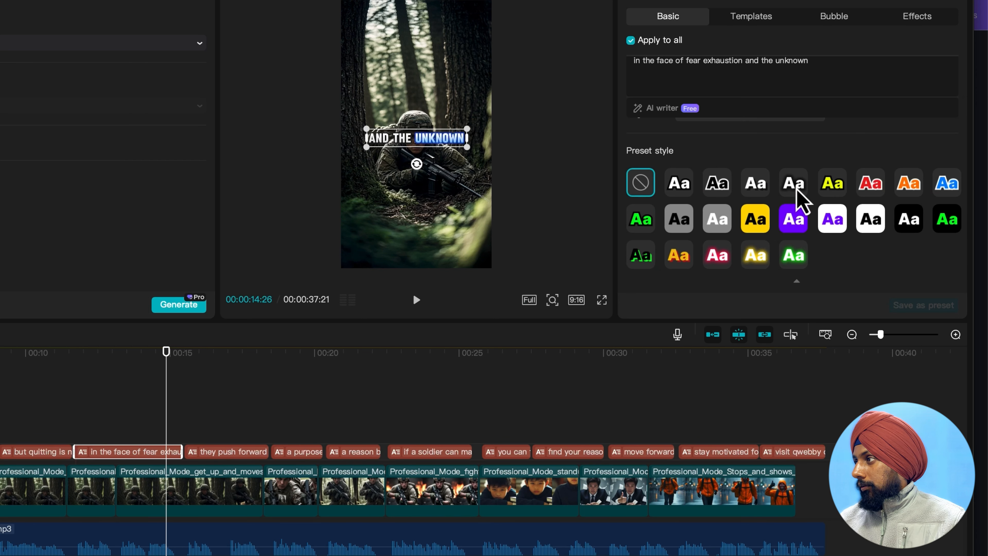
pyautogui.scroll(-4, 778, 242)
pyautogui.scroll(10, 911, 39)
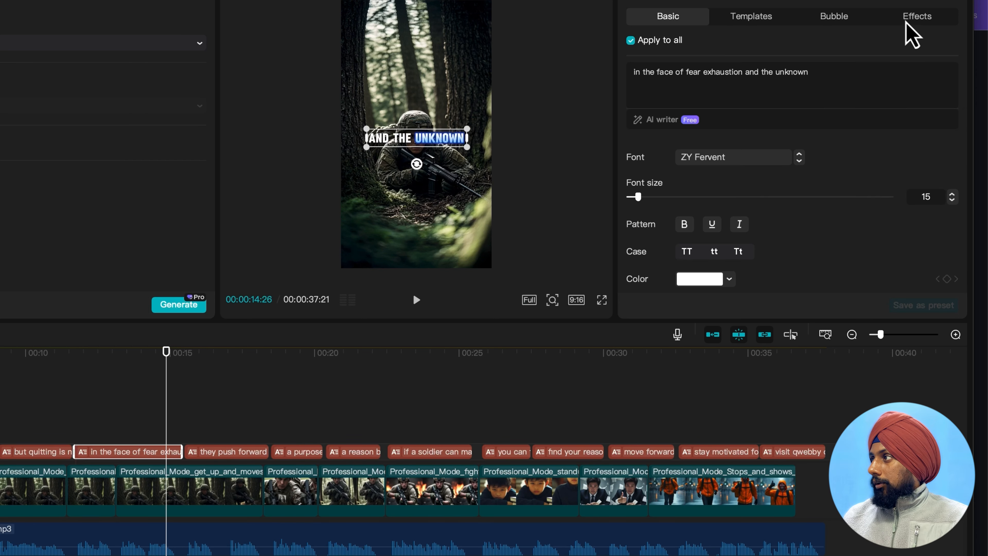
pyautogui.click(911, 24)
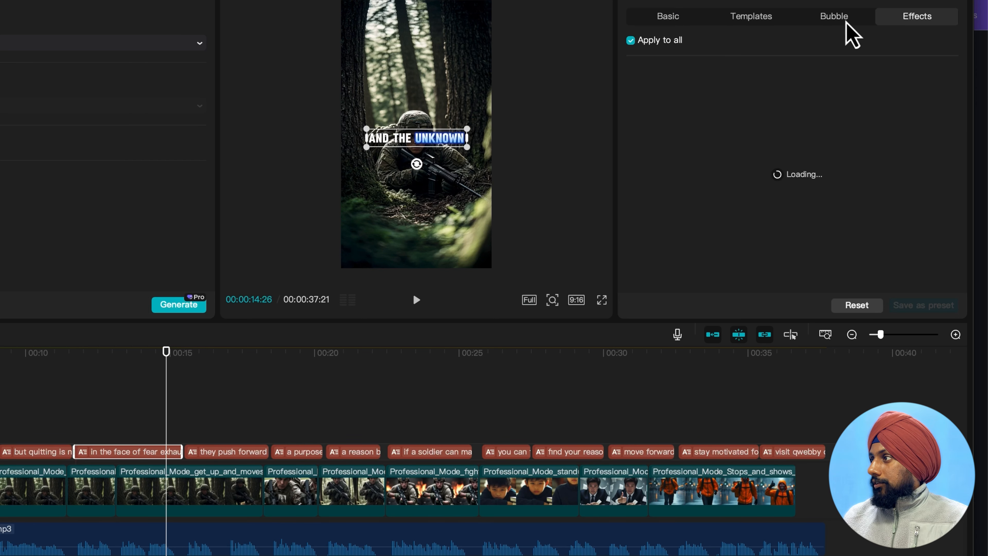
pyautogui.click(661, 22)
pyautogui.click(715, 2)
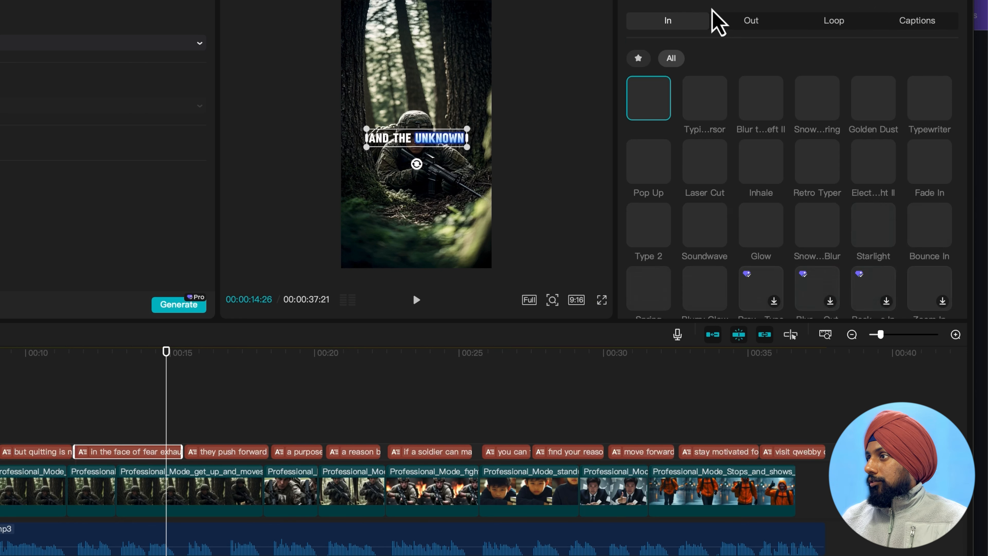
# Step: Play the next few seconds of the project to check the emoji captions over the soldier clips
pyautogui.press('space')
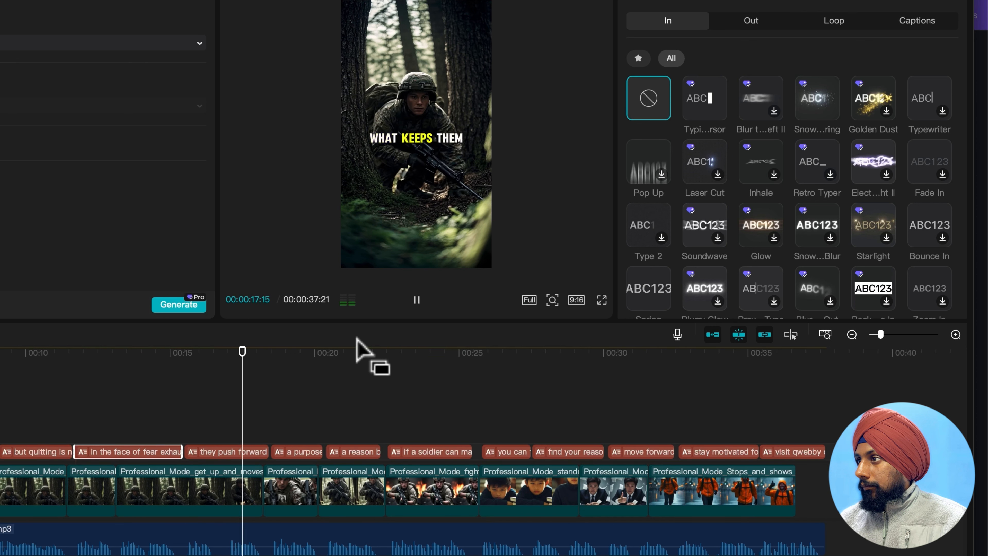
pyautogui.press('space')
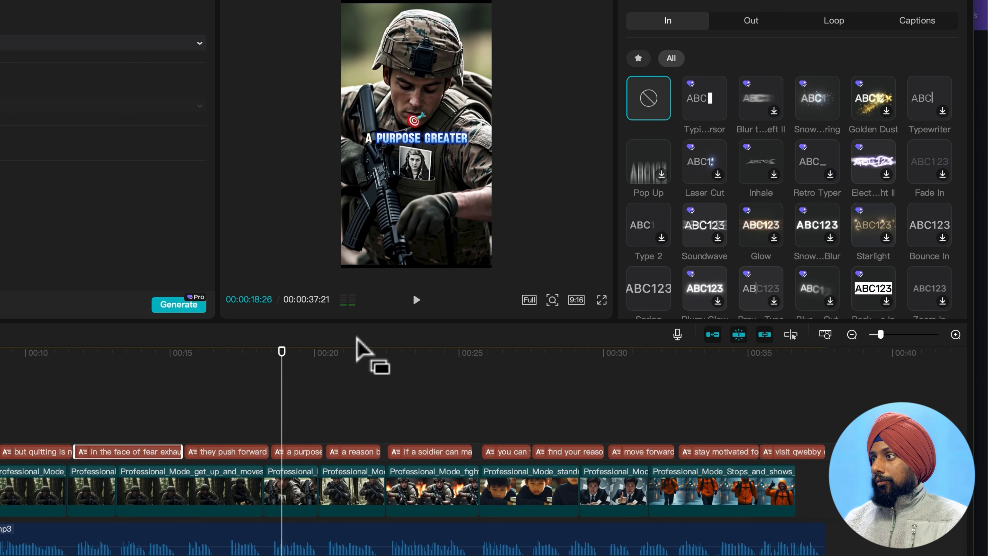
# Step: Add a Glitch Flash transition between the first and second clips, accept duplicate frames and preview the cut
pyautogui.moveTo(264, 360); pyautogui.dragTo(133, 388)
pyautogui.click(120, 58)
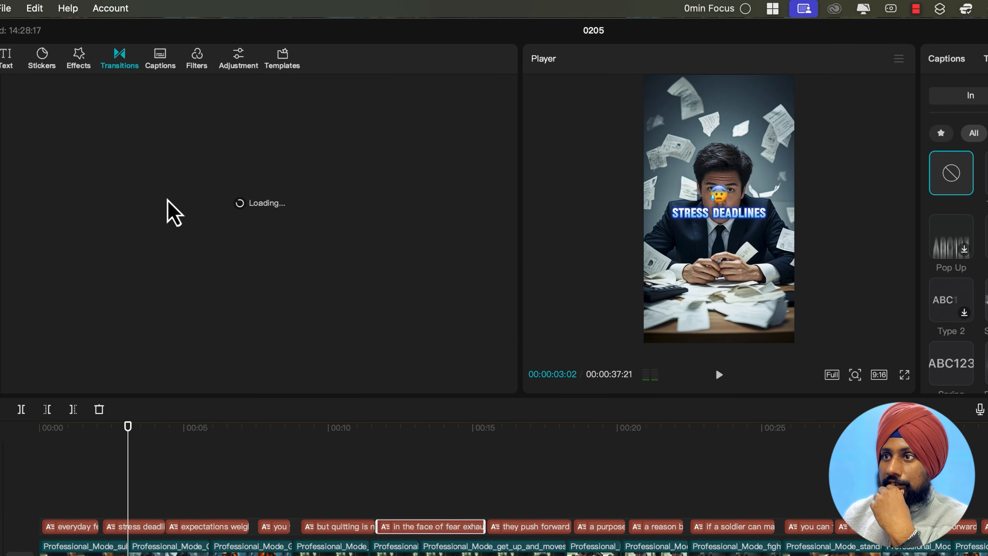
pyautogui.click(269, 171)
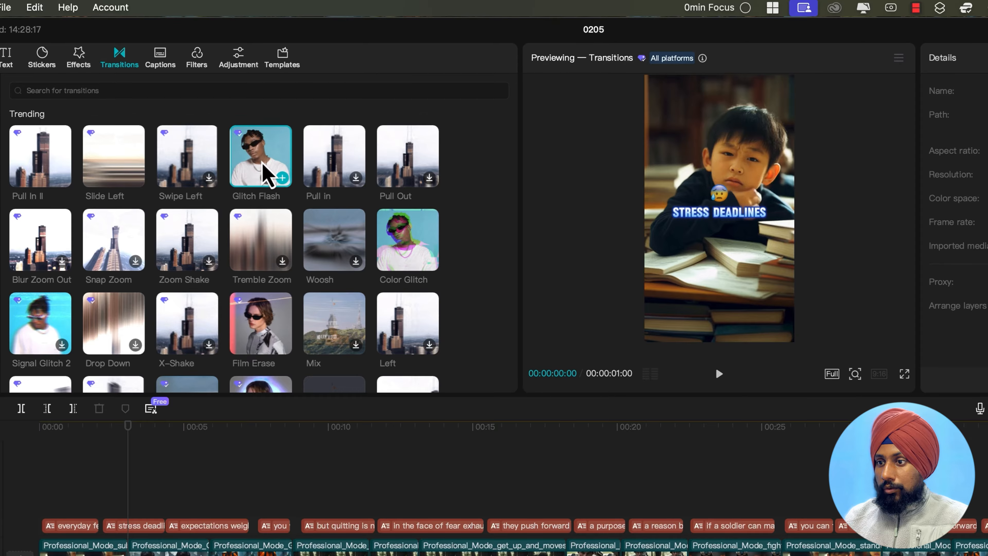
pyautogui.moveTo(268, 172); pyautogui.dragTo(129, 552)
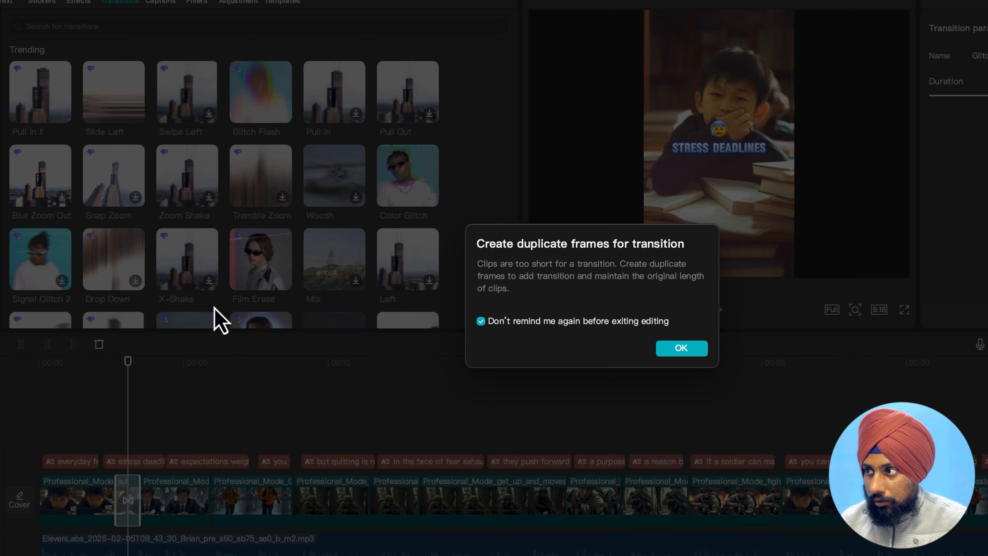
pyautogui.click(682, 348)
pyautogui.click(106, 380)
pyautogui.press('space')
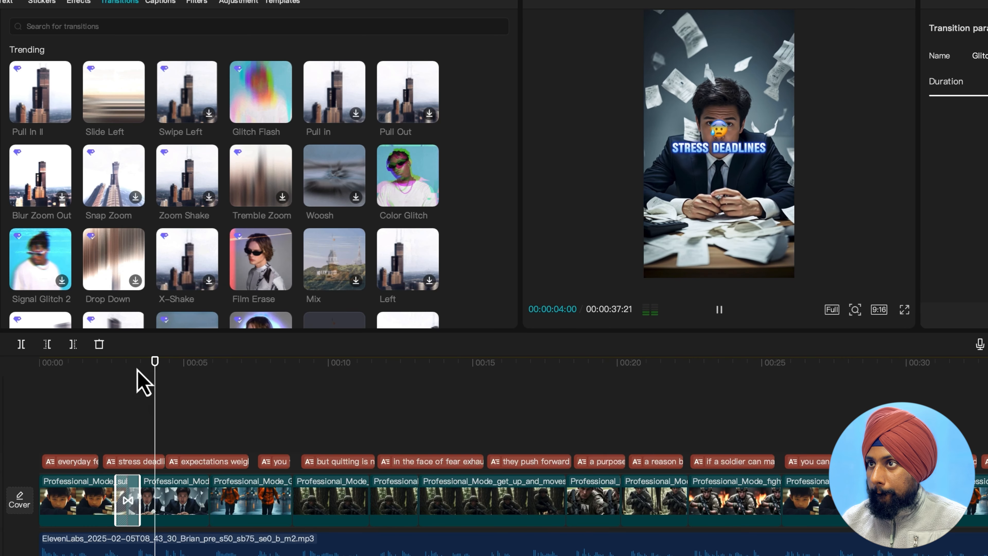
pyautogui.press('space')
# Step: Add Glitch Flash transitions between the second and third clips and the third and fourth clips, previewing each one
pyautogui.moveTo(251, 117); pyautogui.dragTo(209, 525)
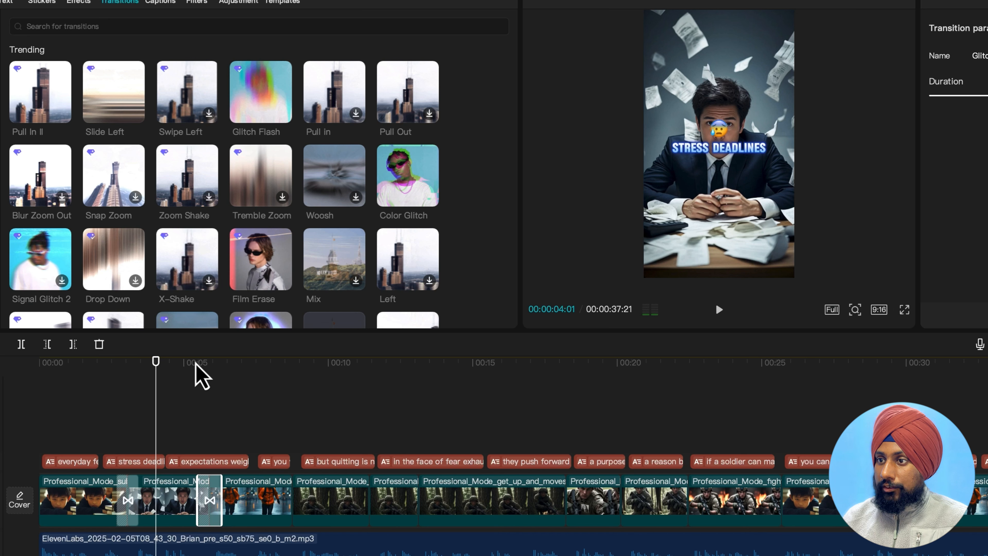
pyautogui.click(197, 366)
pyautogui.press('space')
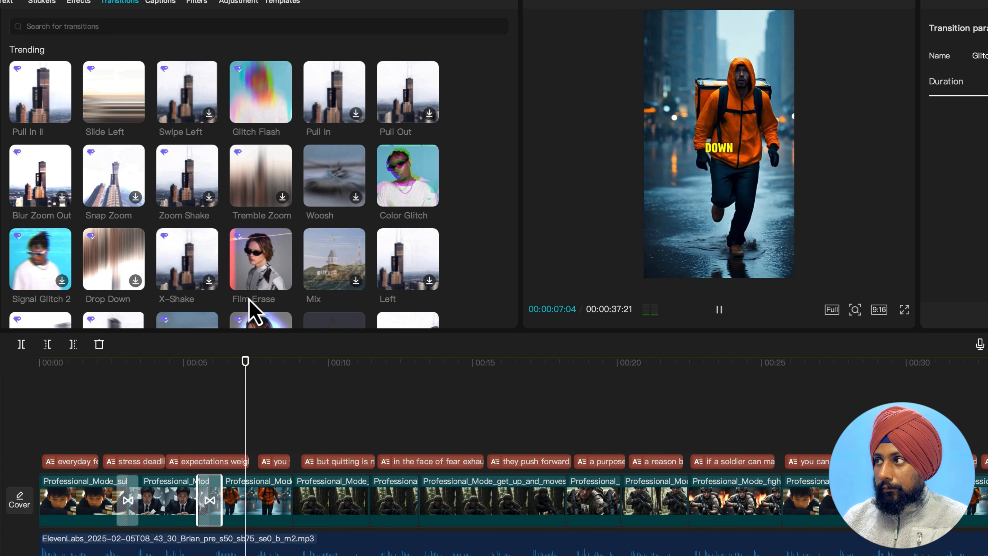
pyautogui.click(272, 403)
pyautogui.press('space')
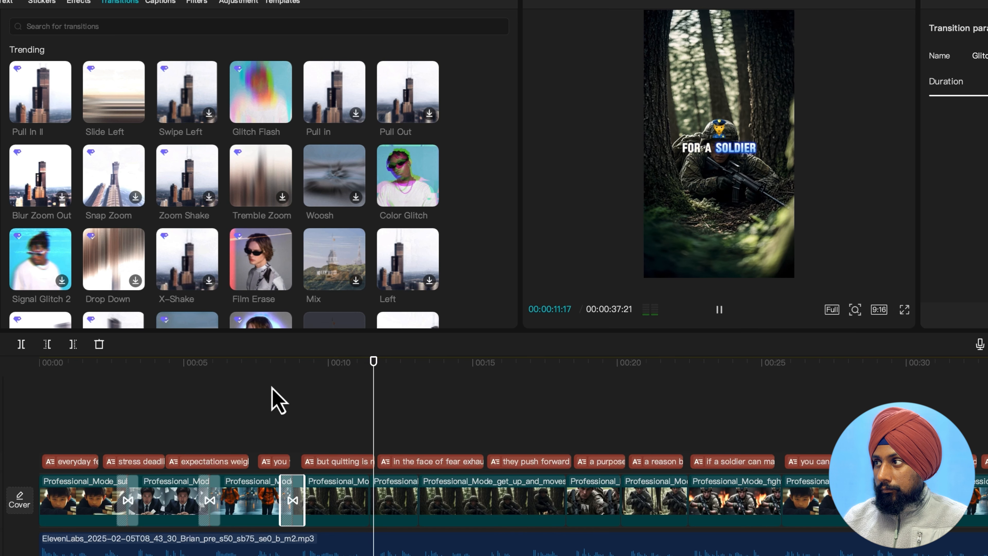
pyautogui.press('space')
# Step: Add transitions at the remaining cuts, including Pull Out between the fifth and sixth clips and Zoom Shake between the eighth and ninth
pyautogui.moveTo(373, 377); pyautogui.dragTo(365, 378)
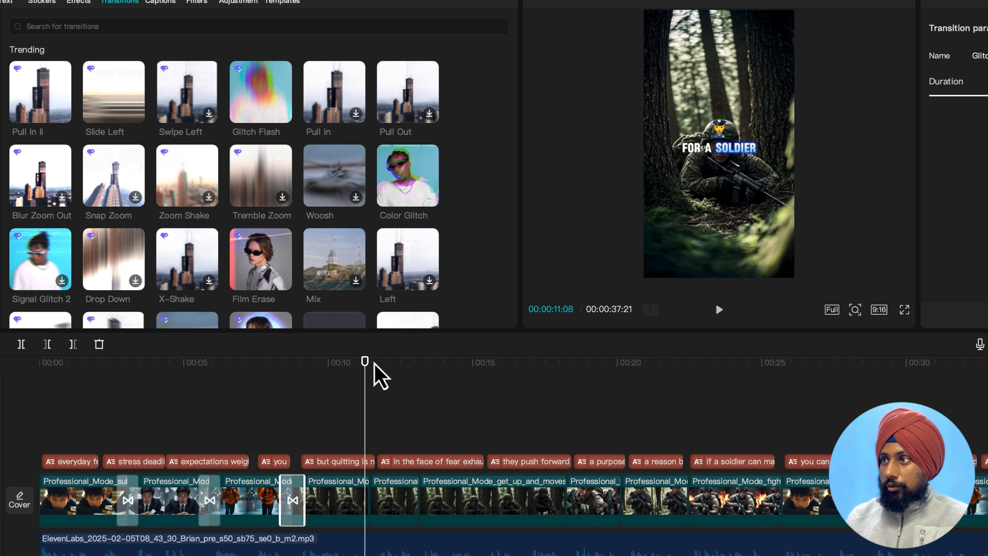
pyautogui.moveTo(401, 109); pyautogui.dragTo(419, 508)
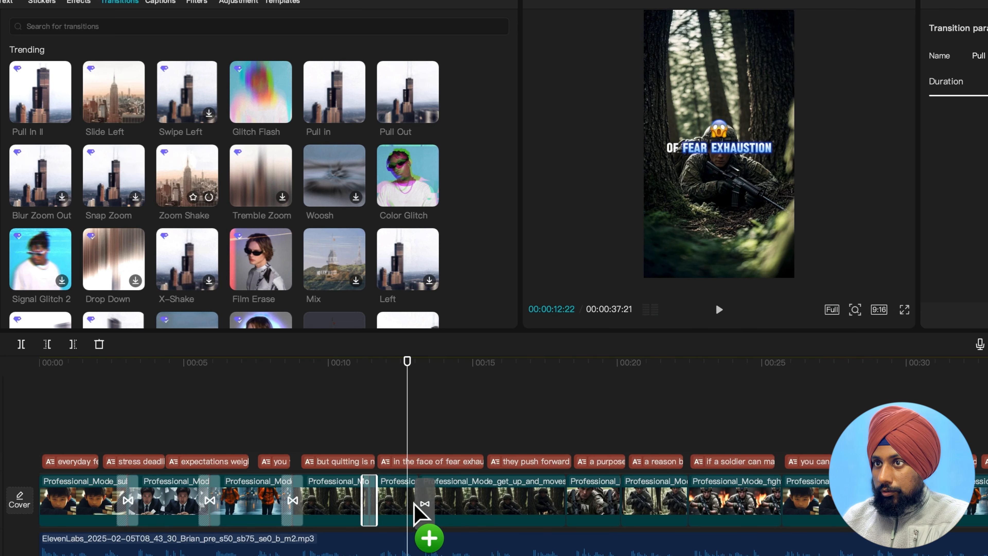
pyautogui.moveTo(187, 130); pyautogui.dragTo(687, 498)
pyautogui.moveTo(686, 498); pyautogui.dragTo(687, 498)
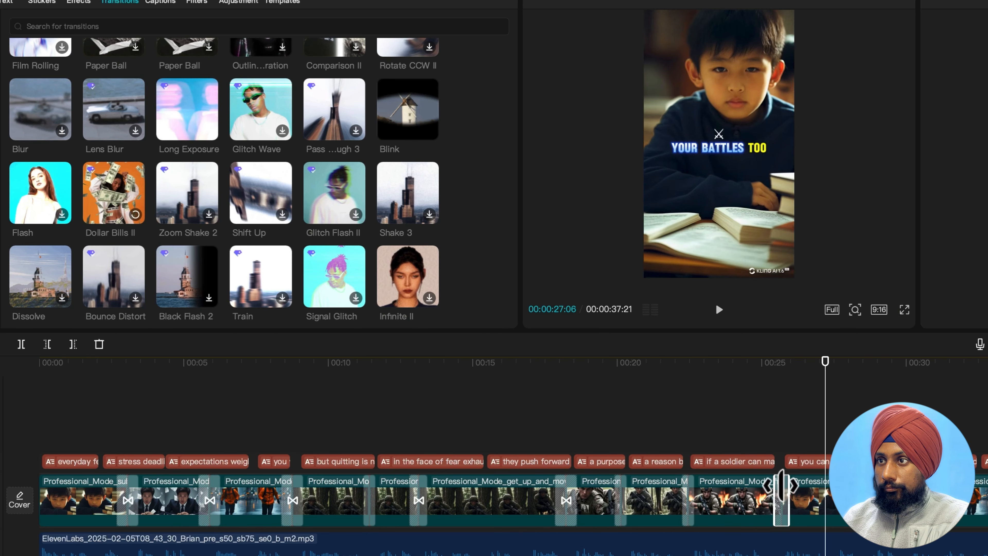
pyautogui.press('space')
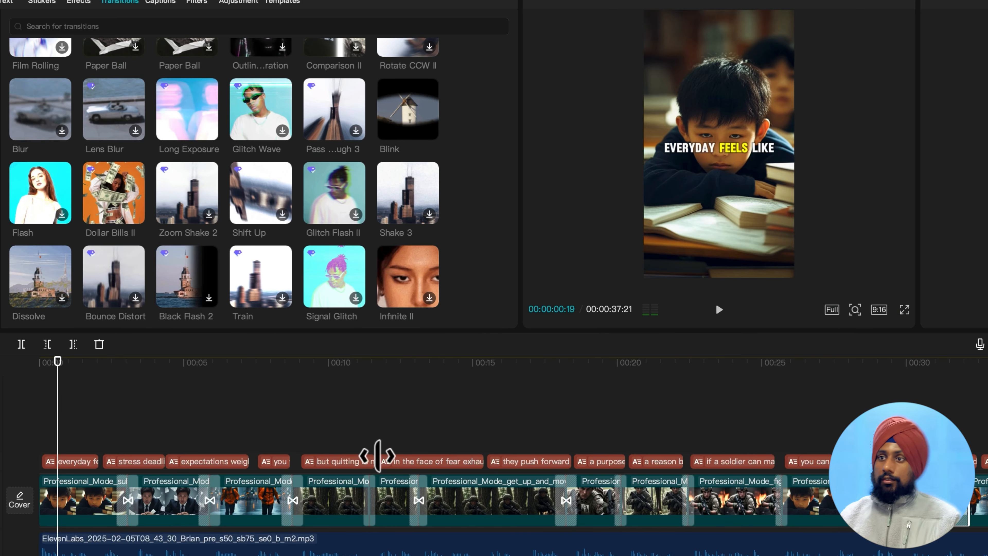
pyautogui.scroll(5, 183, 236)
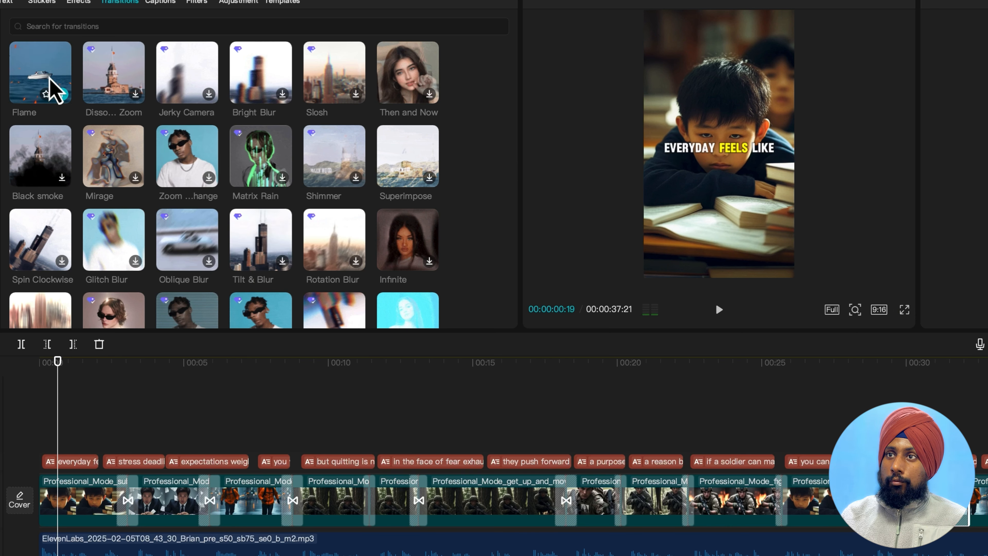
pyautogui.scroll(-4, 54, 88)
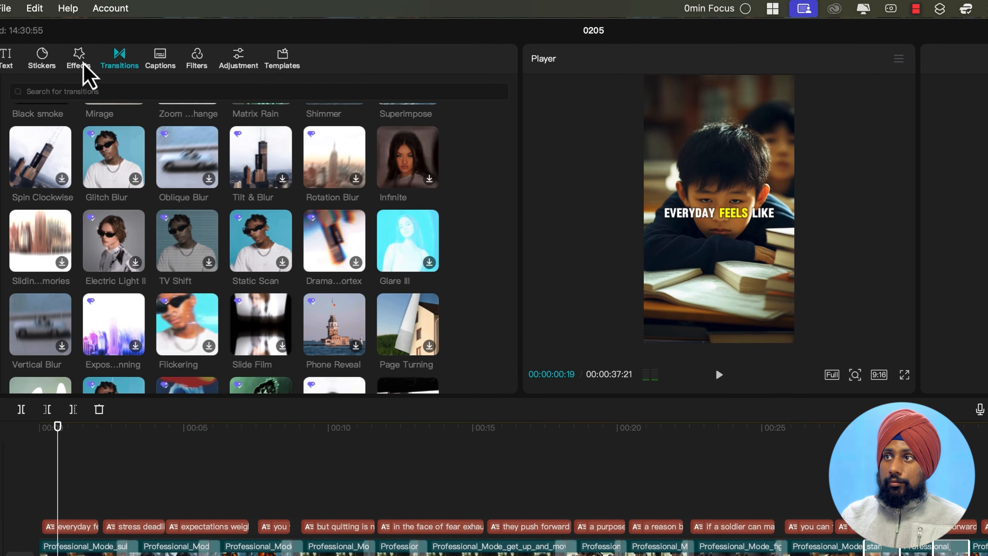
# Step: Open the effects library and move the captions lower in the frame, just below the lying soldier's face and arms
pyautogui.click(80, 62)
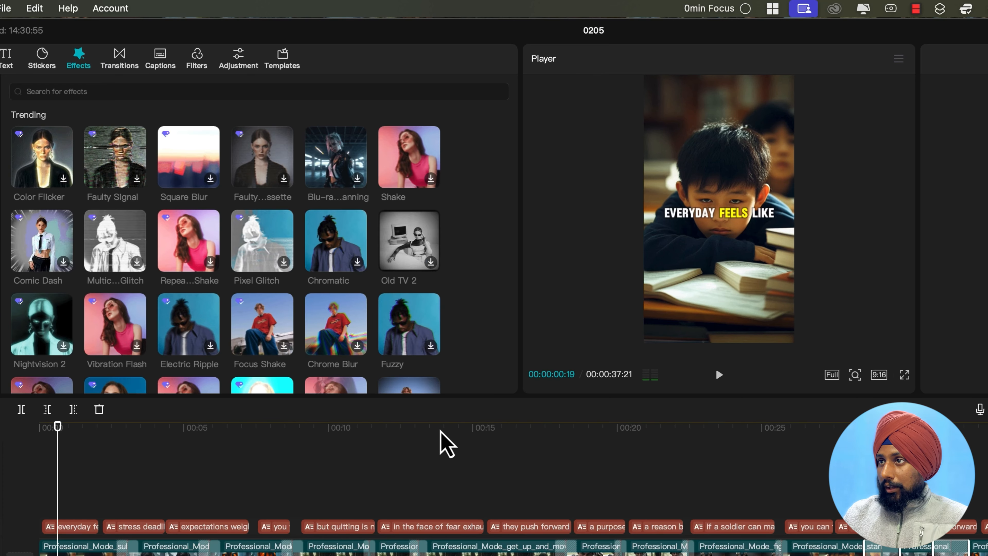
pyautogui.click(457, 428)
pyautogui.click(734, 213)
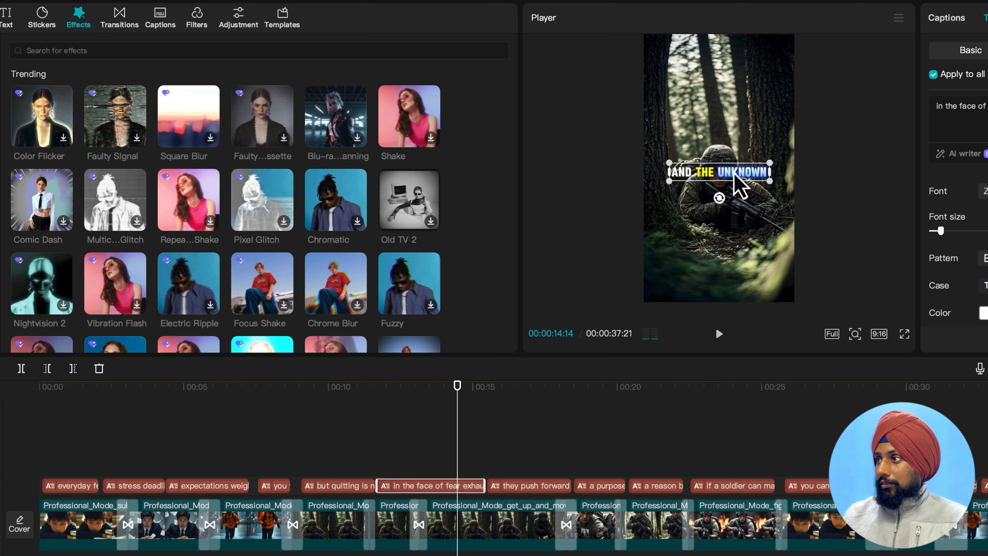
pyautogui.moveTo(735, 175); pyautogui.dragTo(738, 226)
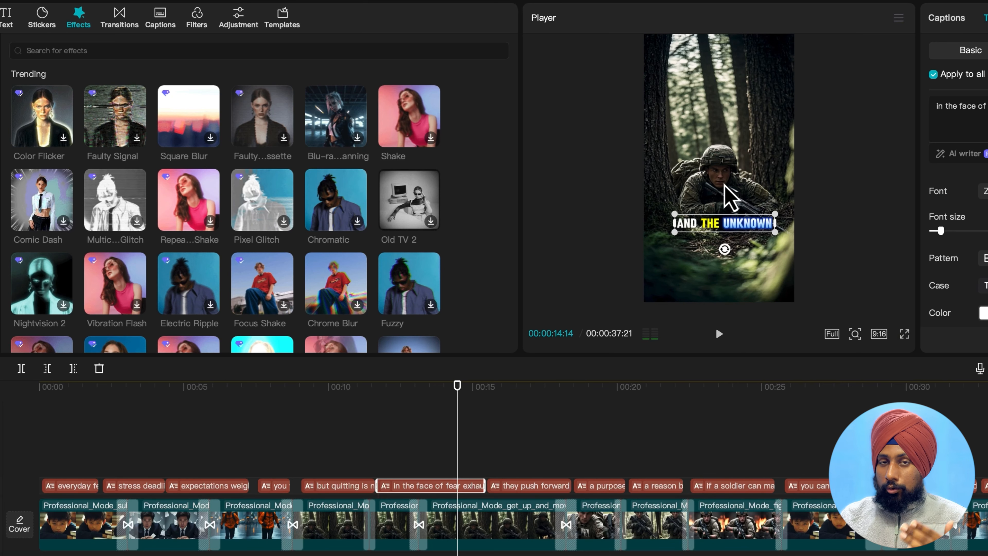
# Step: Browse the video effects and apply the trending body effect Lightning Eyes to the sixth clip, the soldier getting up
pyautogui.scroll(-9, 393, 257)
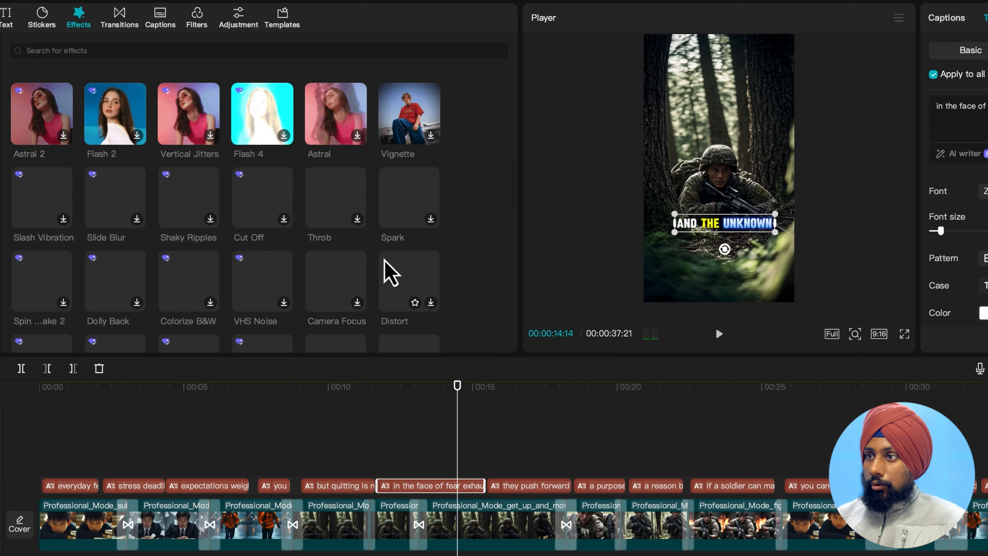
pyautogui.scroll(-9, 387, 259)
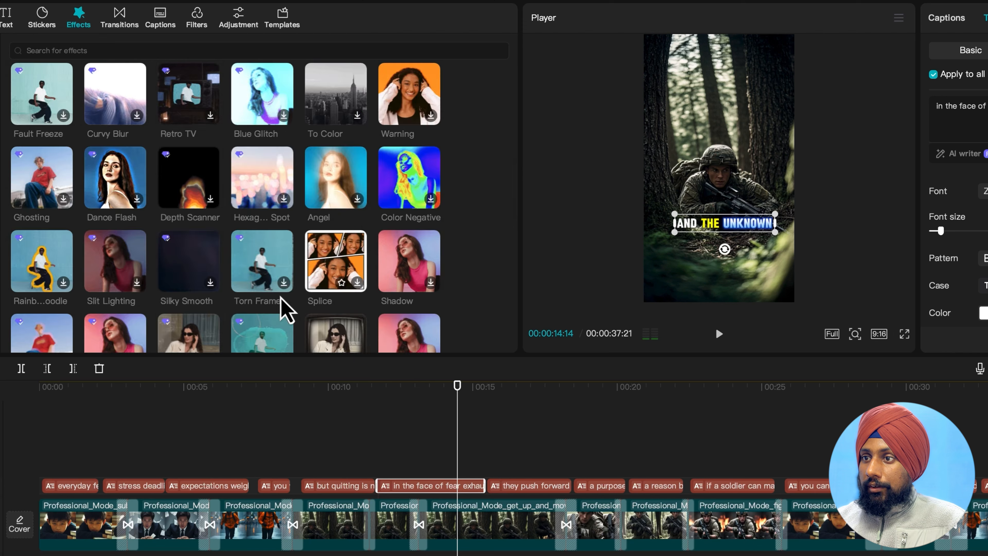
pyautogui.scroll(5, 136, 111)
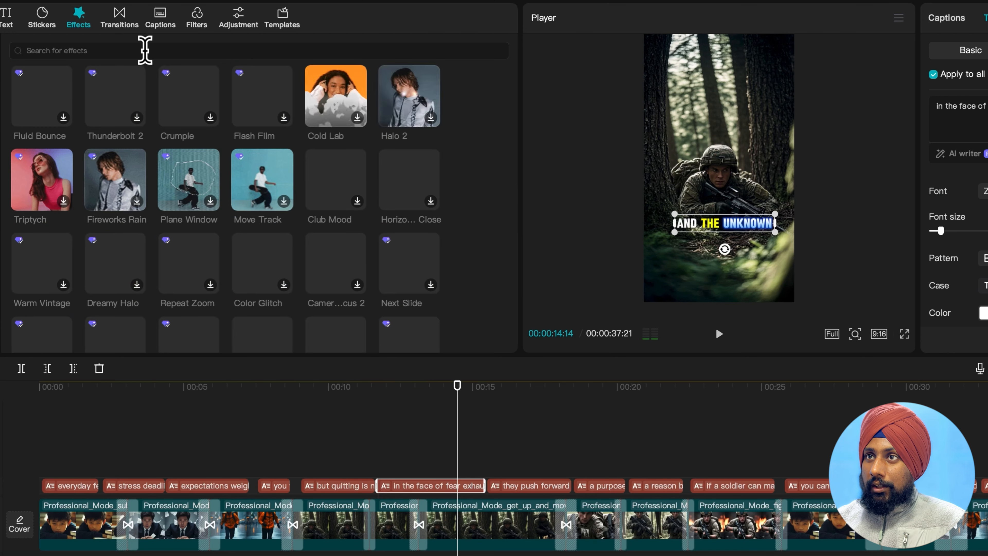
pyautogui.click(145, 49)
pyautogui.click(55, 119)
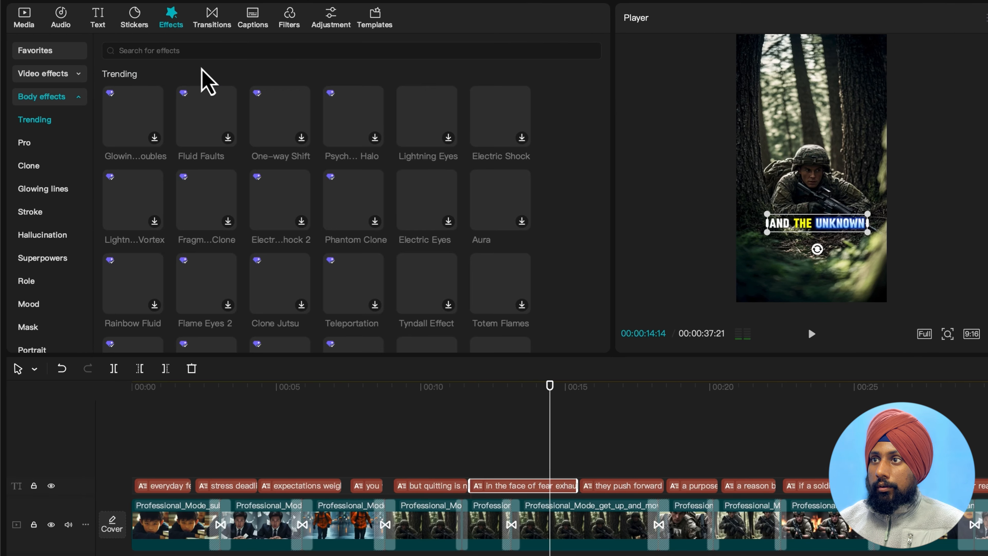
pyautogui.moveTo(557, 506)
pyautogui.mouseDown()
pyautogui.moveTo(560, 518)
pyautogui.moveTo(553, 500)
pyautogui.mouseUp()
pyautogui.click(495, 414)
# Step: Play the soldier clip from about 14 seconds to check the Lightning Eyes effect
pyautogui.press('space')
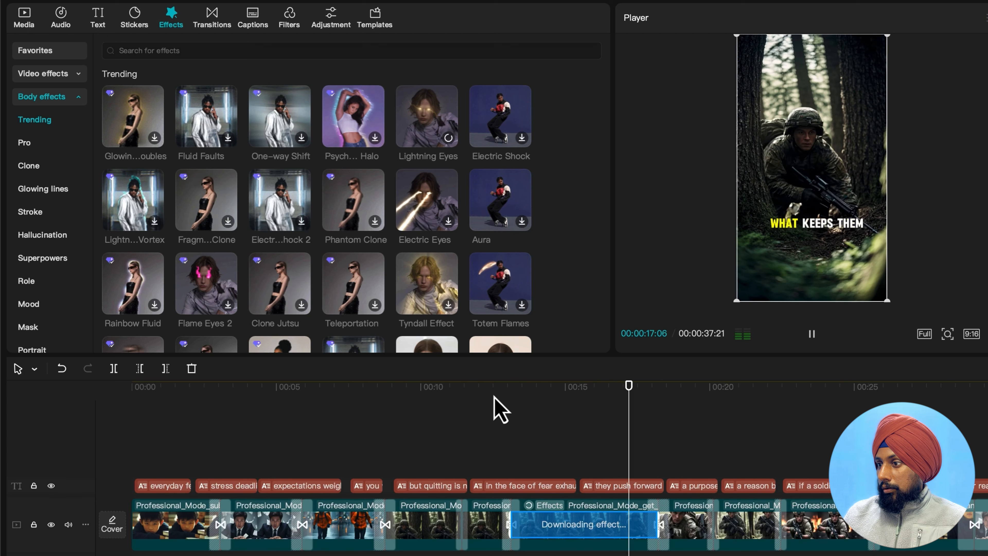
pyautogui.press('space')
pyautogui.click(557, 413)
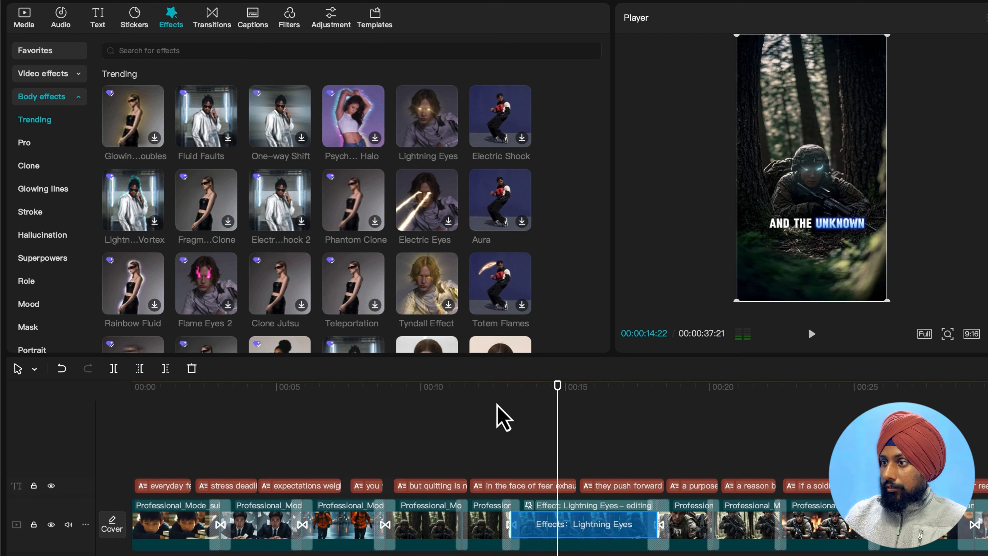
pyautogui.click(501, 413)
pyautogui.press('space')
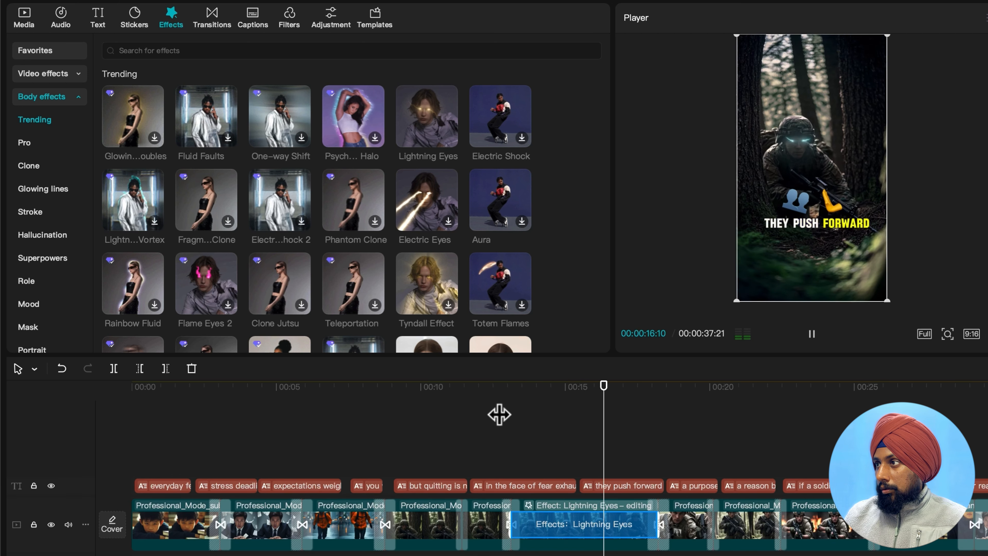
pyautogui.press('space')
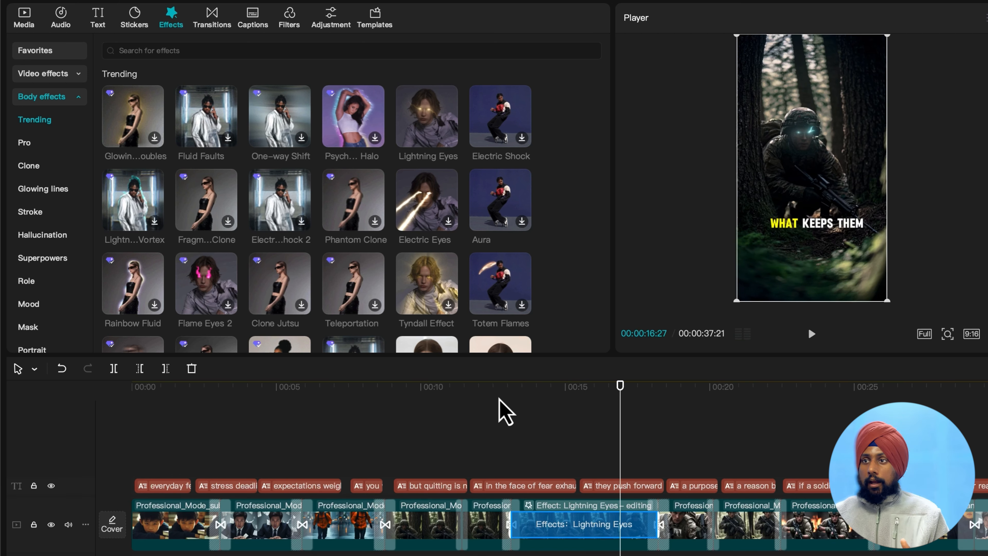
# Step: Search the music library for "motivation" and listen to the Motivation track by StoryTune
pyautogui.click(73, 28)
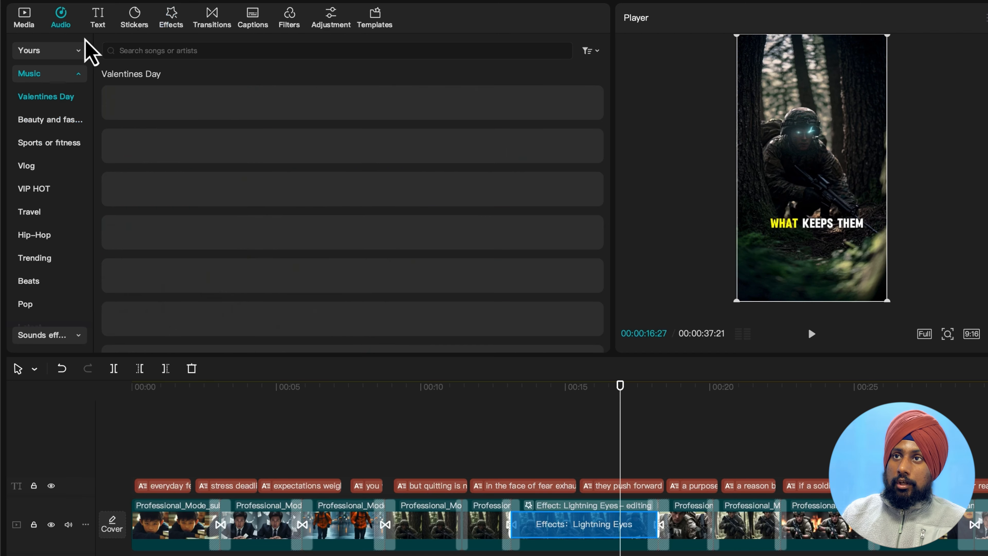
pyautogui.click(168, 56)
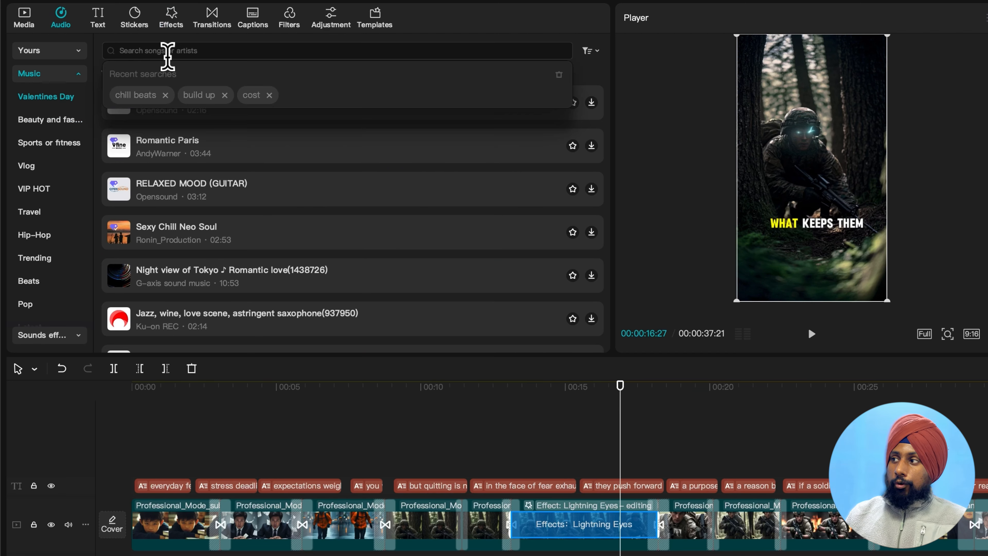
pyautogui.write('moti')
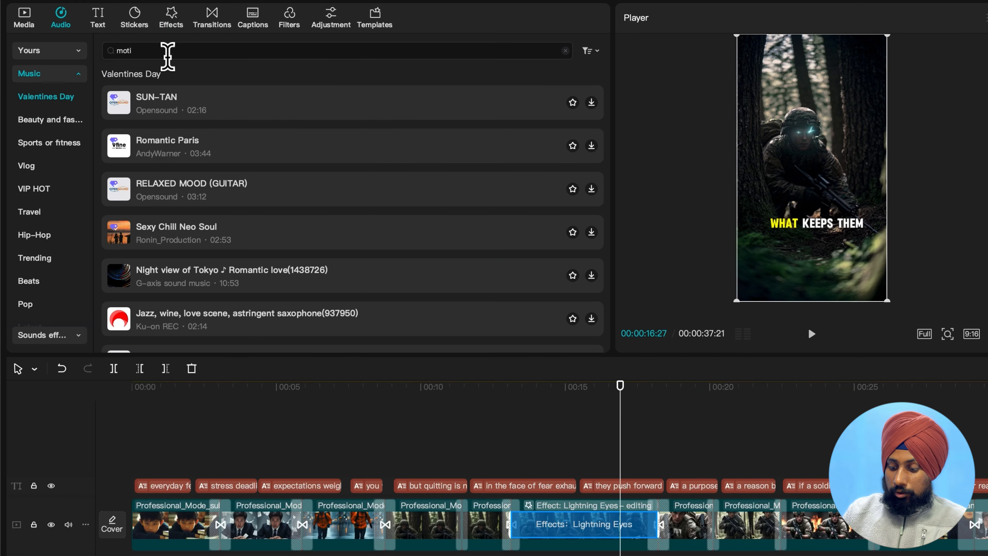
pyautogui.write('vation')
pyautogui.press('Return')
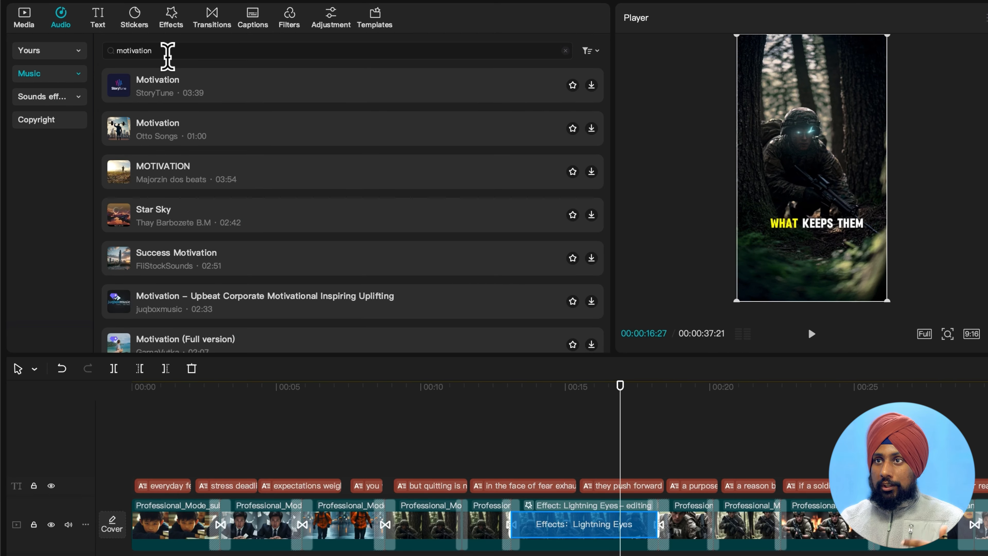
pyautogui.click(254, 93)
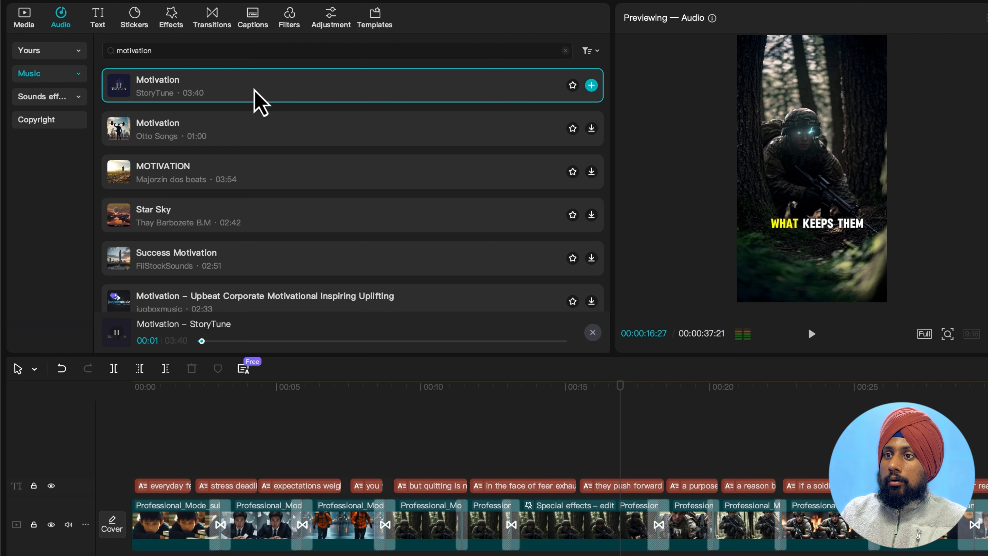
# Step: Place the Motivation track under the voice-over from the project's start and trim off everything after 00:00:37:21
pyautogui.moveTo(248, 92); pyautogui.dragTo(134, 502)
pyautogui.click(826, 410)
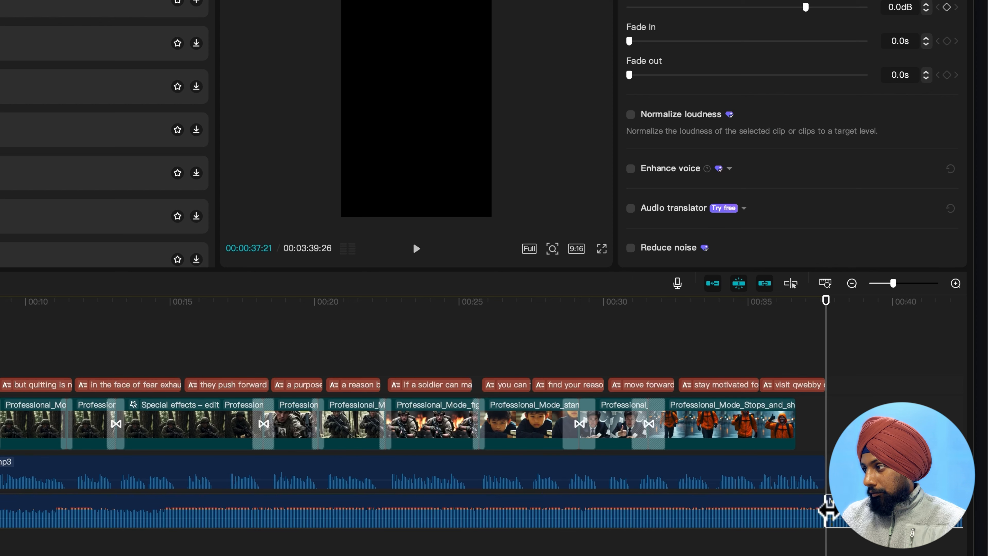
pyautogui.press('Delete')
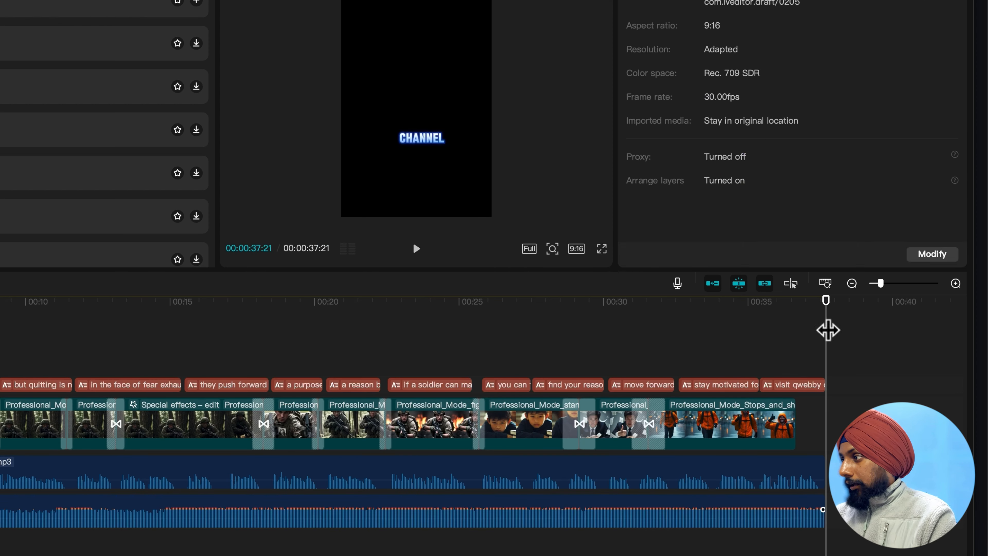
# Step: Give the background music a 3.2 s fade-out and play the ending to check it
pyautogui.click(709, 350)
pyautogui.click(137, 519)
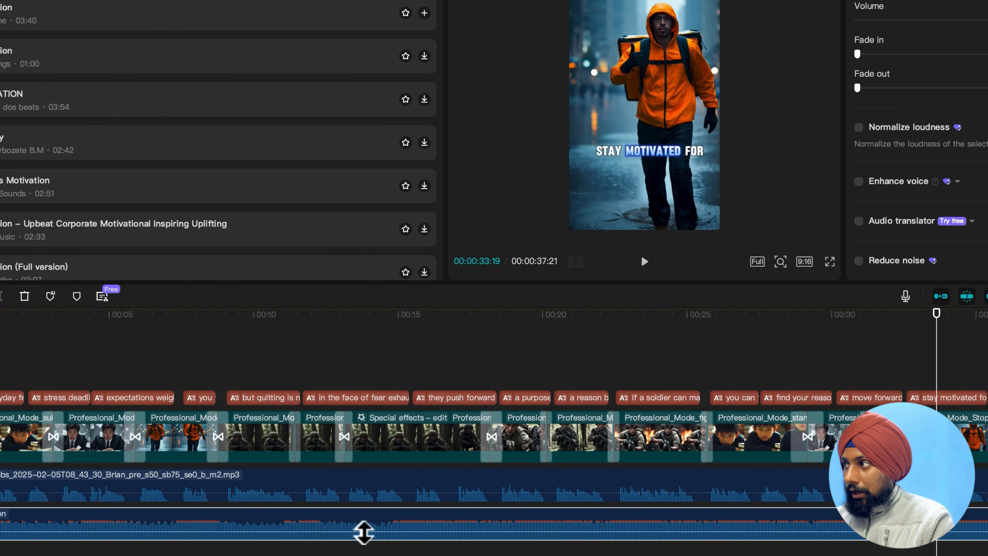
pyautogui.scroll(-3, 885, 240)
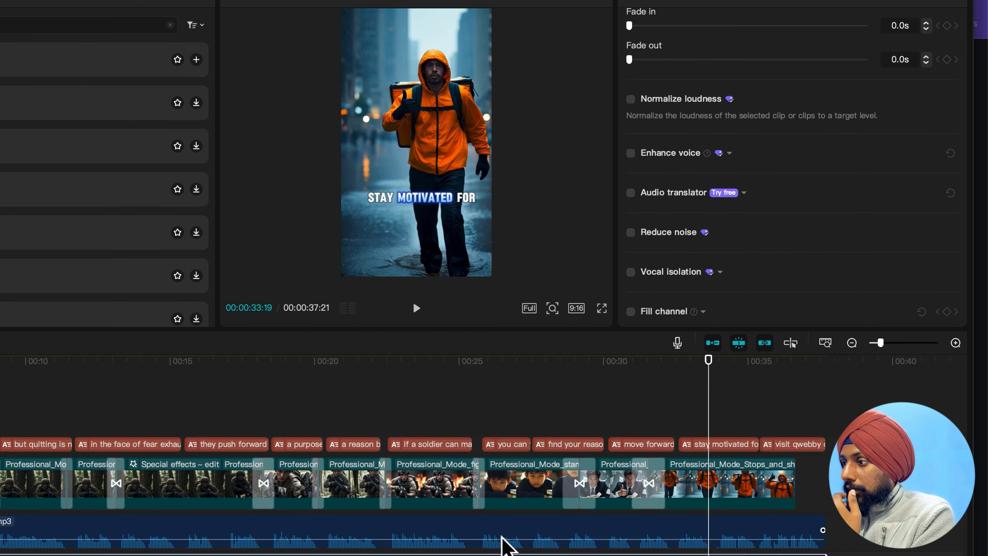
pyautogui.scroll(3, 700, 251)
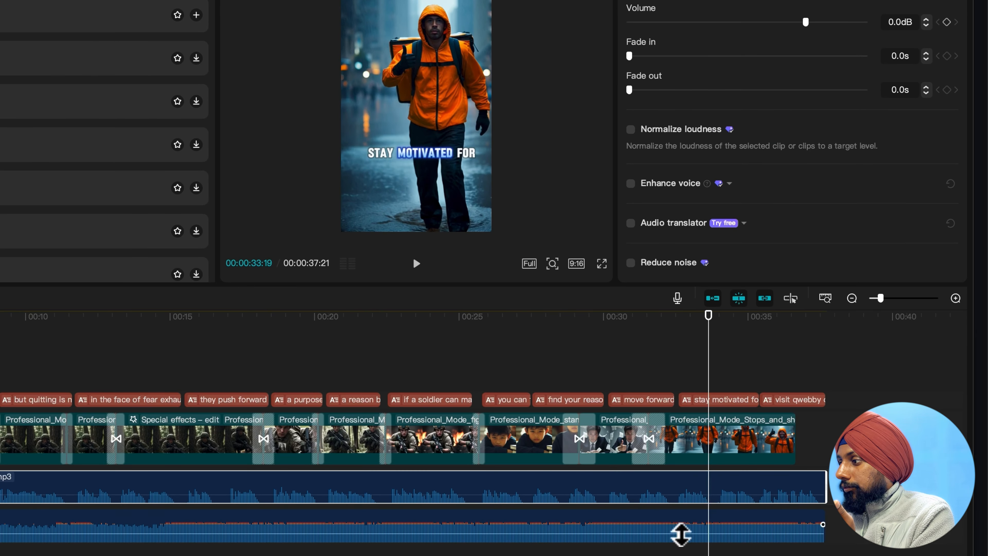
pyautogui.click(681, 534)
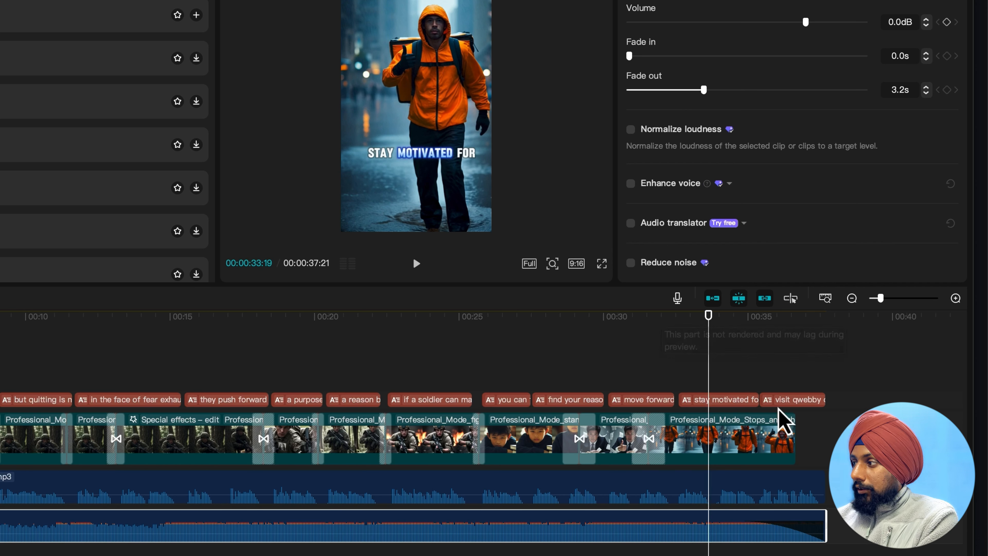
pyautogui.click(417, 264)
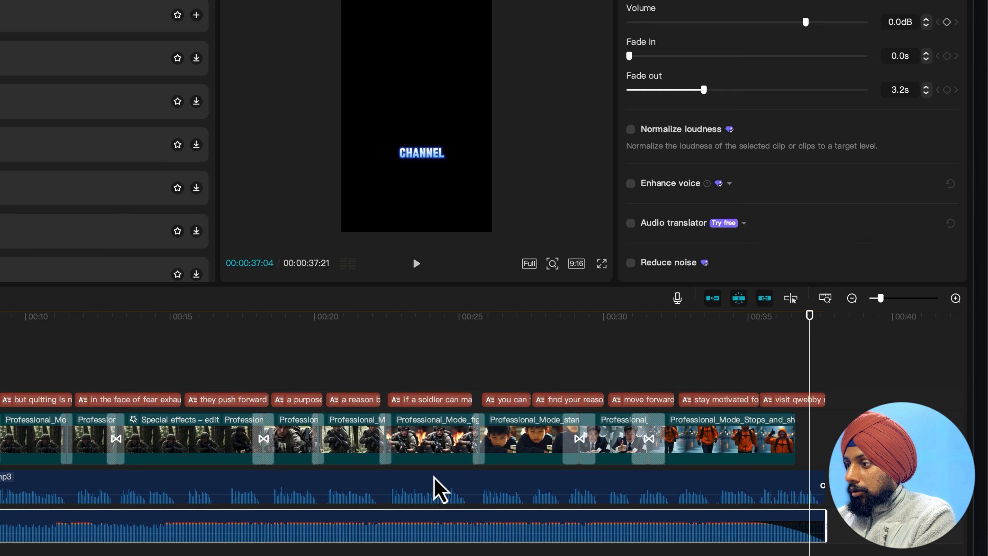
# Step: Lower the background music's volume, add a 2.2 s fade-in and play the project to check the mix
pyautogui.moveTo(448, 535); pyautogui.dragTo(449, 546)
pyautogui.click(679, 347)
pyautogui.press('space')
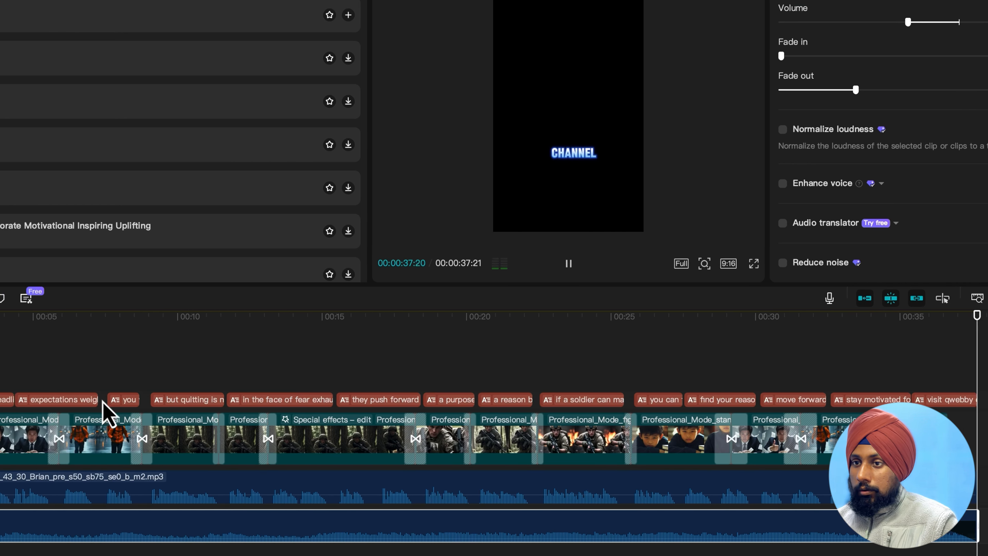
pyautogui.click(48, 366)
pyautogui.press('space')
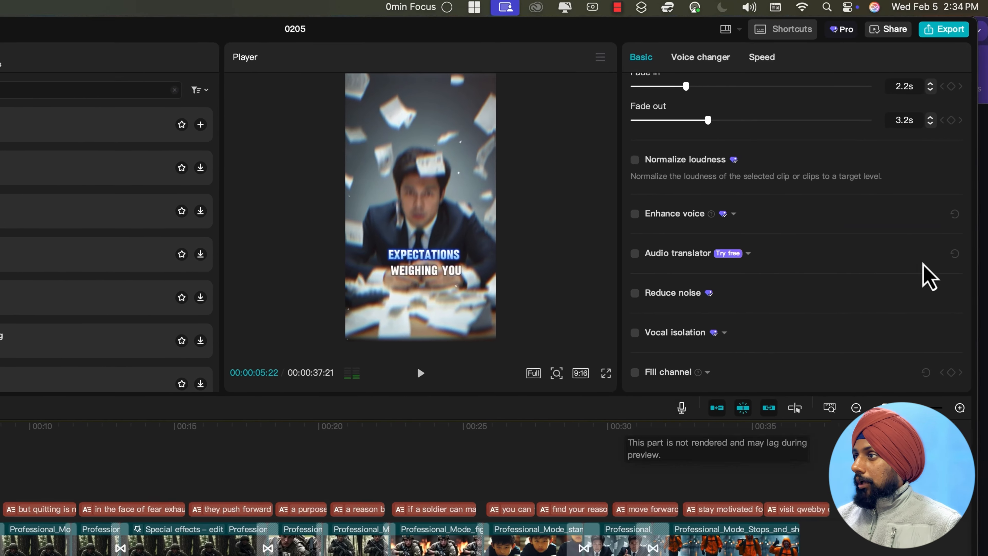
# Step: Export the project as a 4K mov video with the recommended bit rate, H.264 codec and 30 fps
pyautogui.click(946, 38)
pyautogui.click(436, 263)
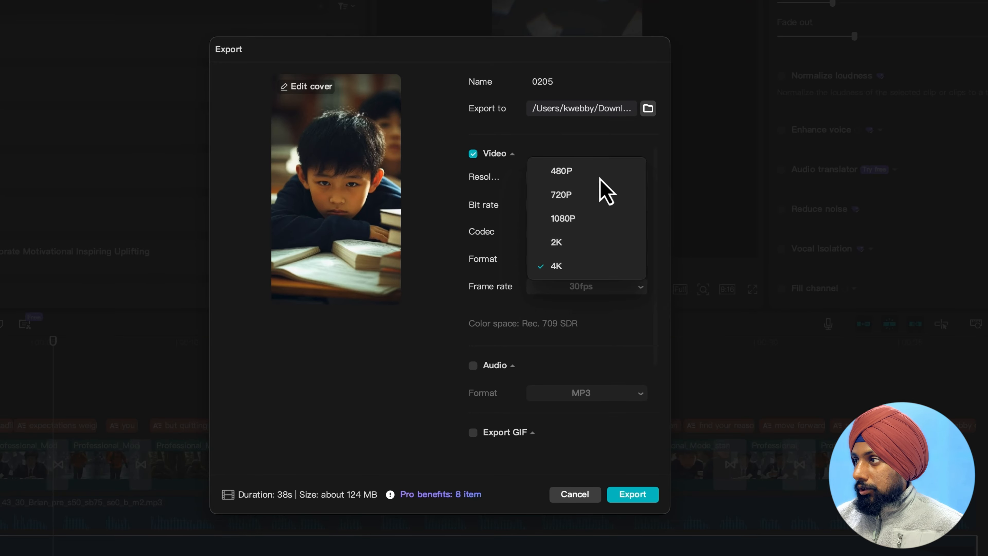
pyautogui.click(606, 147)
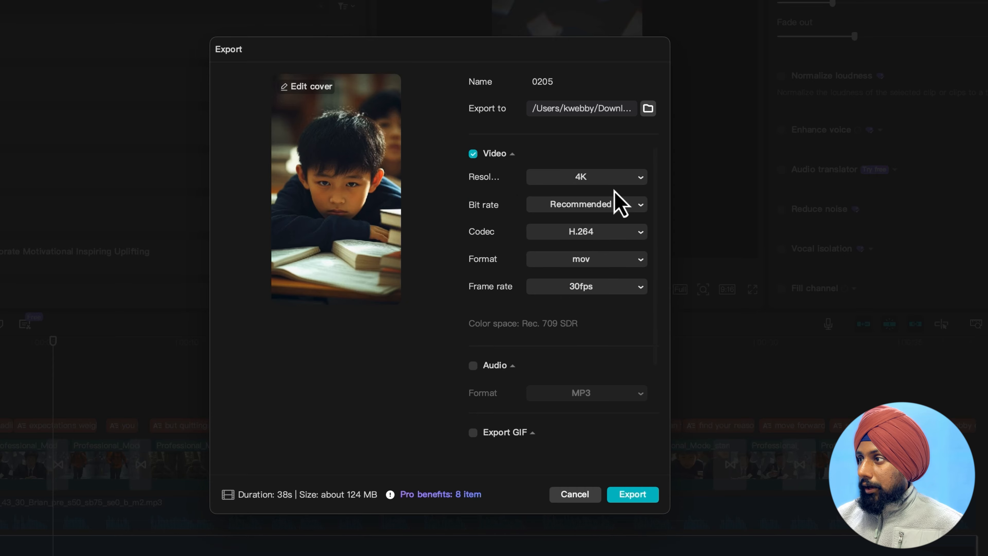
pyautogui.click(632, 501)
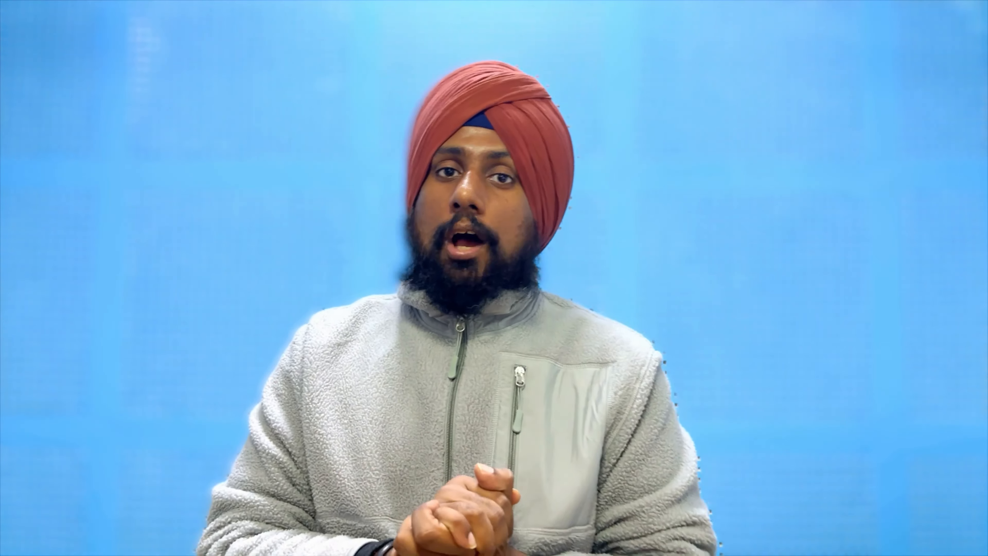